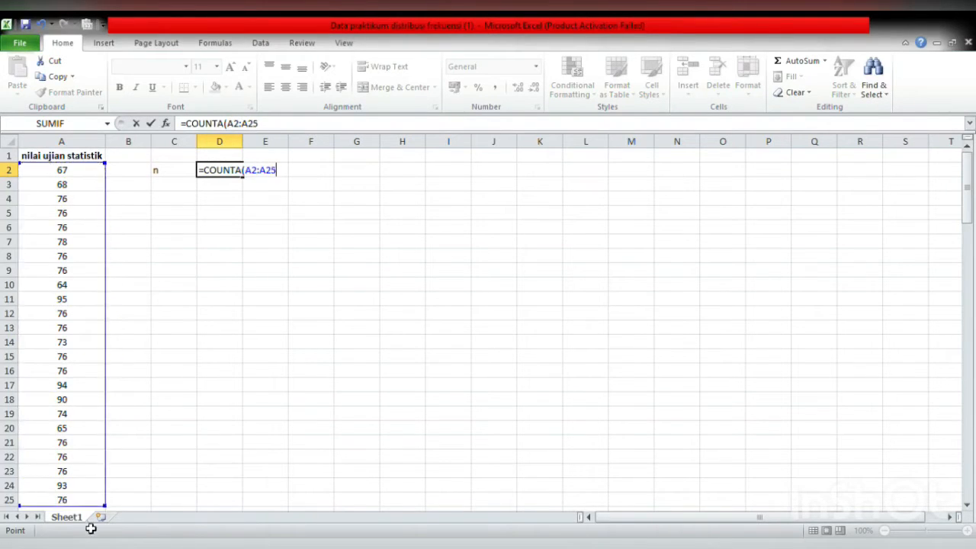
Complete the COUNTA formula in D2 so it counts all the exam scores in column A, starting from A2
drag(90, 529, 90, 522)
drag(93, 481, 96, 487)
key(Return)
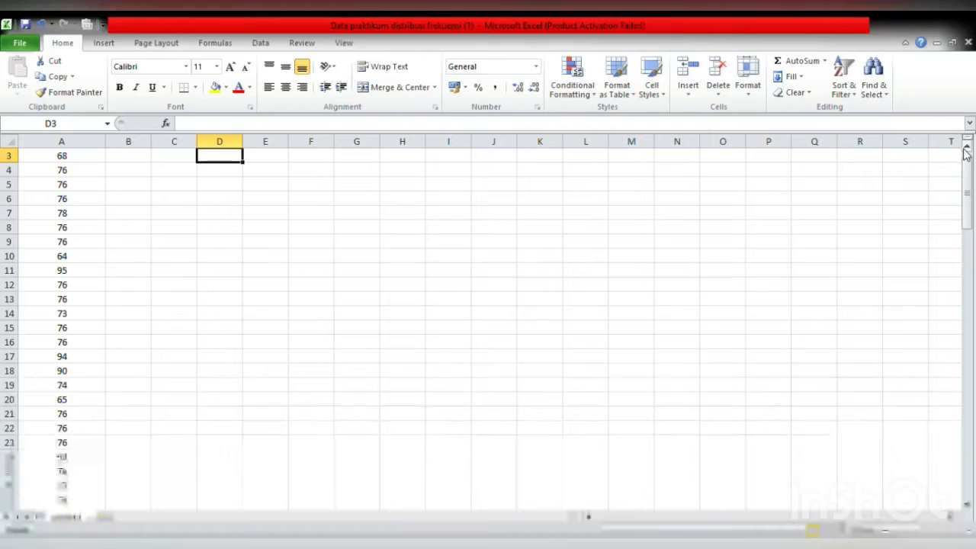
Enter the label "terkecil" in C3, directly below the "n" label
click(966, 147)
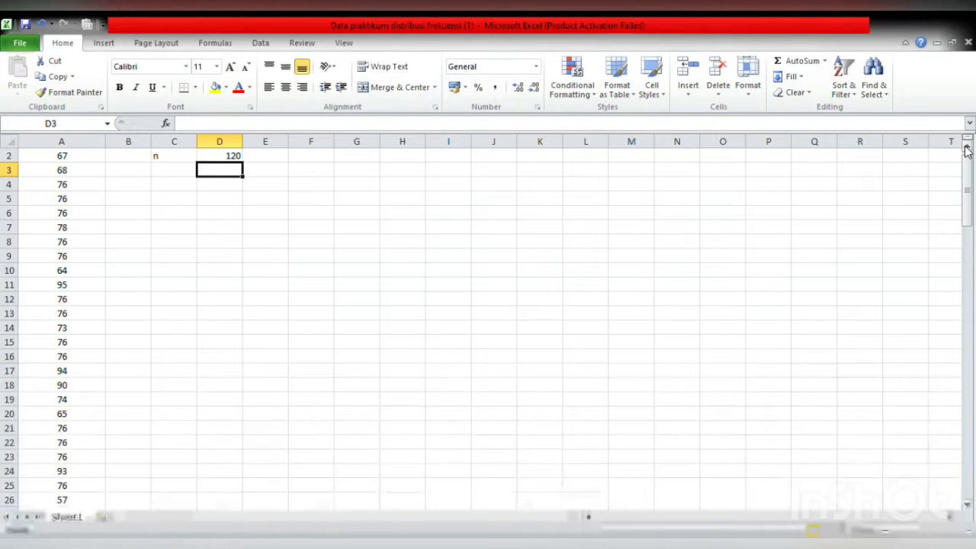
click(966, 147)
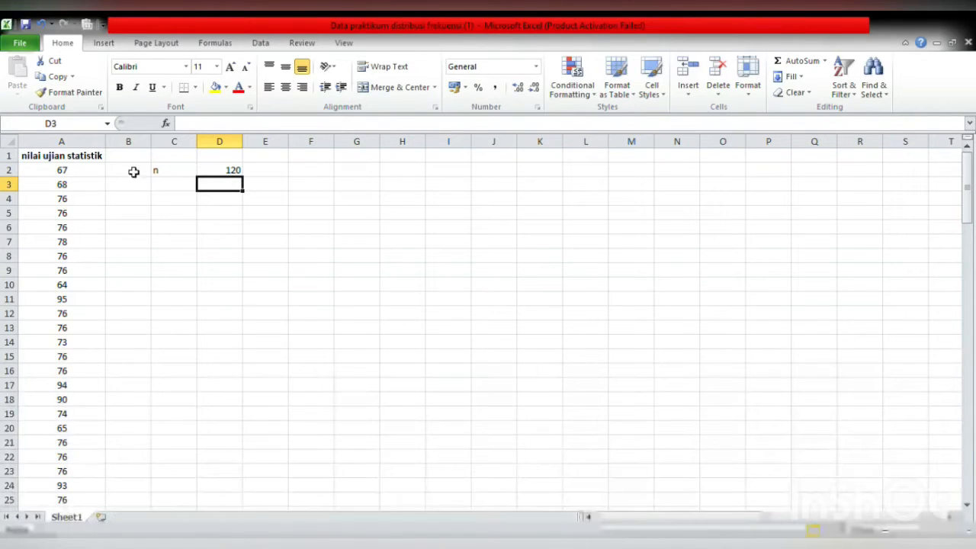
click(169, 188)
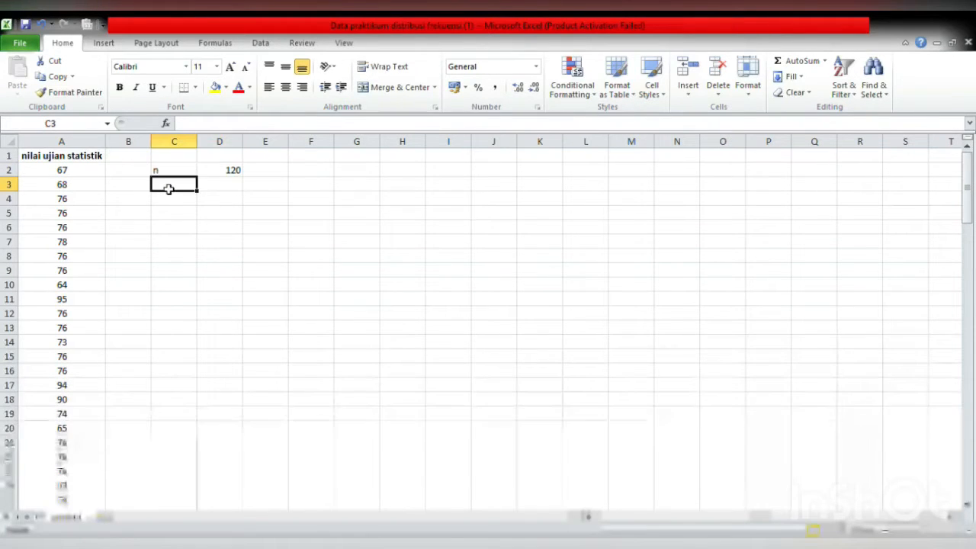
text(terk)
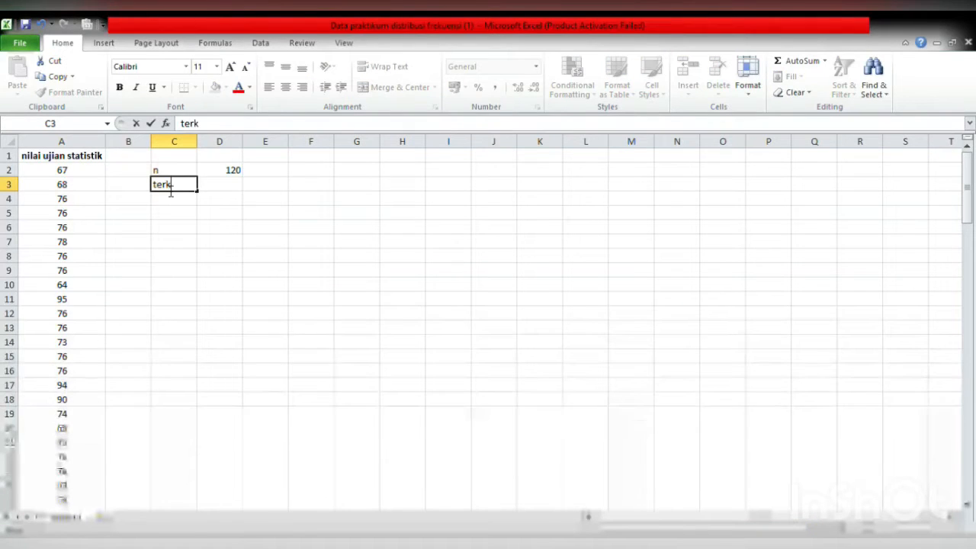
text(ecil)
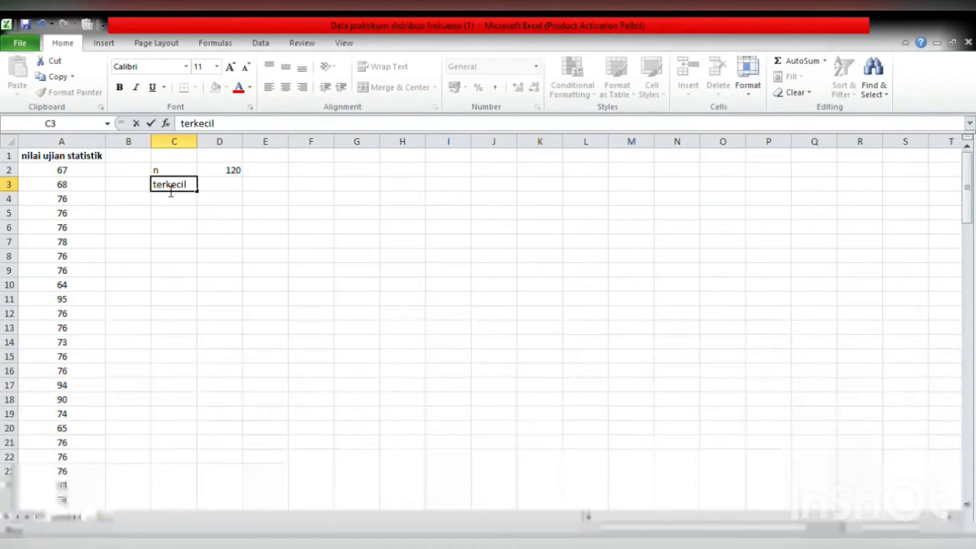
Calculate the smallest exam score in D3 with a MIN formula over all the scores in column A
click(220, 191)
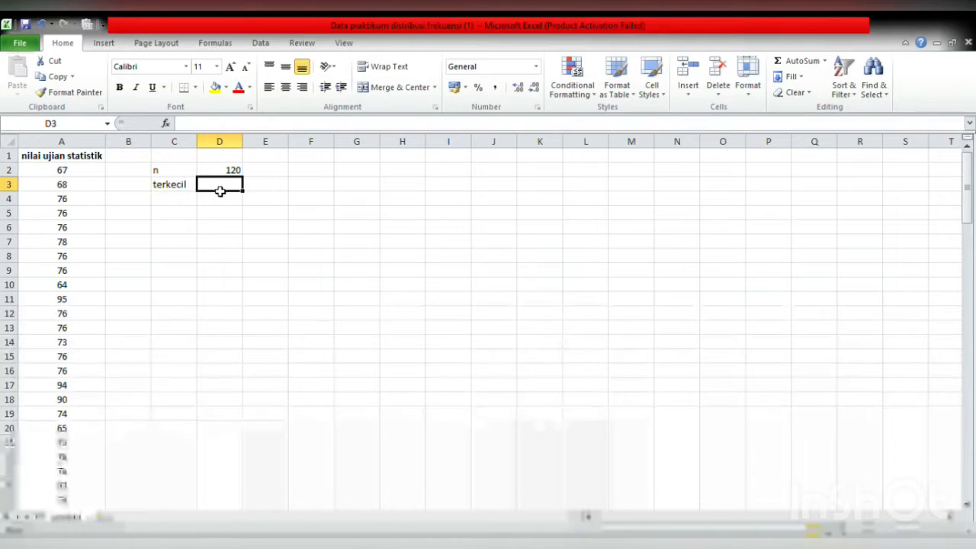
text(=mi)
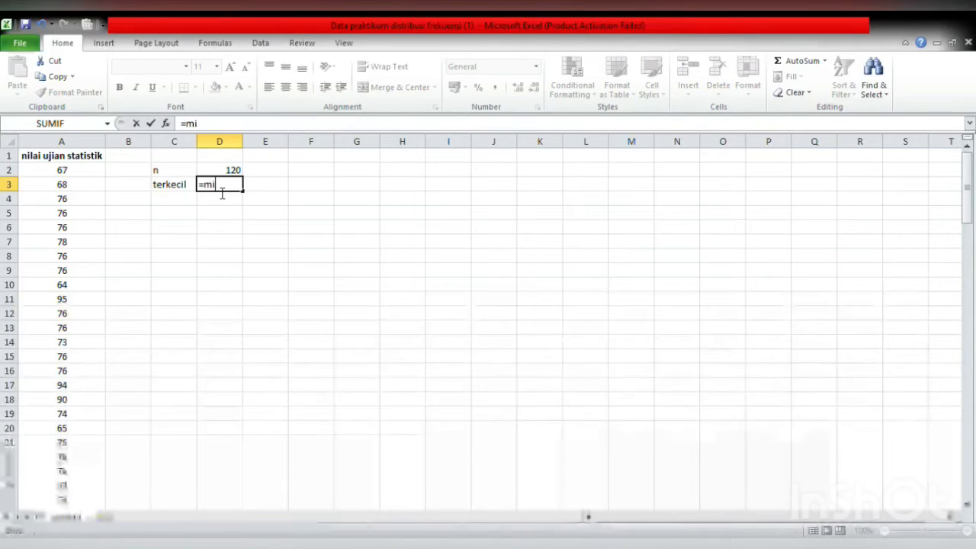
text(n)
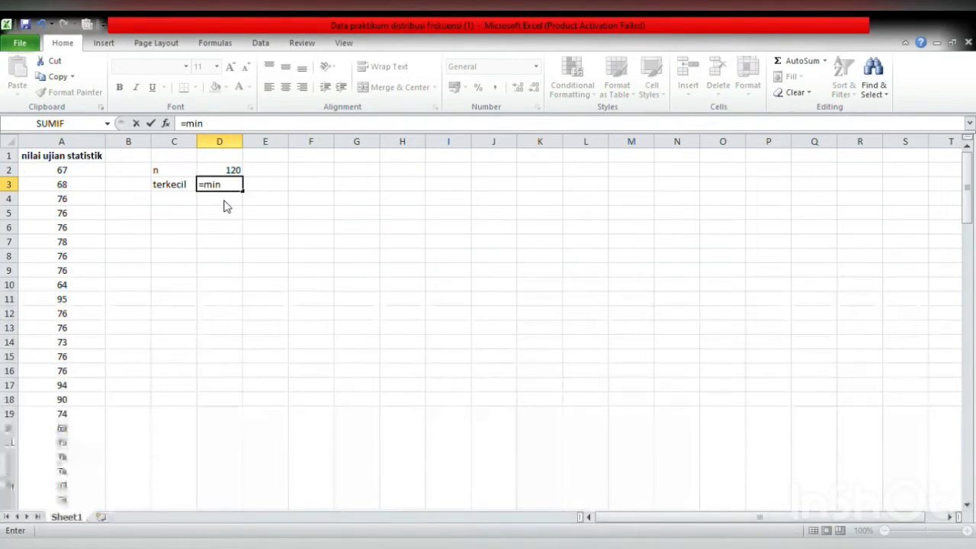
key(Tab)
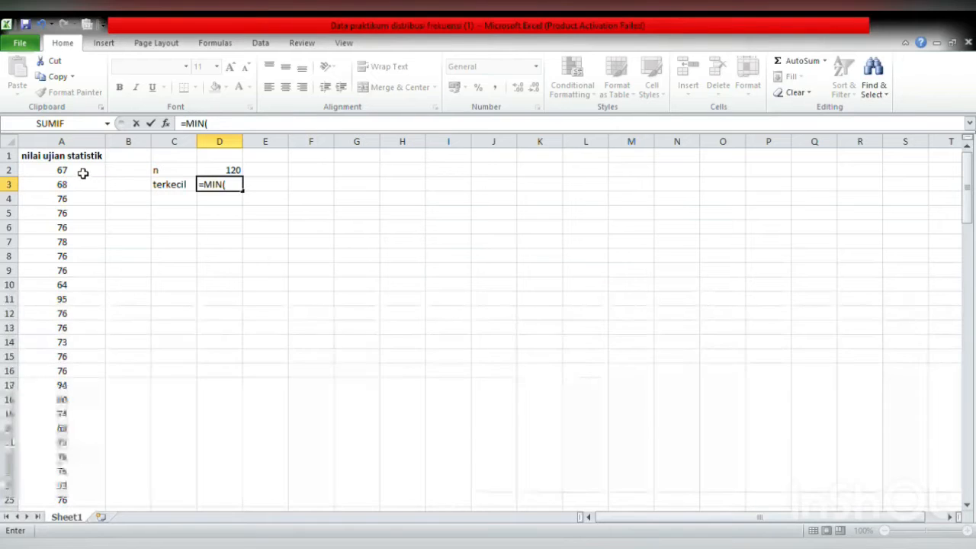
drag(83, 173, 86, 504)
key(Return)
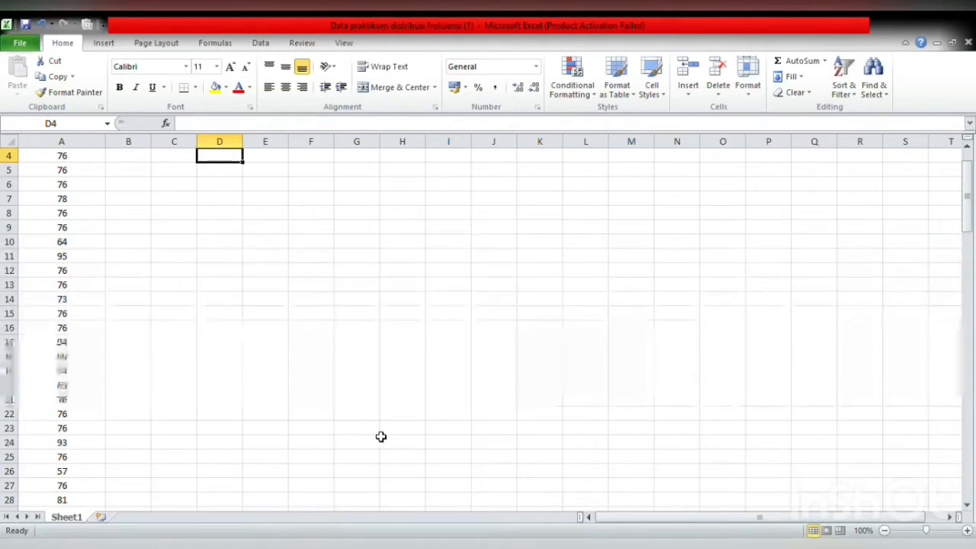
Enter the label "terbesar" in C4, directly below "terkecil"
click(968, 146)
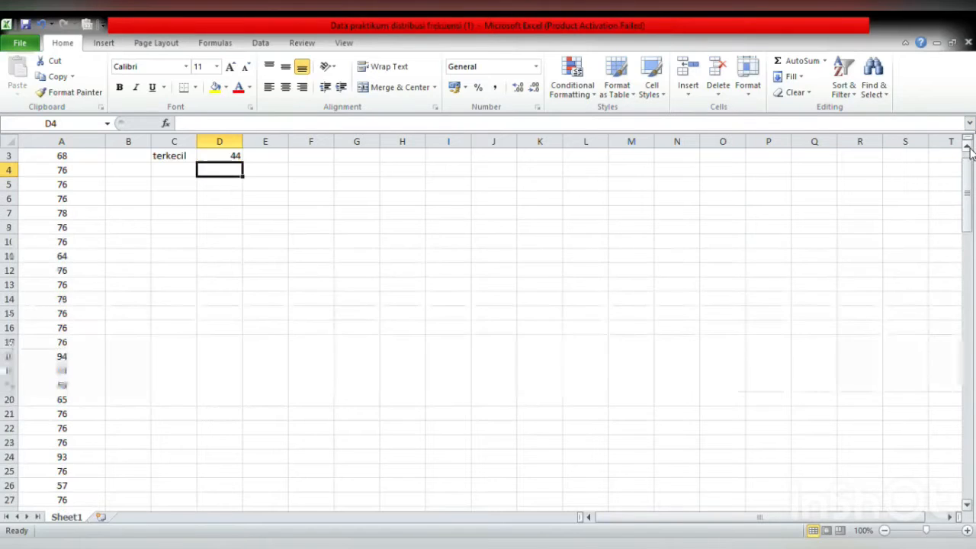
click(967, 146)
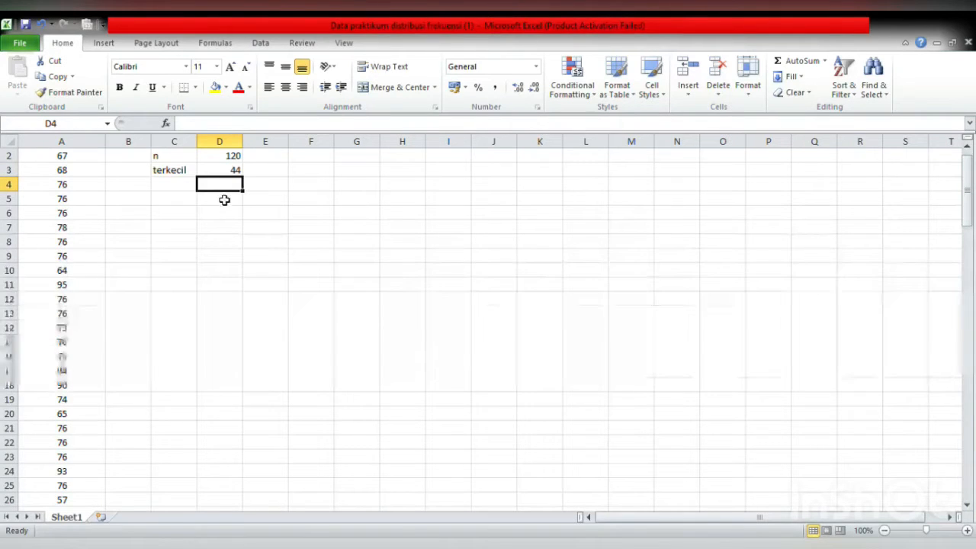
click(174, 186)
text(te)
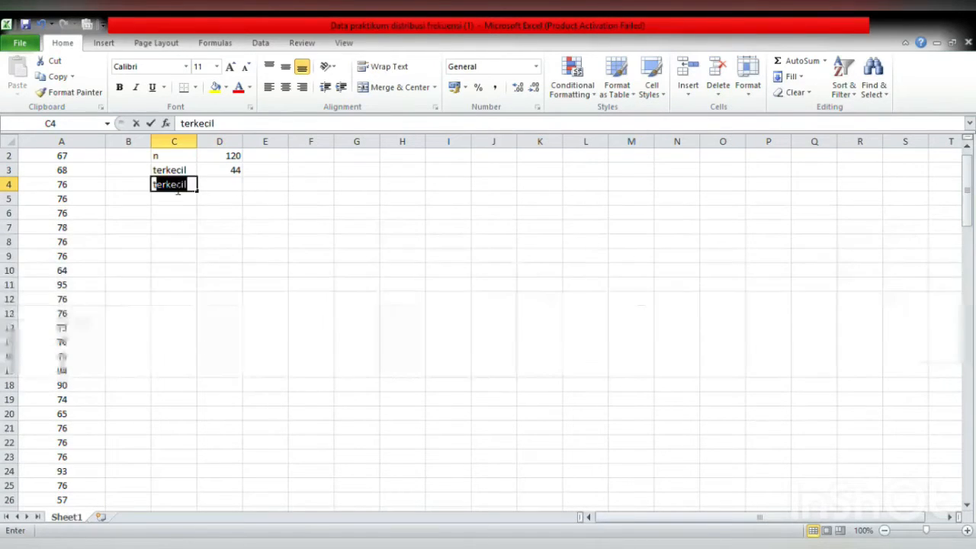
text(rbes)
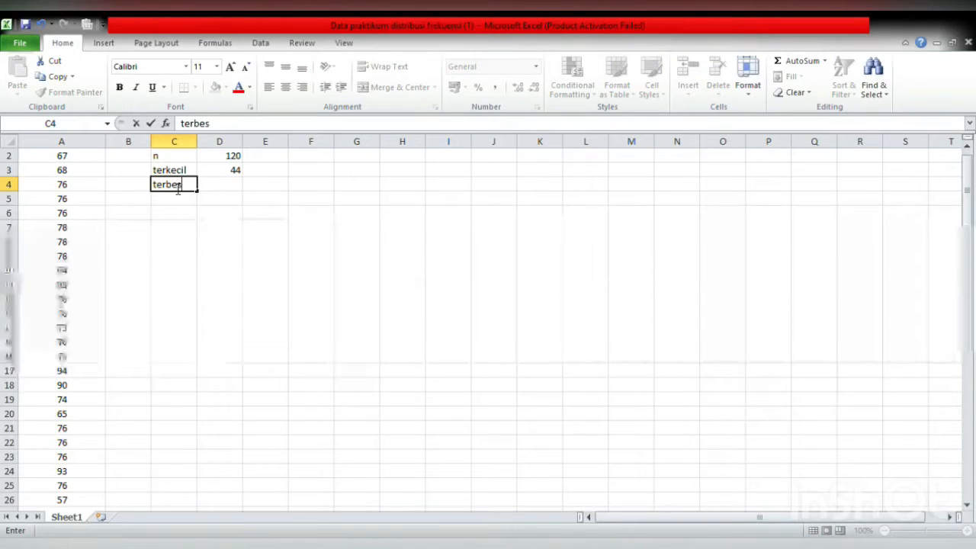
text(ar)
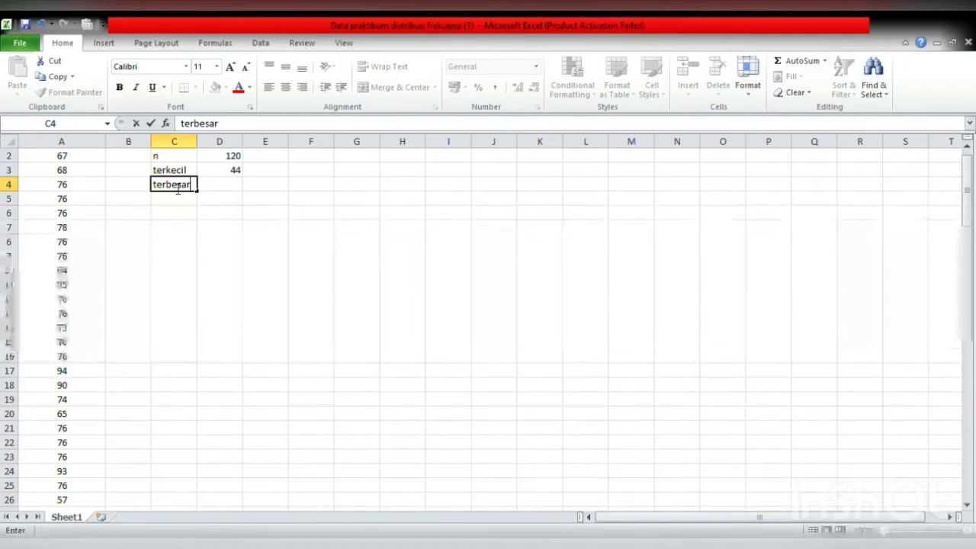
Calculate the largest exam score in D4 with a MAX formula over A2:A121
click(211, 188)
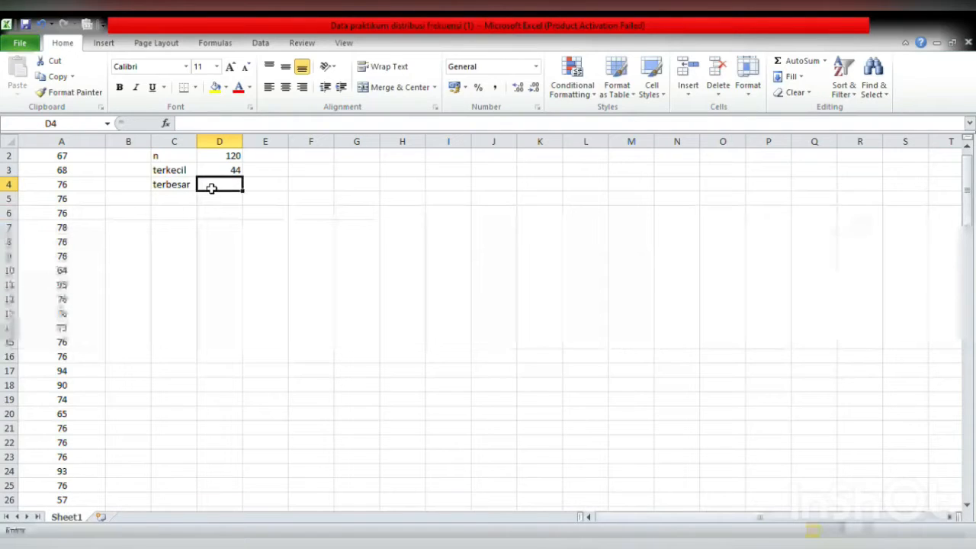
text(=max)
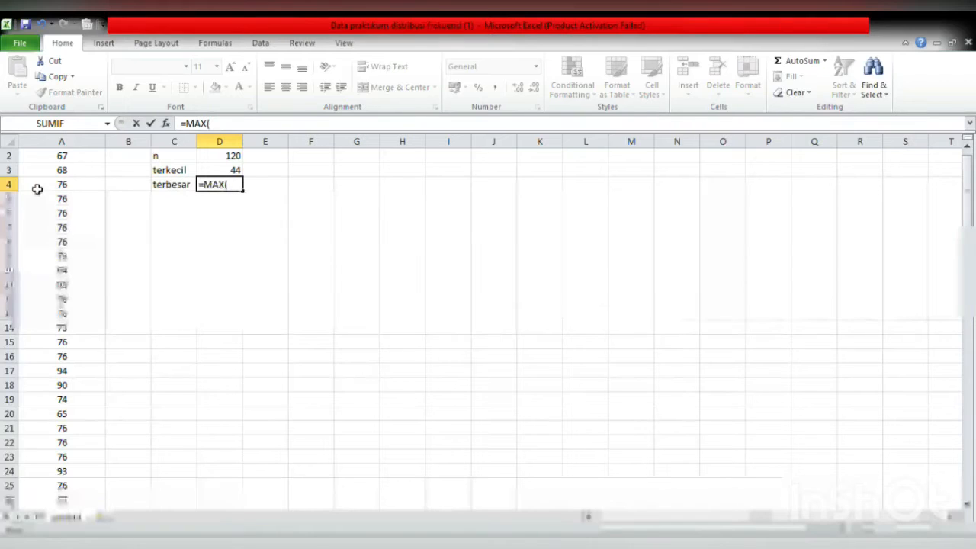
click(966, 148)
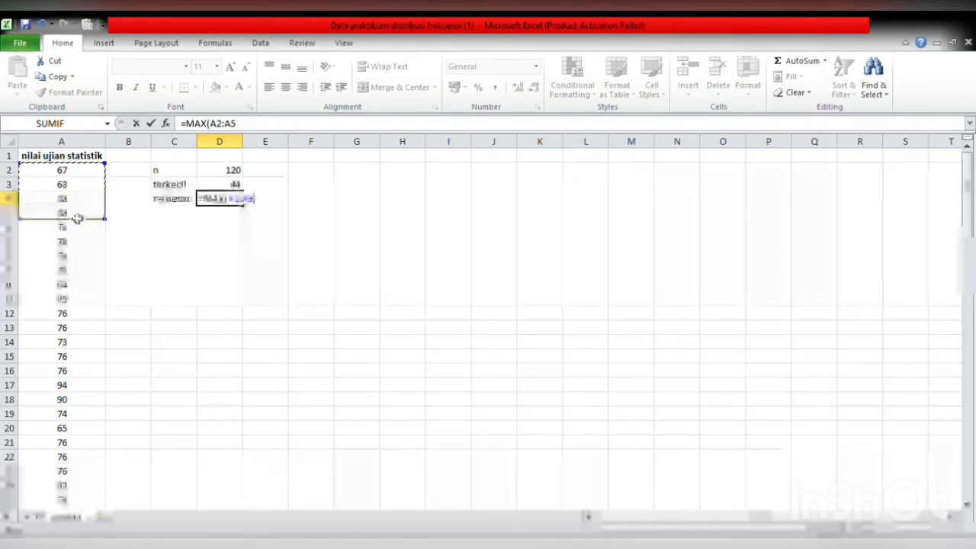
drag(78, 262, 79, 275)
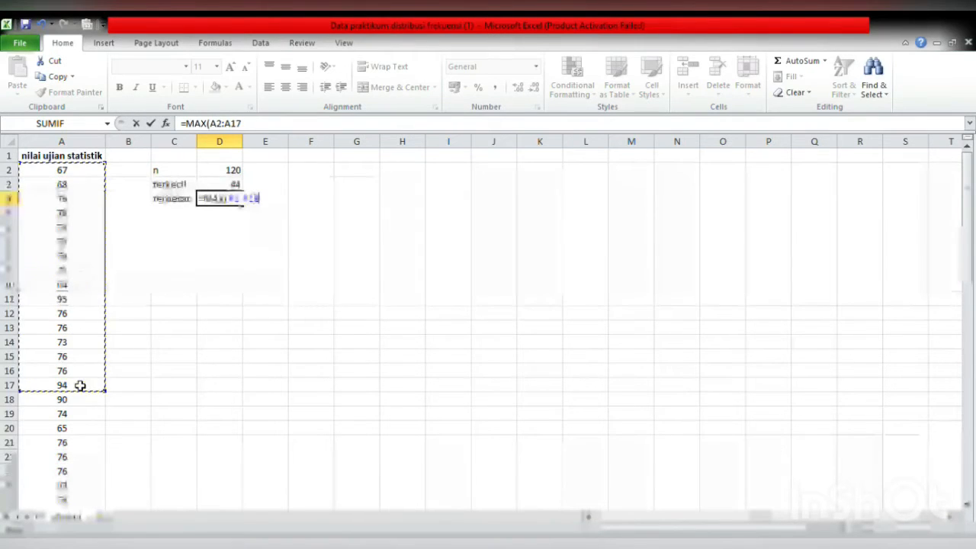
drag(80, 449, 84, 482)
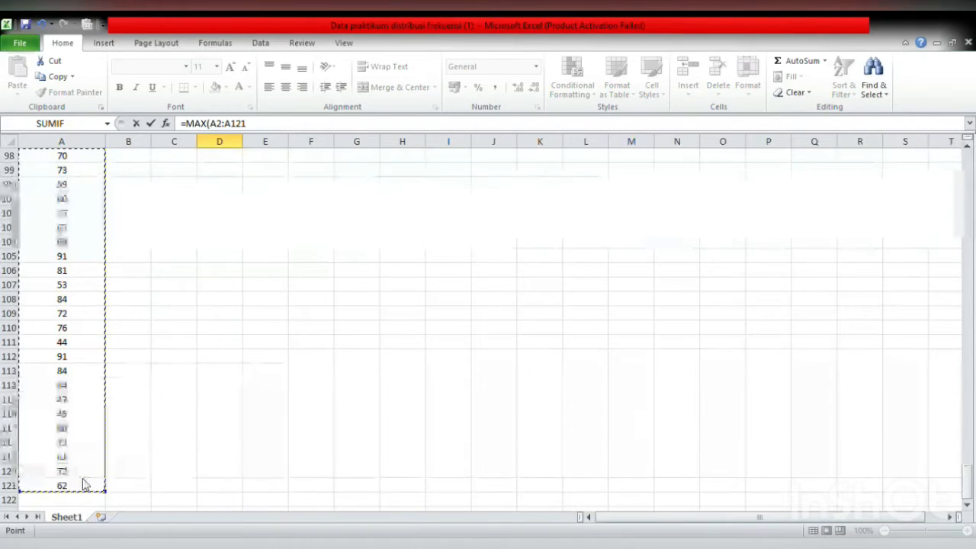
key(Return)
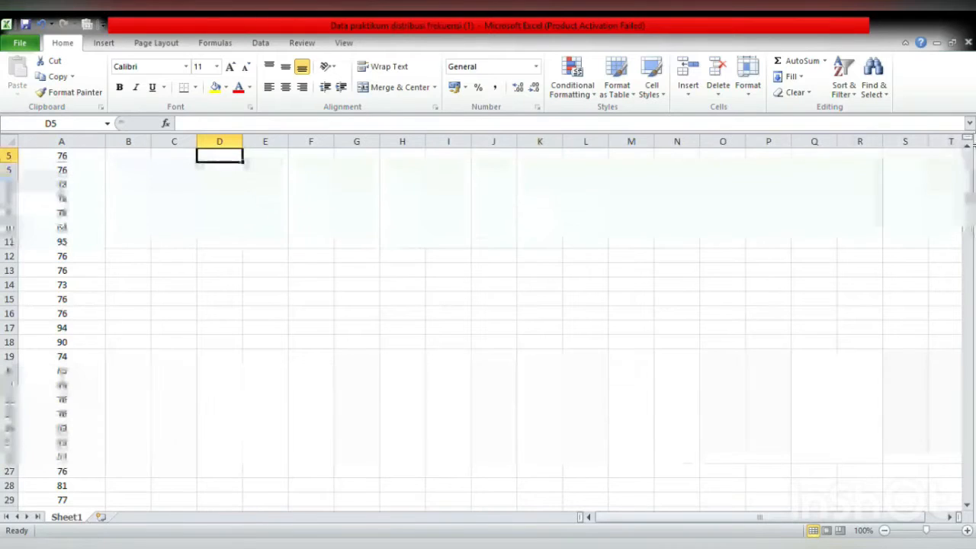
Enter the label "range" in C5, directly below "terbesar"
click(967, 145)
click(967, 144)
click(967, 145)
click(966, 145)
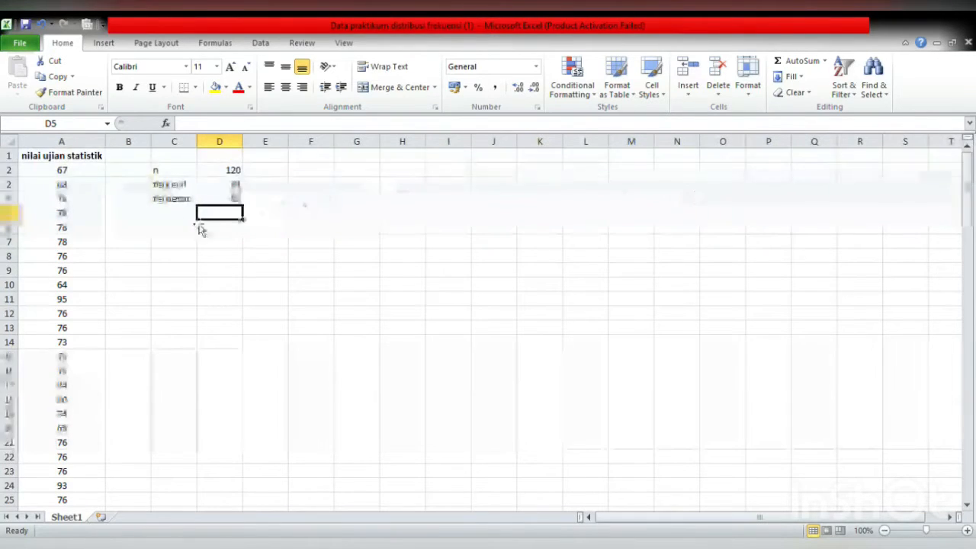
click(169, 219)
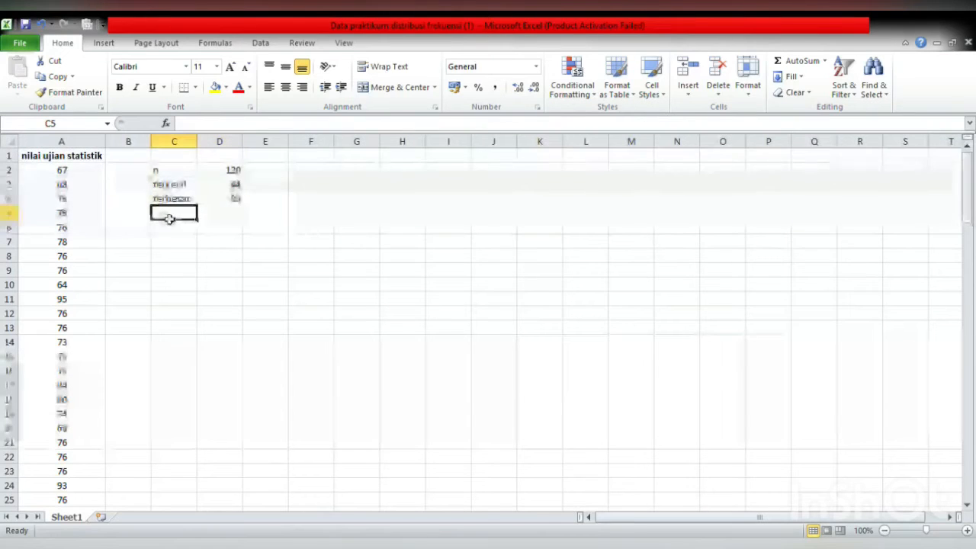
text(range)
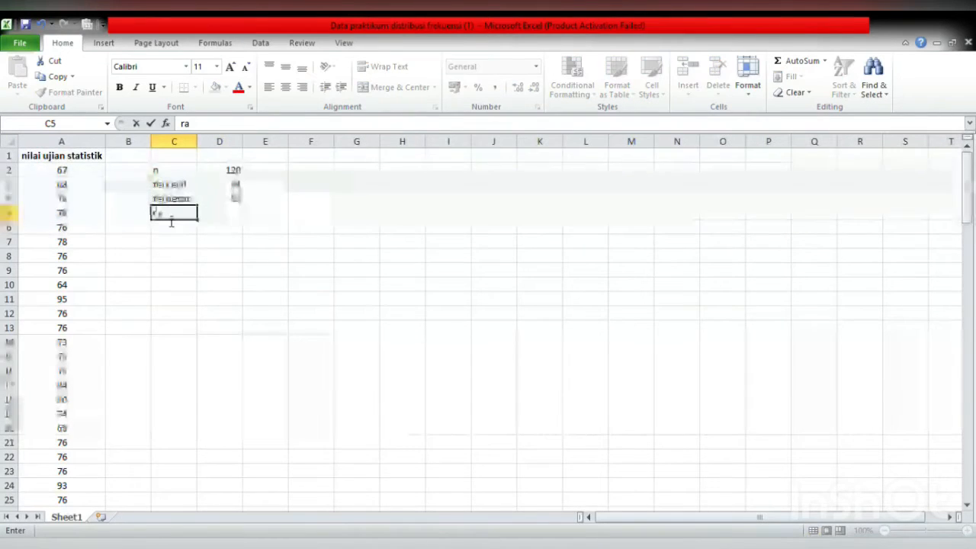
Calculate the range in D5 by subtracting the smallest score from the largest with the formula =D4-D3
click(212, 219)
text(=)
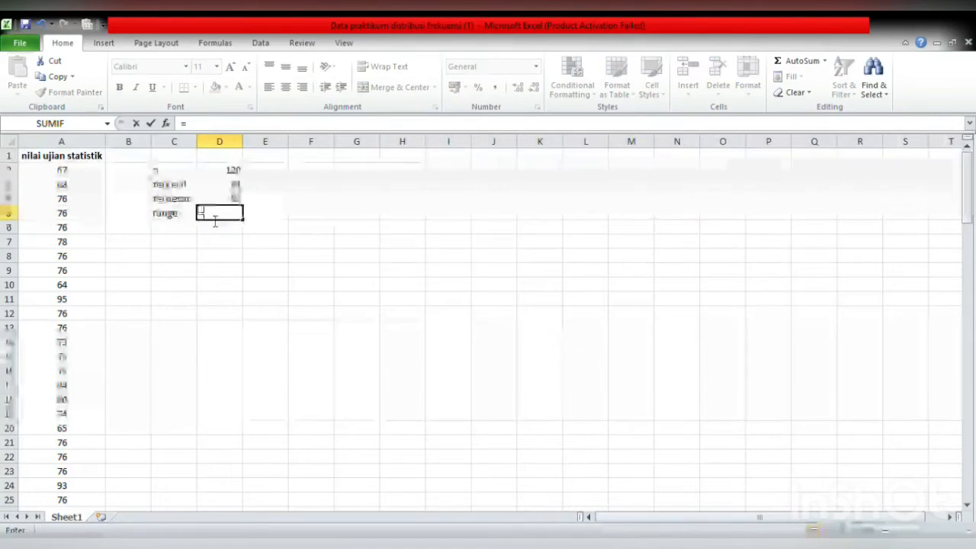
click(228, 200)
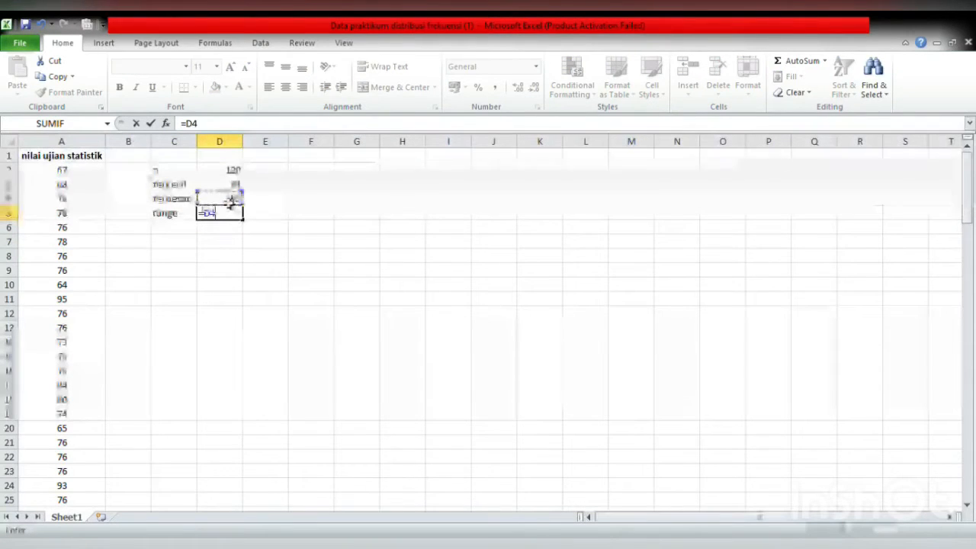
text(-)
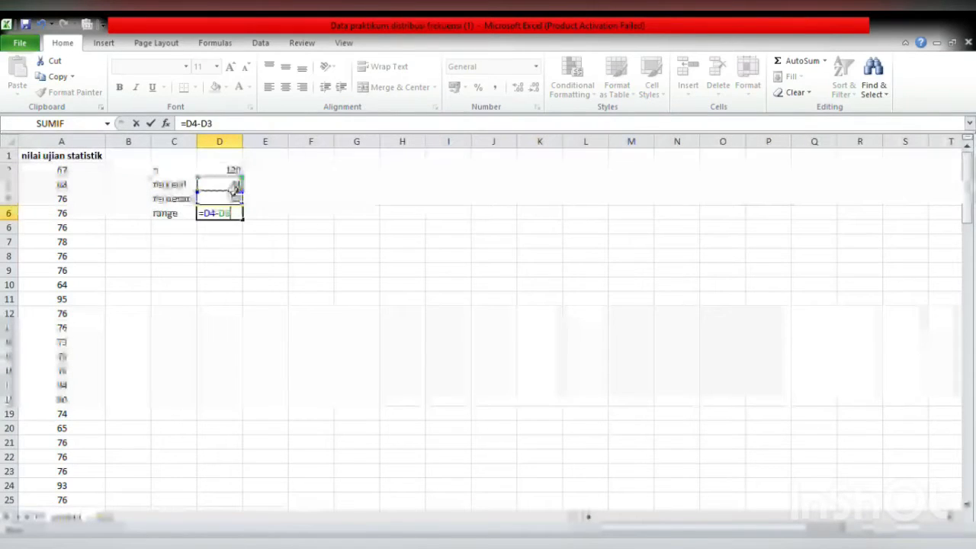
key(Return)
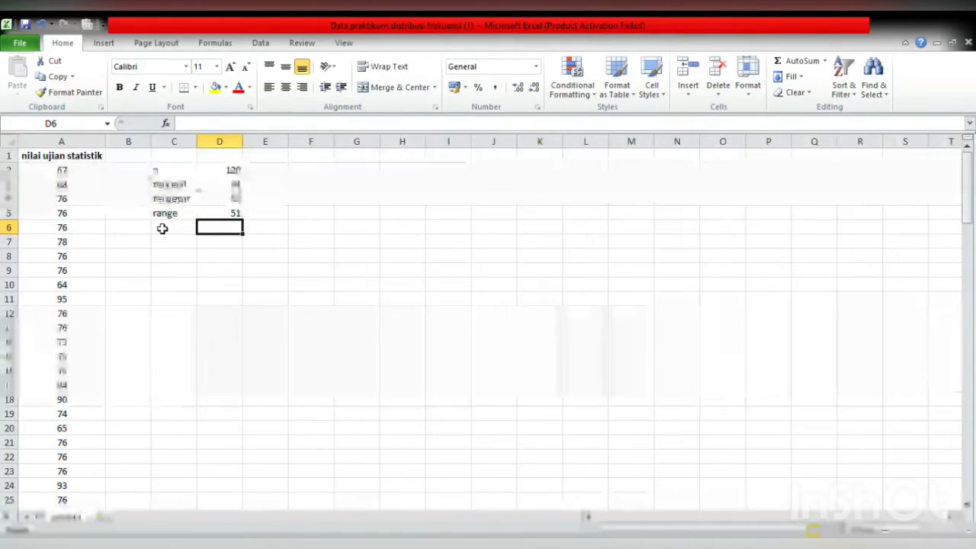
Enter the label "jumlah kelas" in C6 and widen column C to fit the whole text
text(ju)
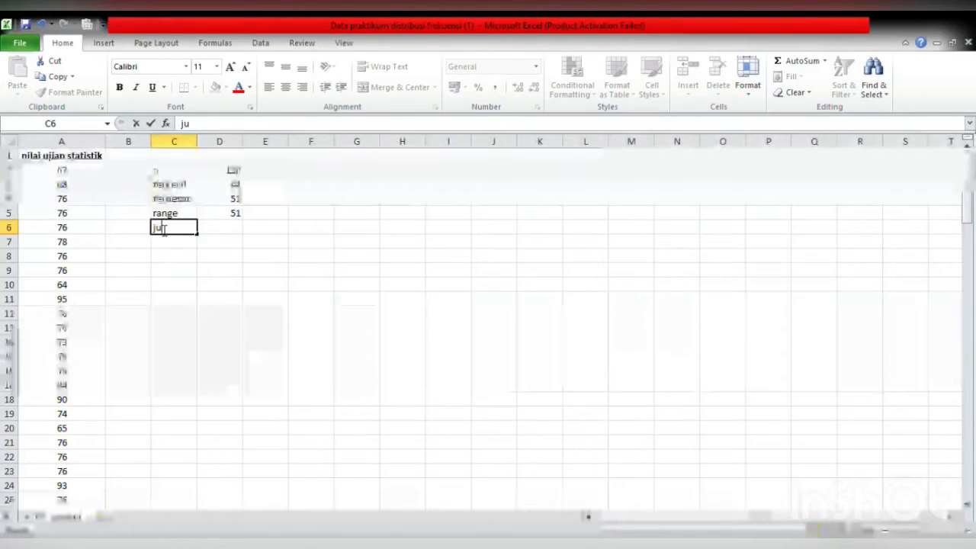
text(mlah )
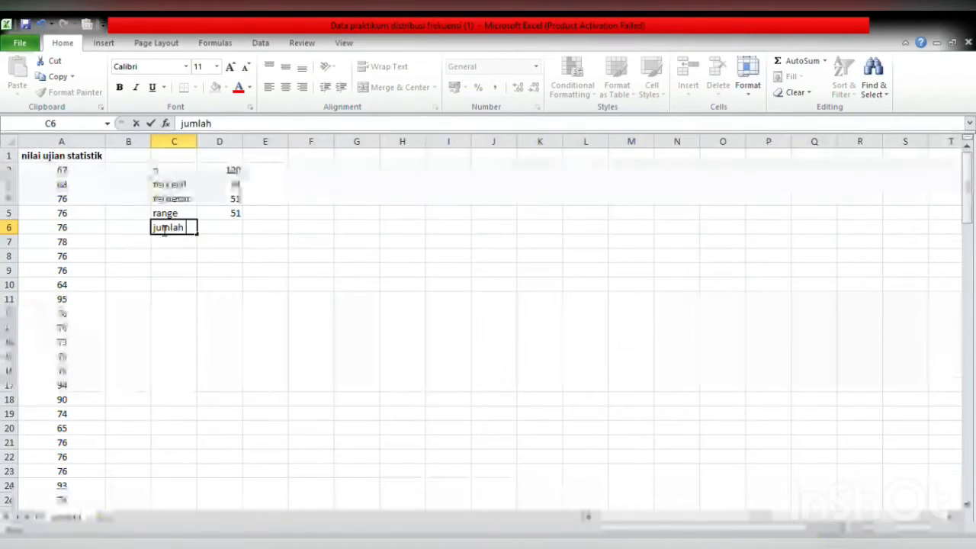
text(kela)
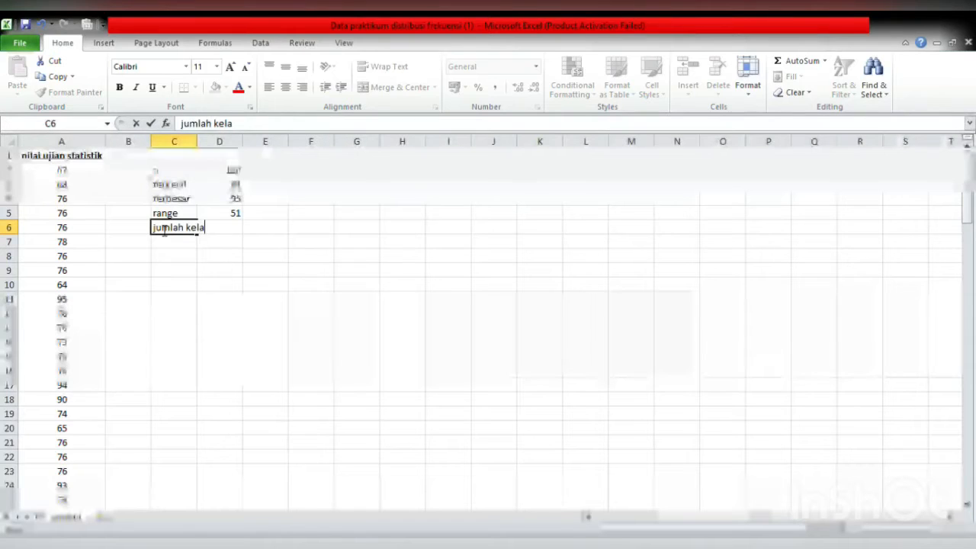
text(s)
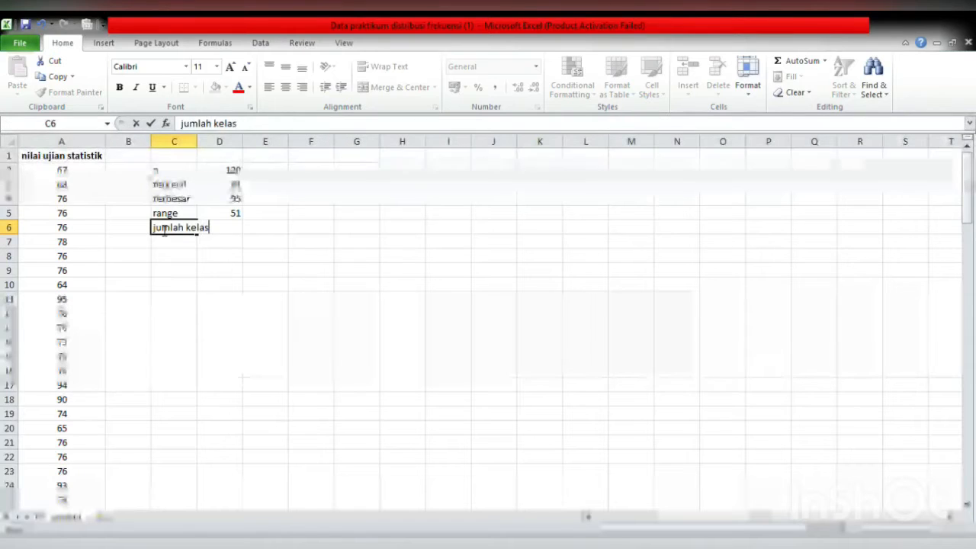
click(252, 231)
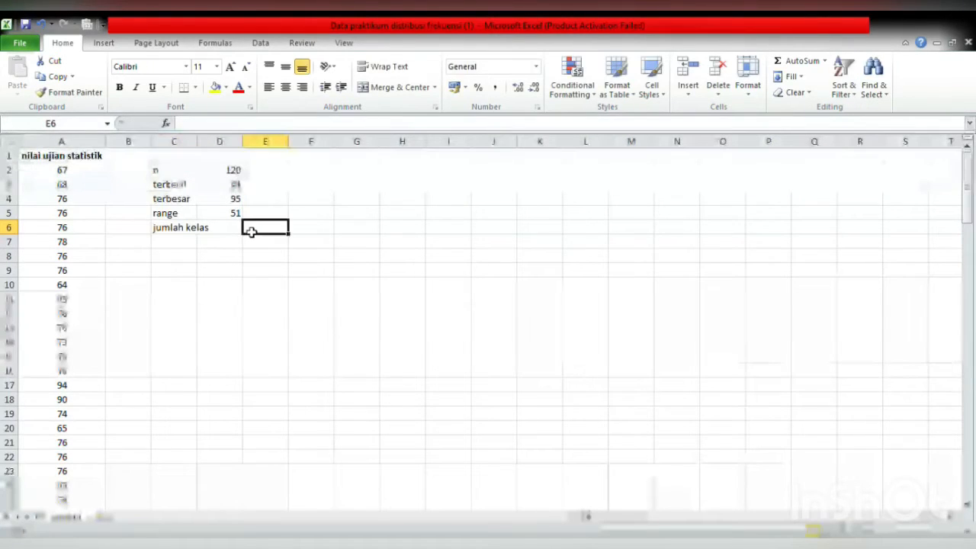
drag(198, 147, 225, 146)
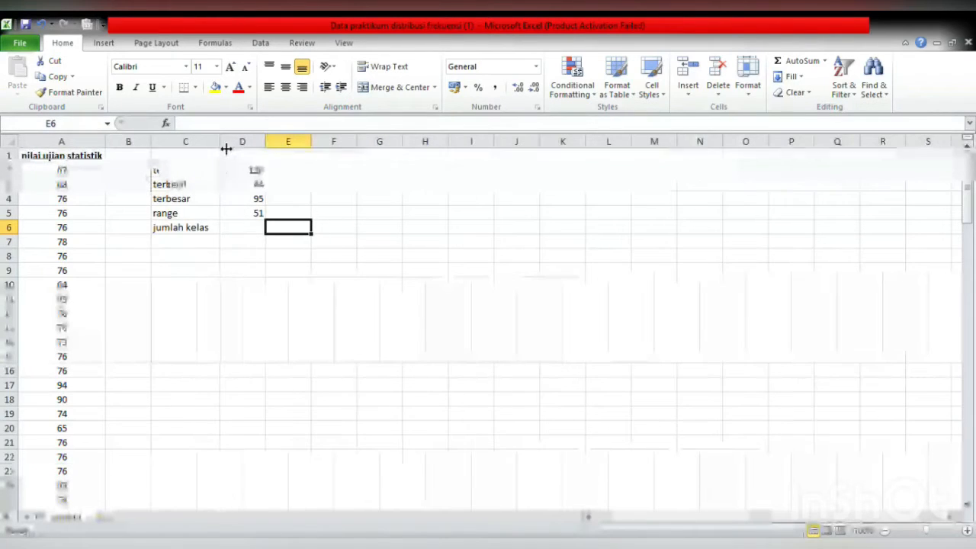
Calculate the number of classes in D6 from the score count with the formula =1+(3.322*LOG(D2))
click(250, 227)
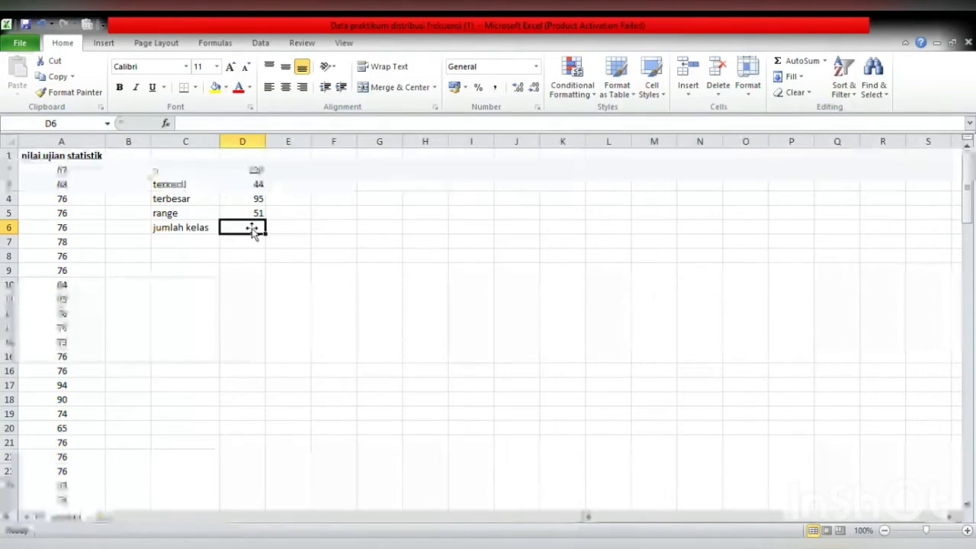
text(=)
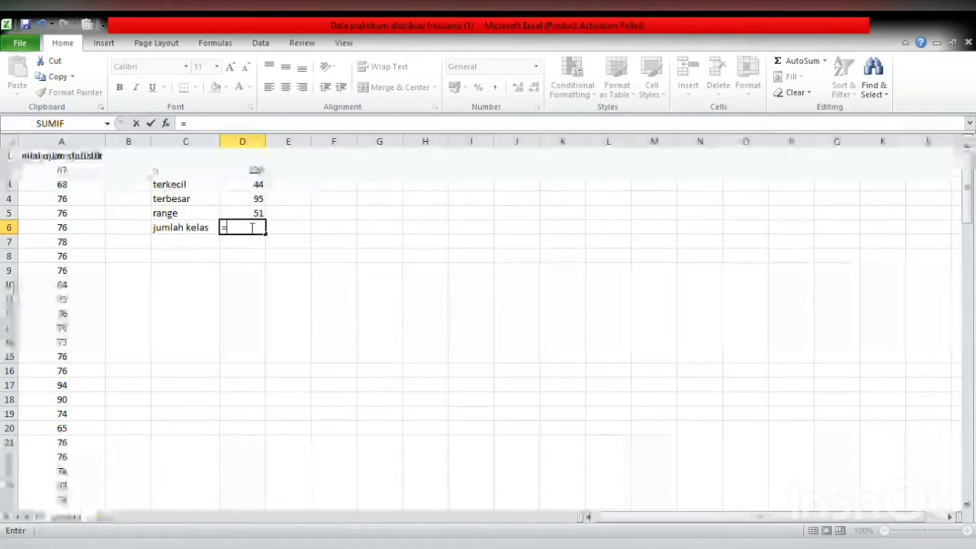
text(1)
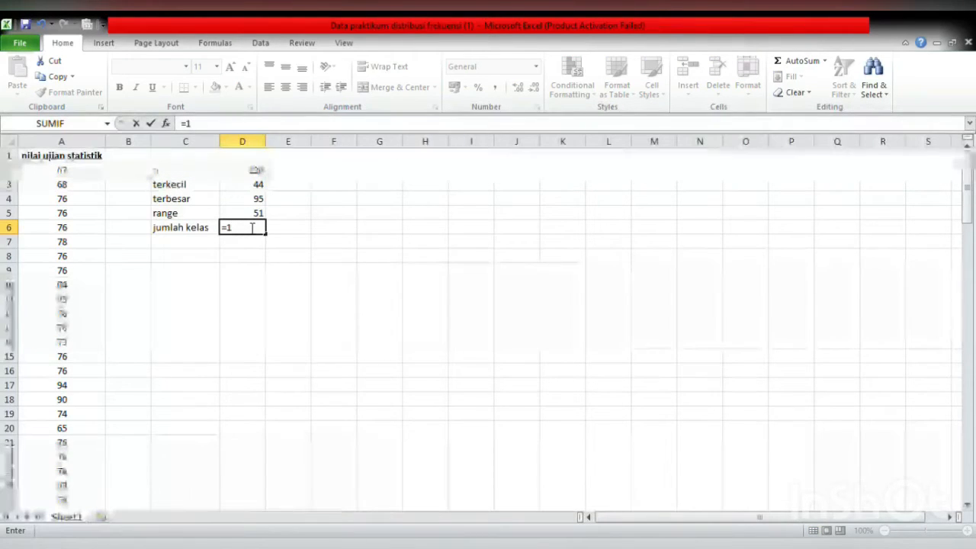
text(+3)
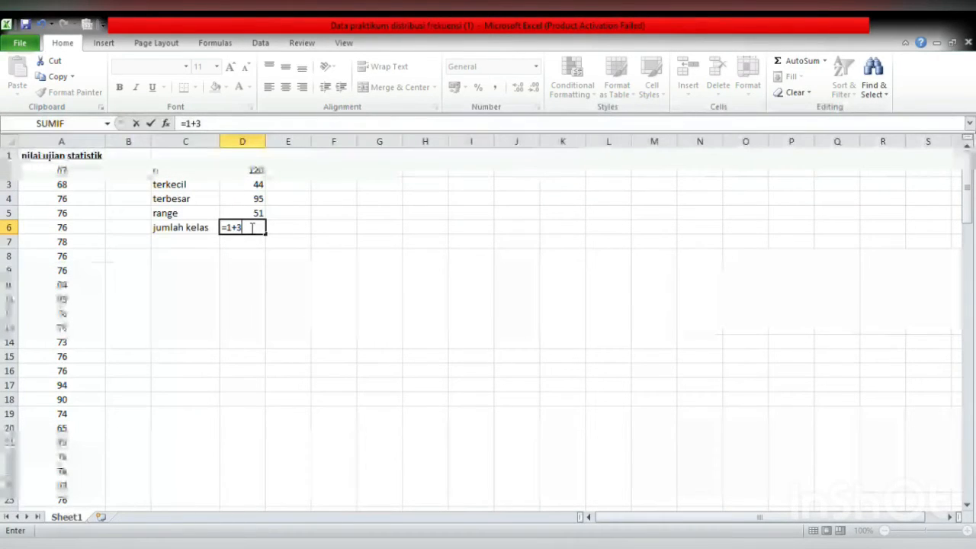
key(BackSpace)
text(()
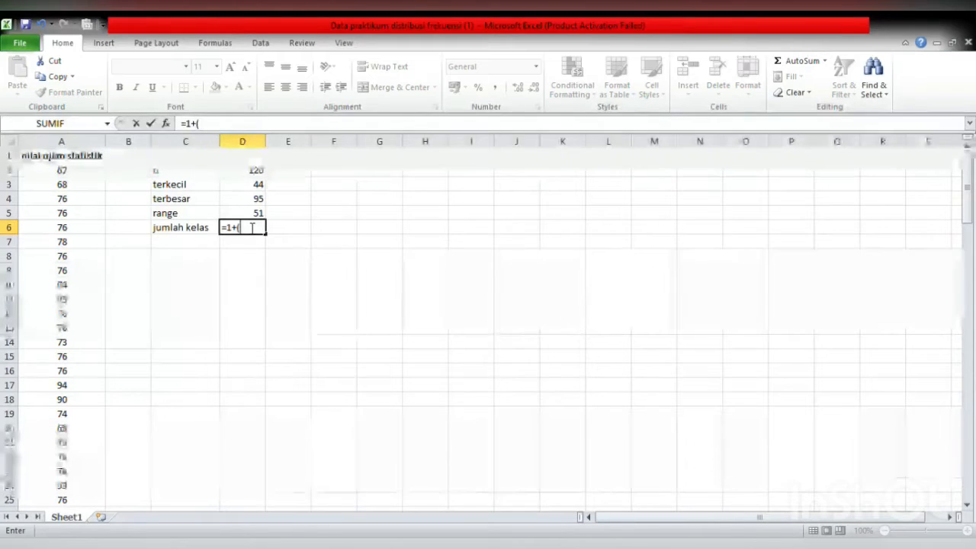
text(3.)
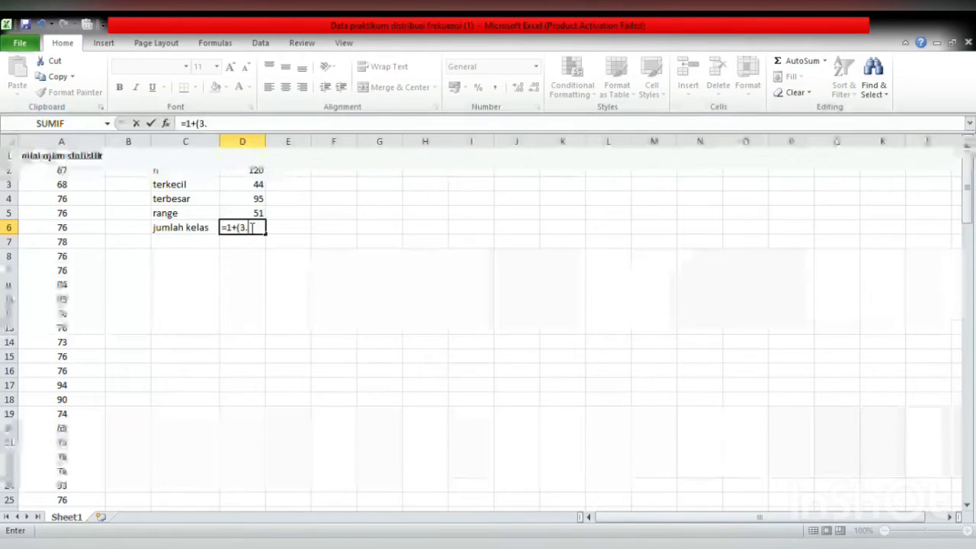
text(322)
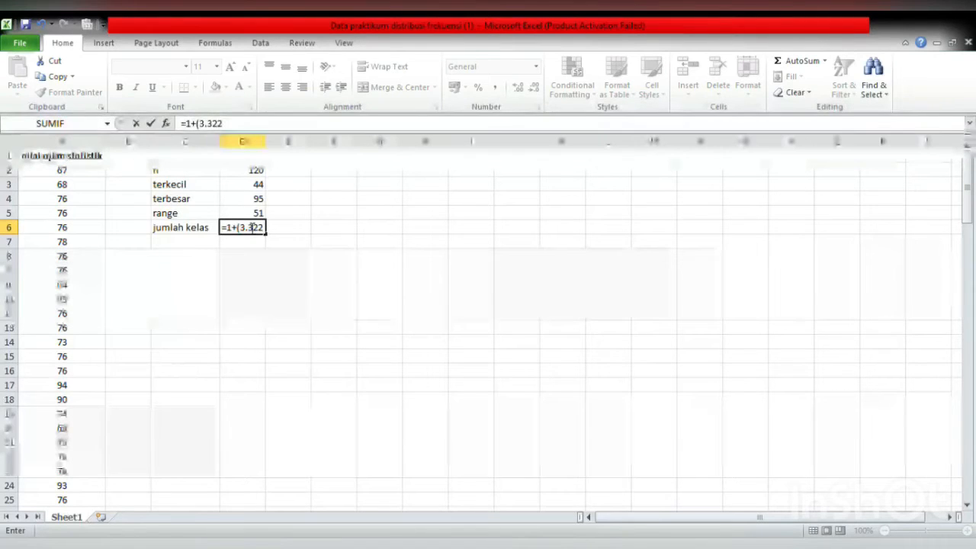
text(*lo)
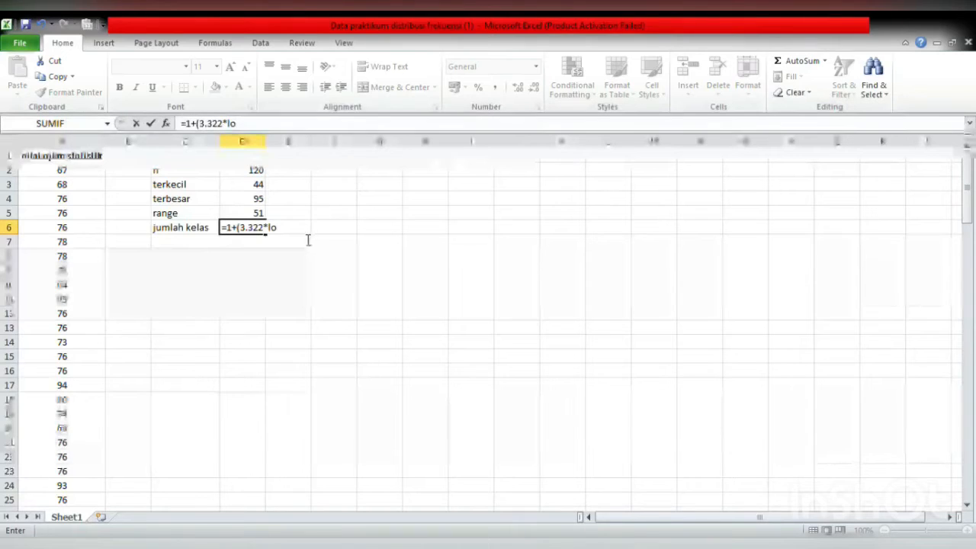
key(Tab)
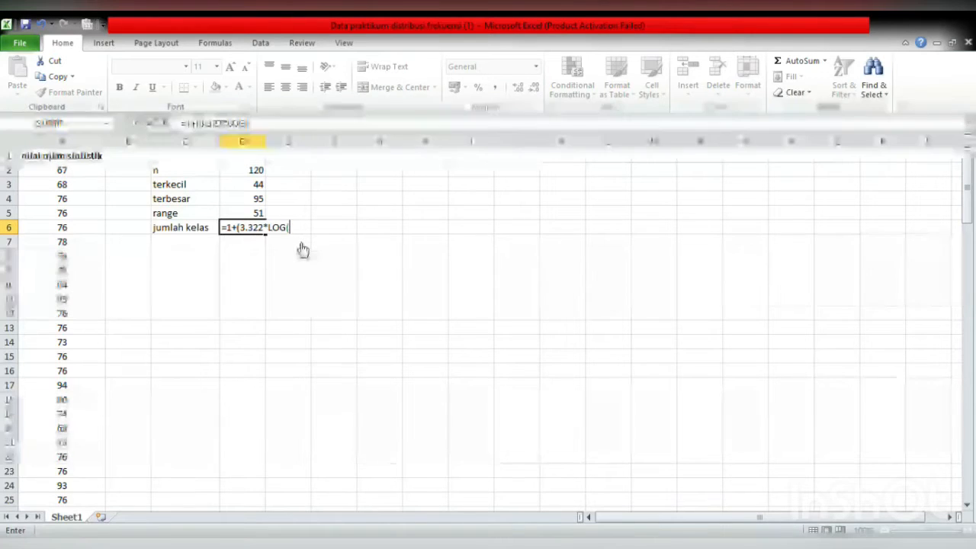
click(261, 175)
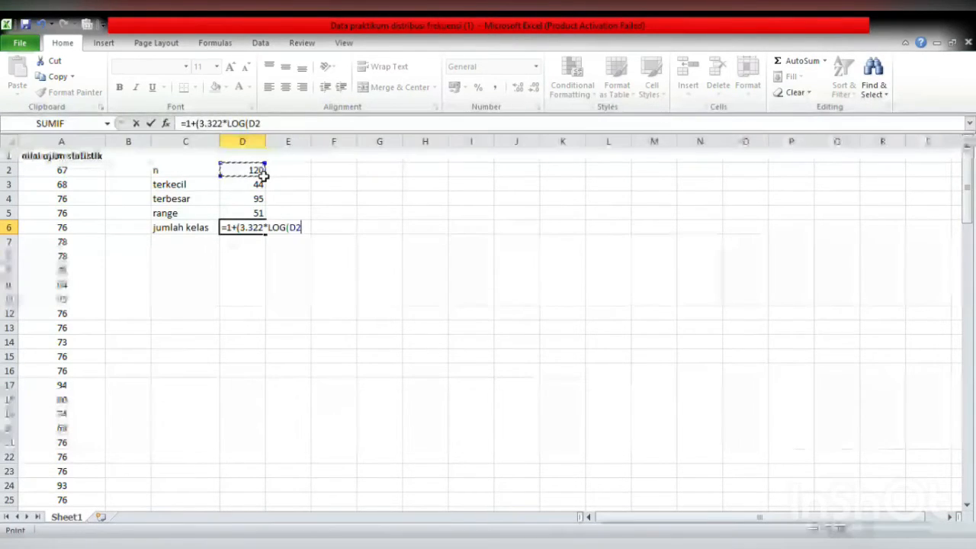
click(307, 233)
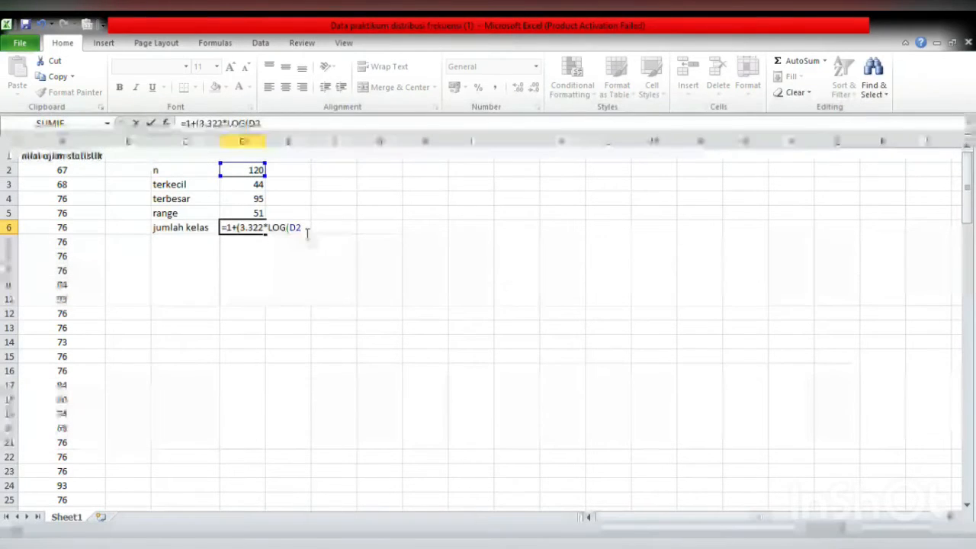
text())
key(Return)
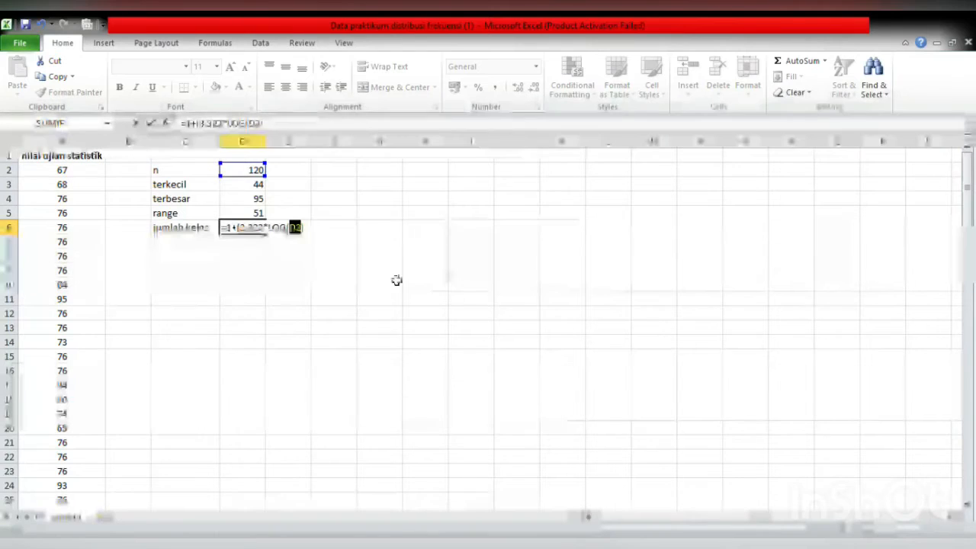
click(312, 229)
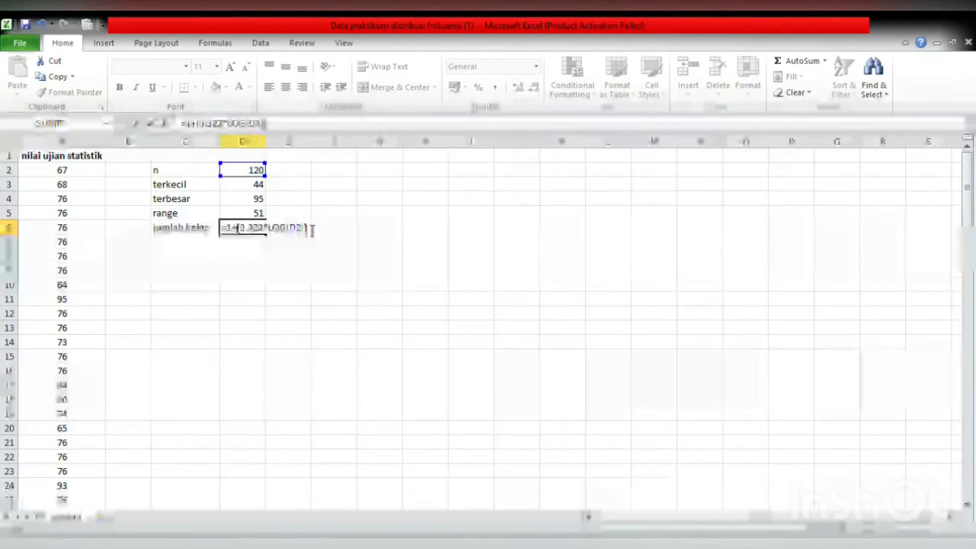
key(Return)
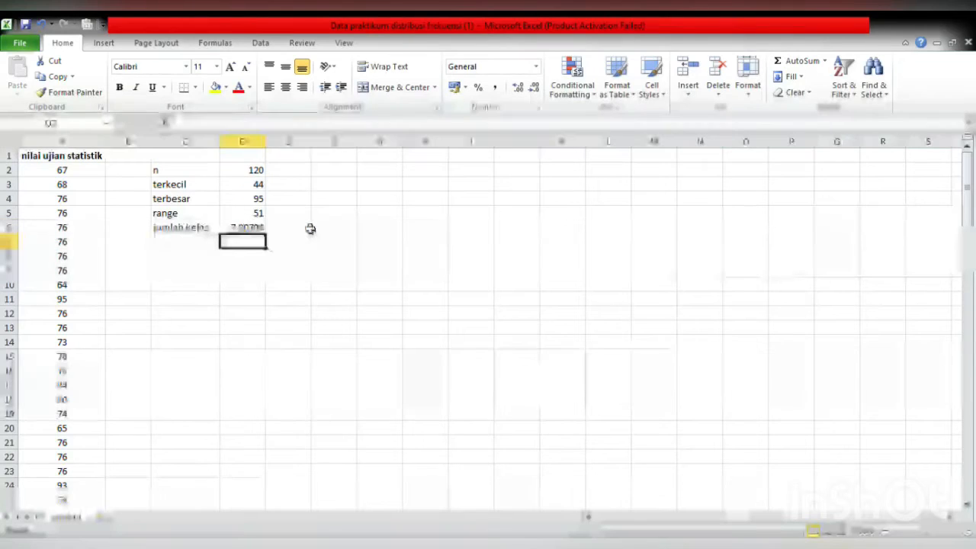
Label C7 "panjang kelas" and calculate the class length in D7 by dividing the range in D5 by the number of classes in D6
click(197, 242)
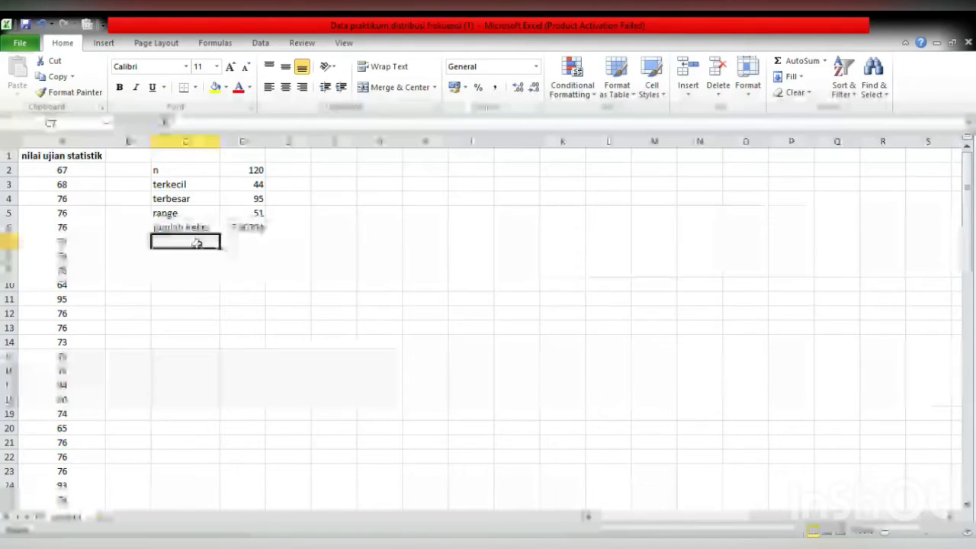
text(panjang k)
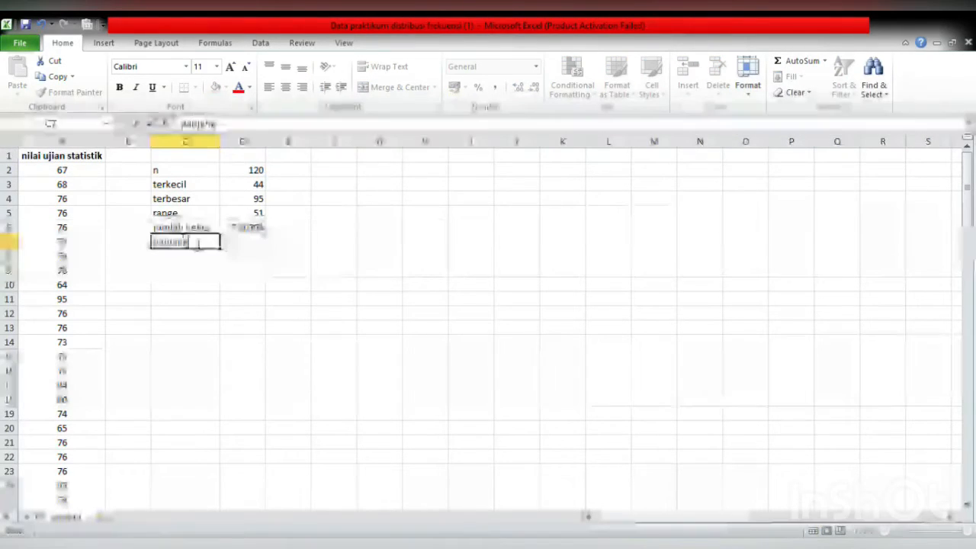
text(elas)
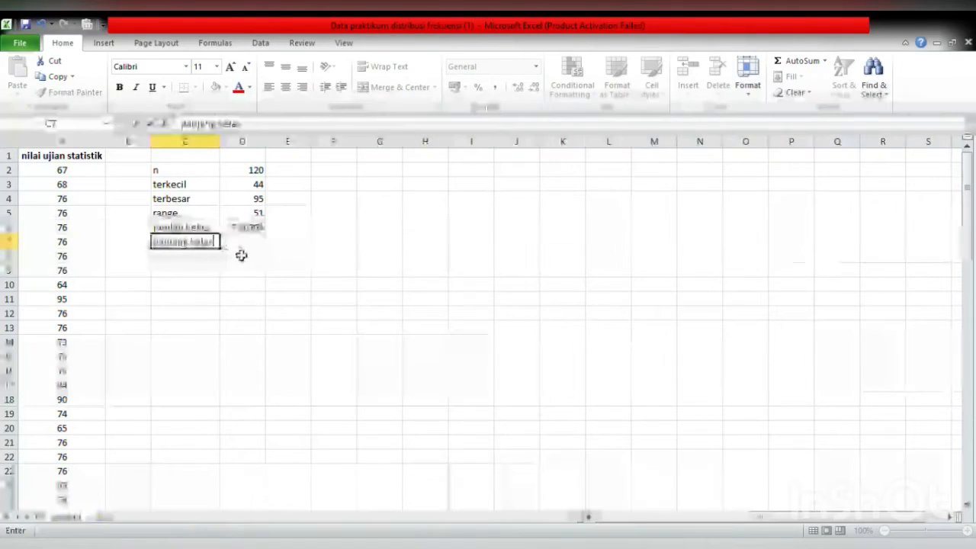
key(Tab)
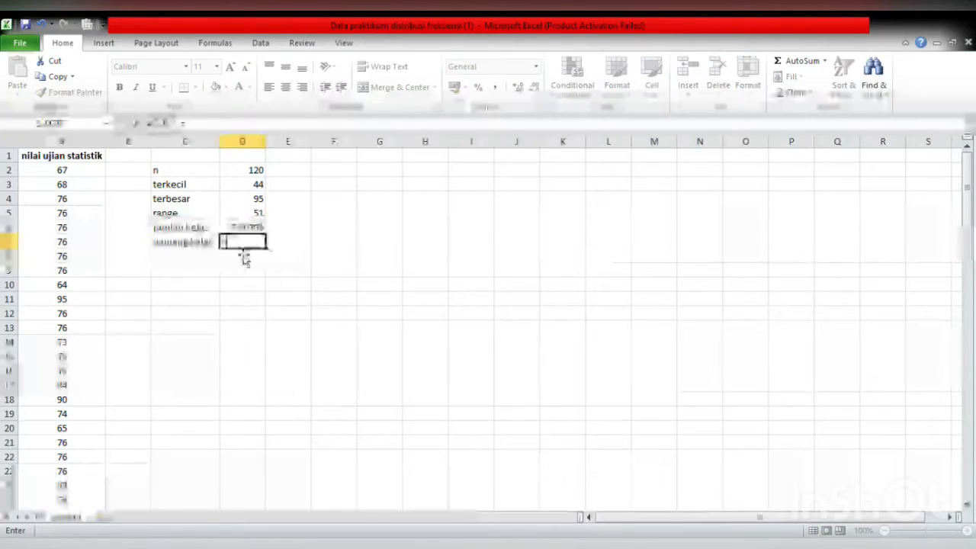
text(=)
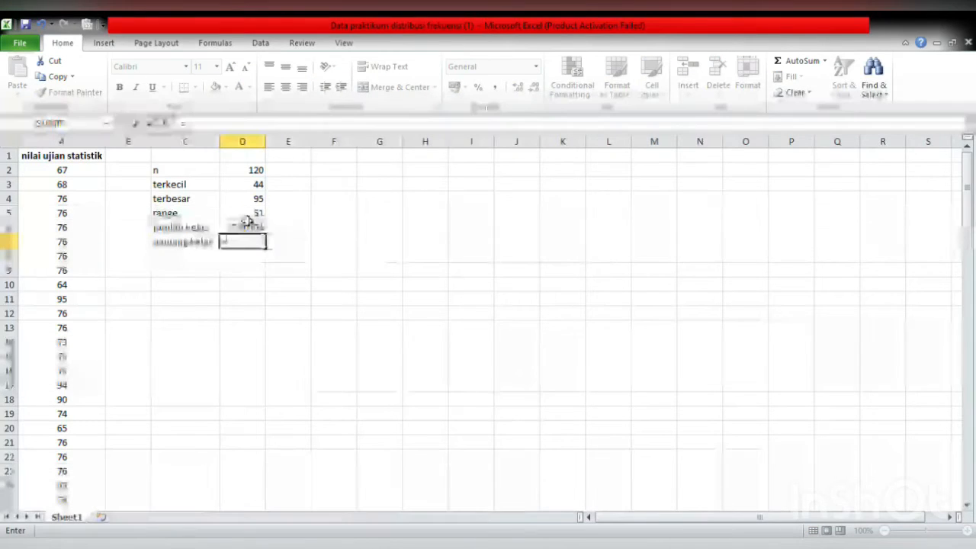
click(247, 218)
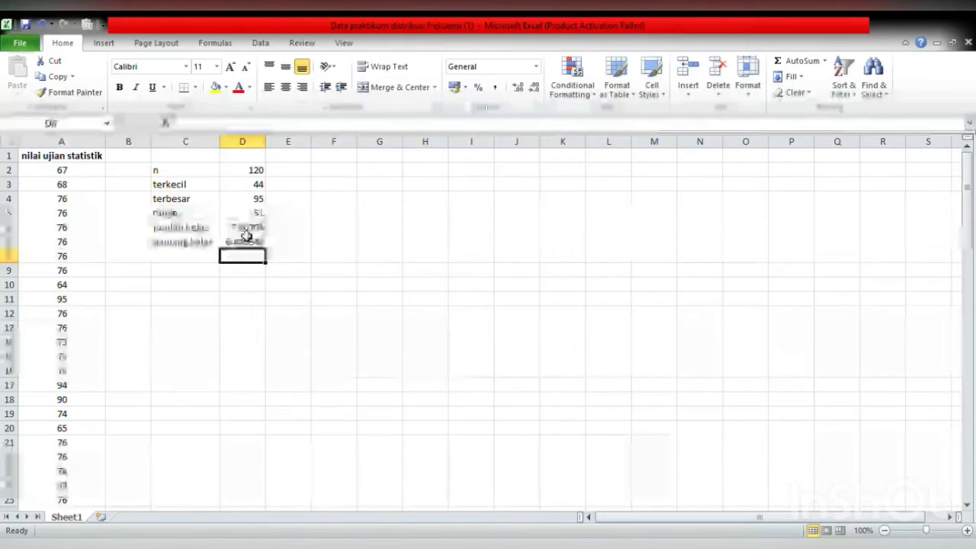
Enter the rounded-up number of classes, 8, in E6 and the rounded-up class length, 7, in E7
click(292, 231)
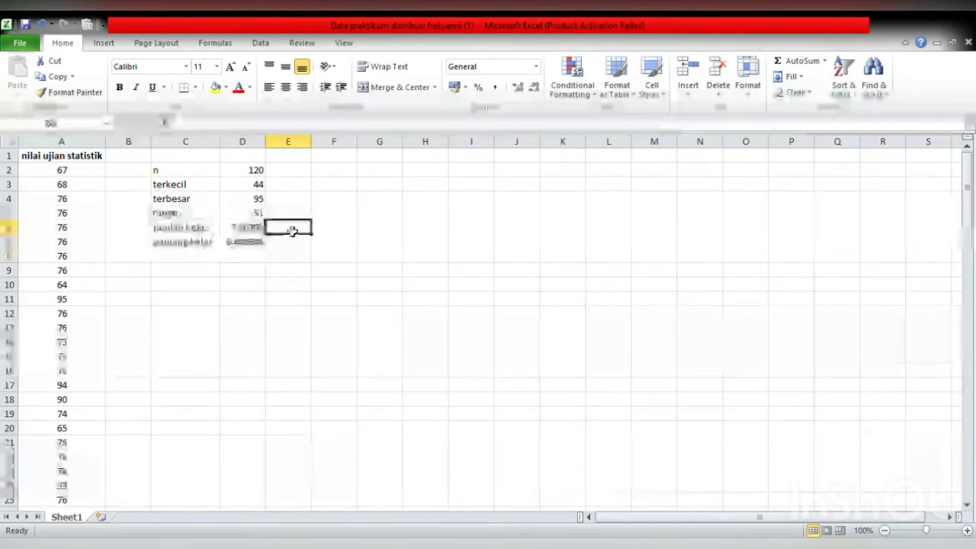
text(8)
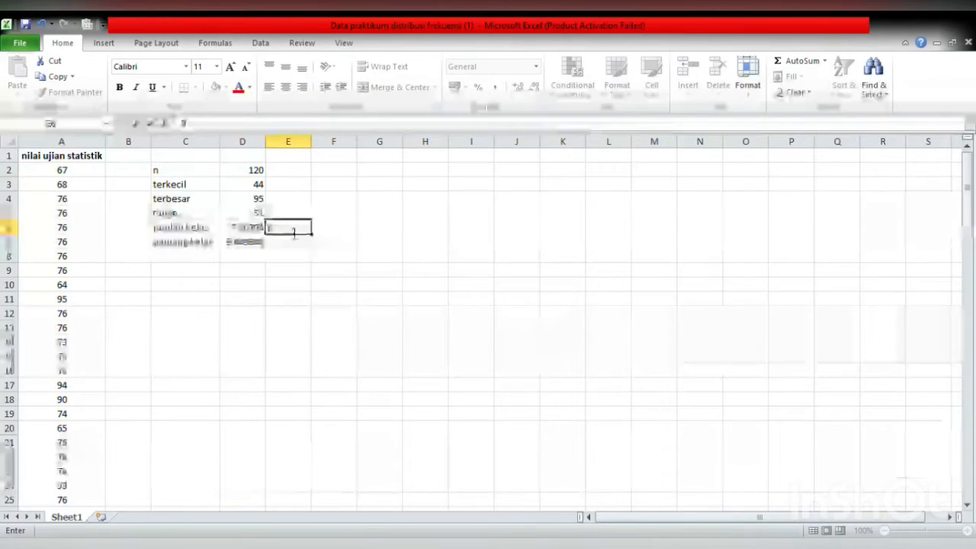
key(Return)
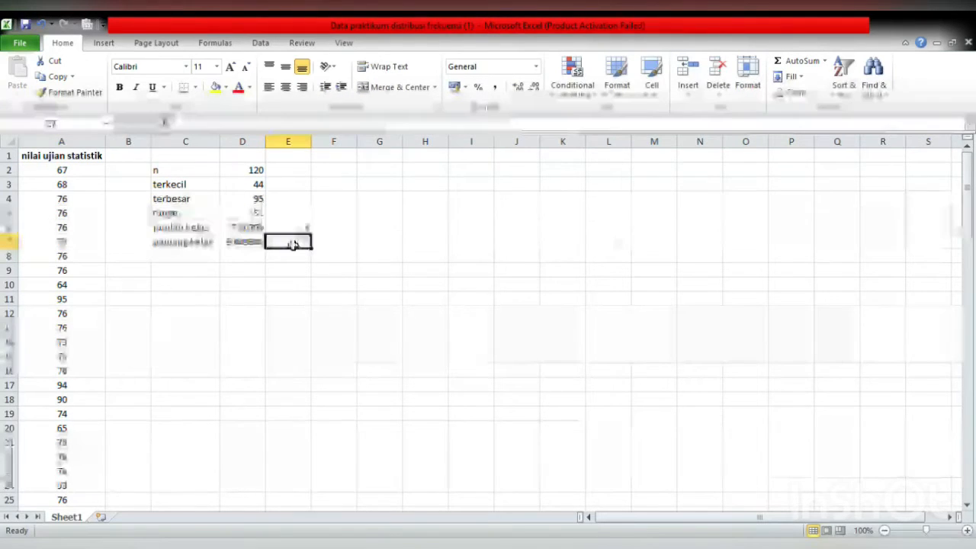
text(7)
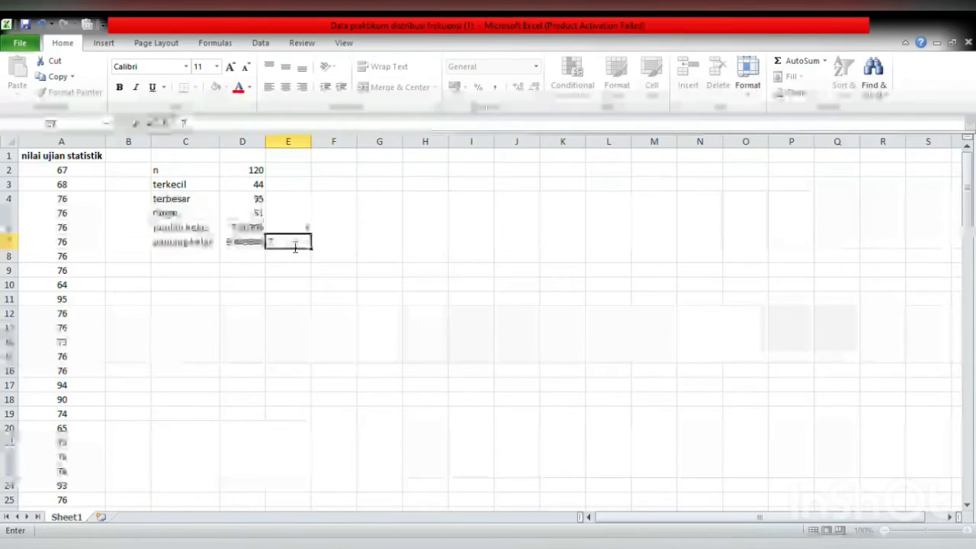
Enter the heading "interval" in G1 and the first class's lower limit, 44, in G2
click(395, 162)
text(in)
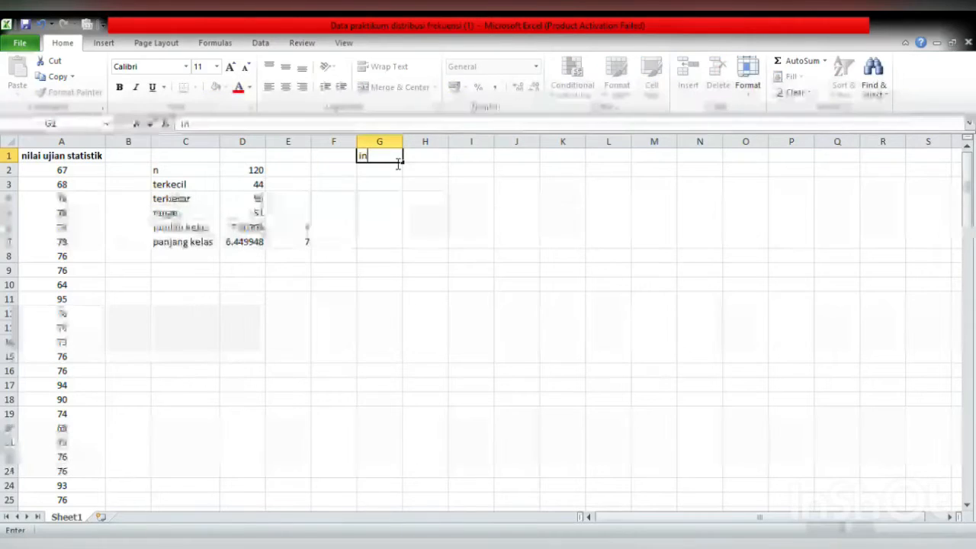
text(terval)
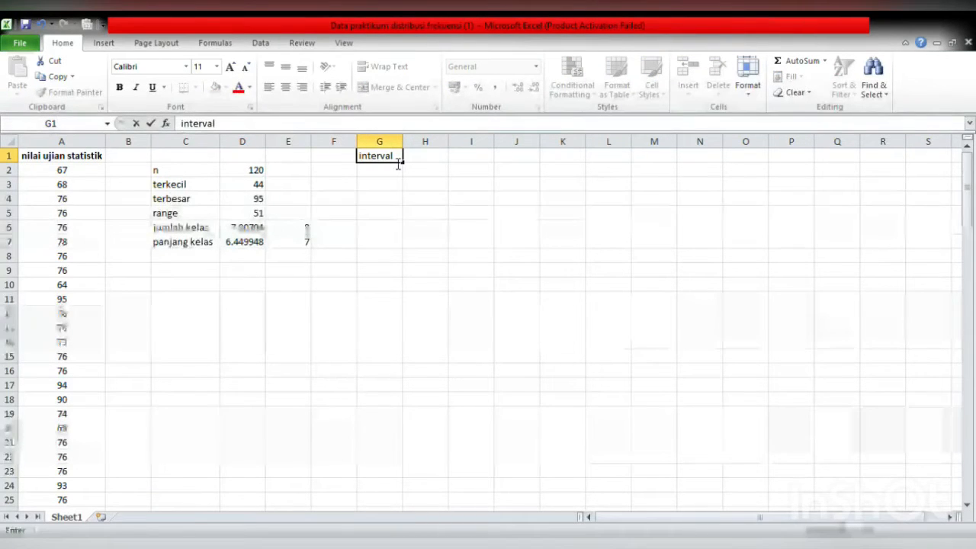
click(384, 174)
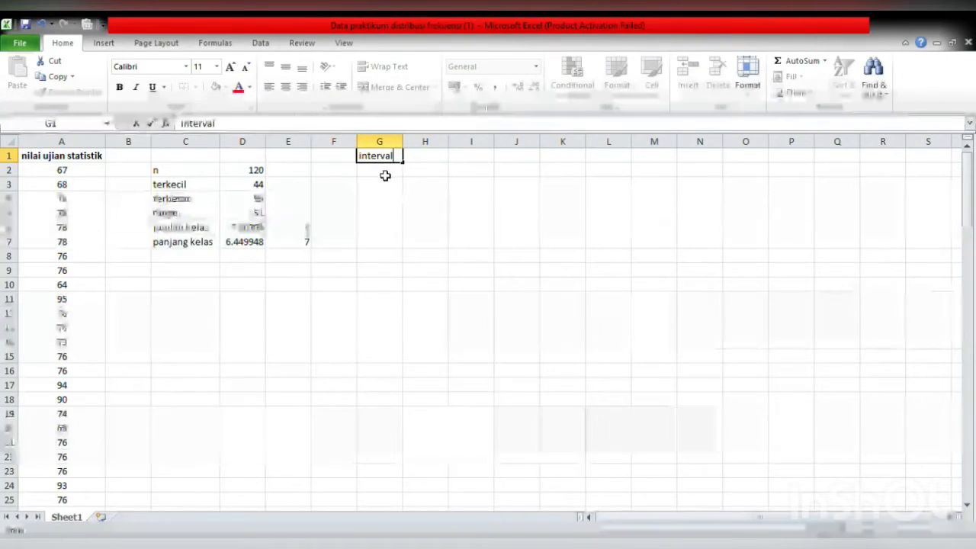
text(44)
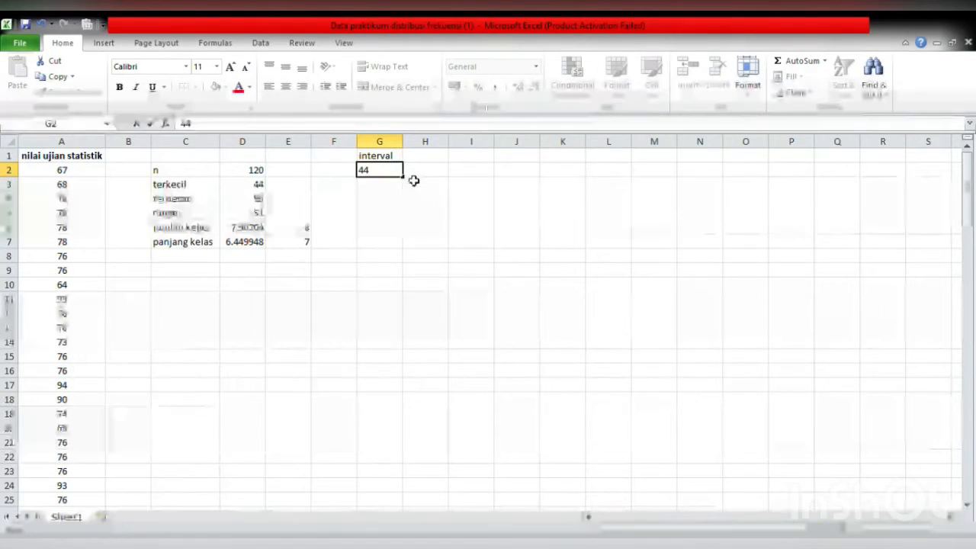
Calculate the first class's upper limit in H2 with the formula =G2+7-1
click(421, 175)
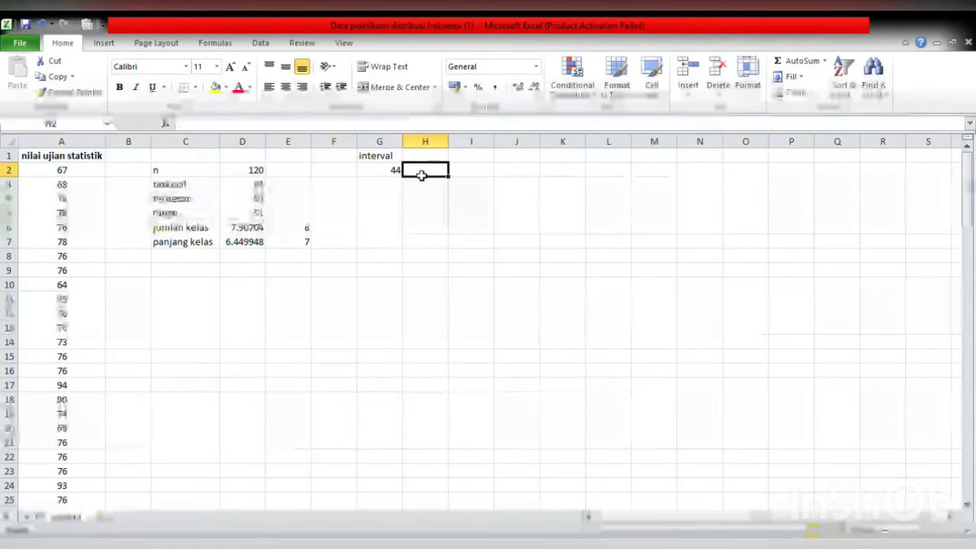
text(=)
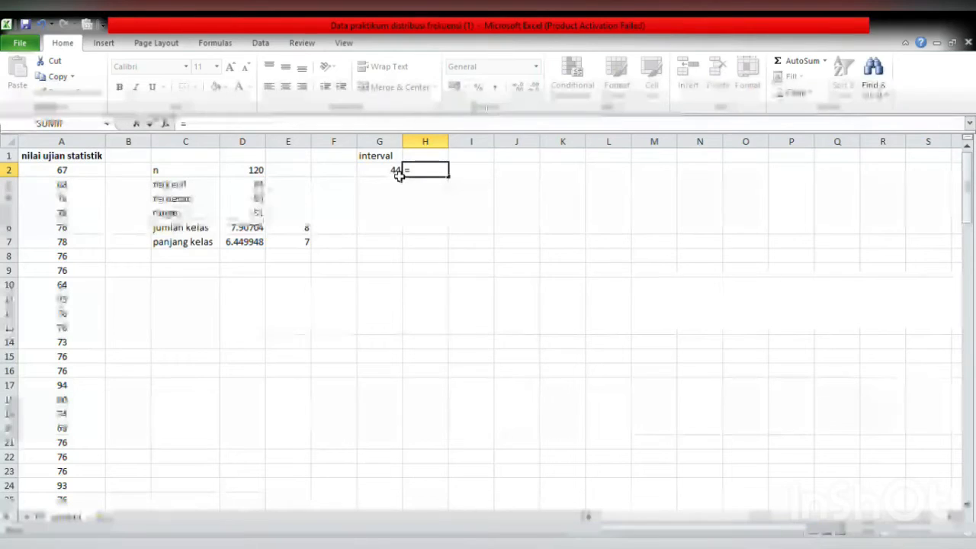
click(396, 172)
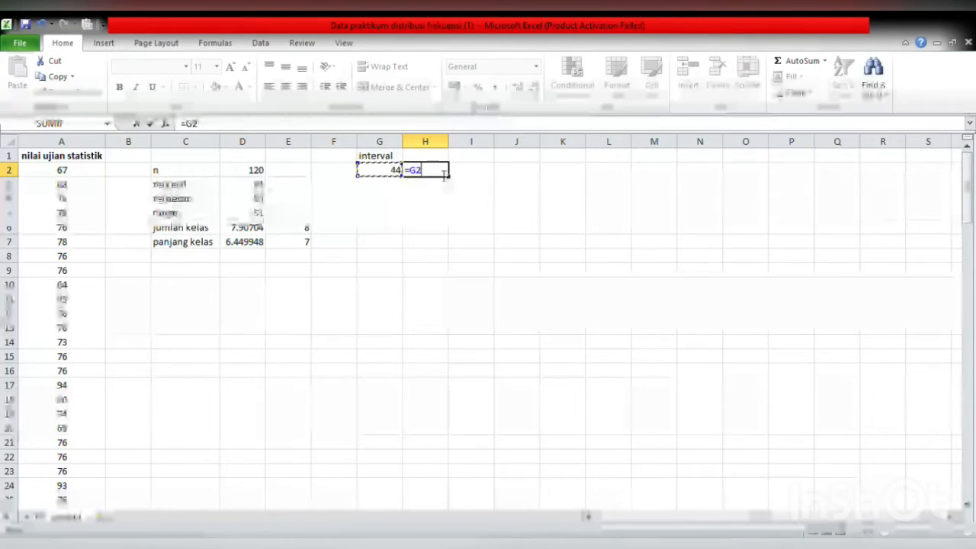
text(+)
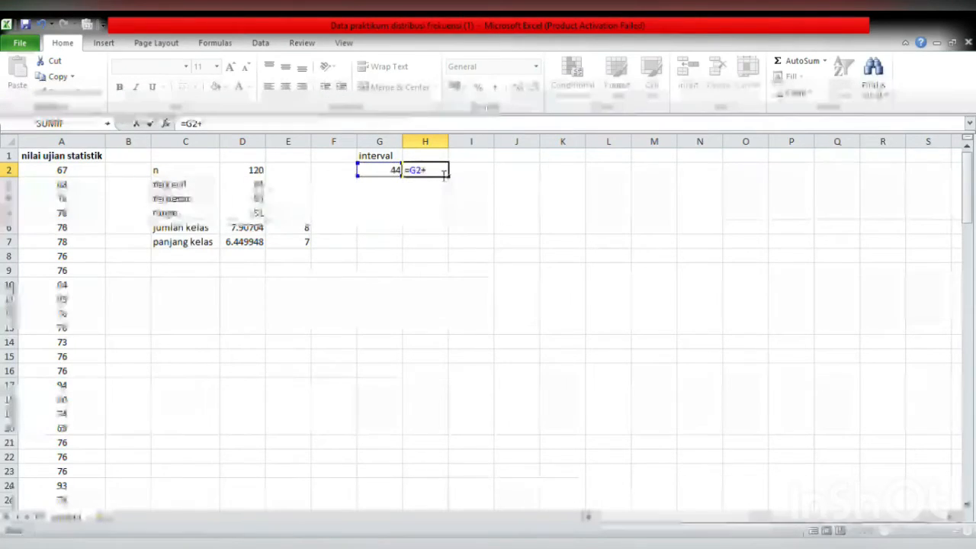
text(7-)
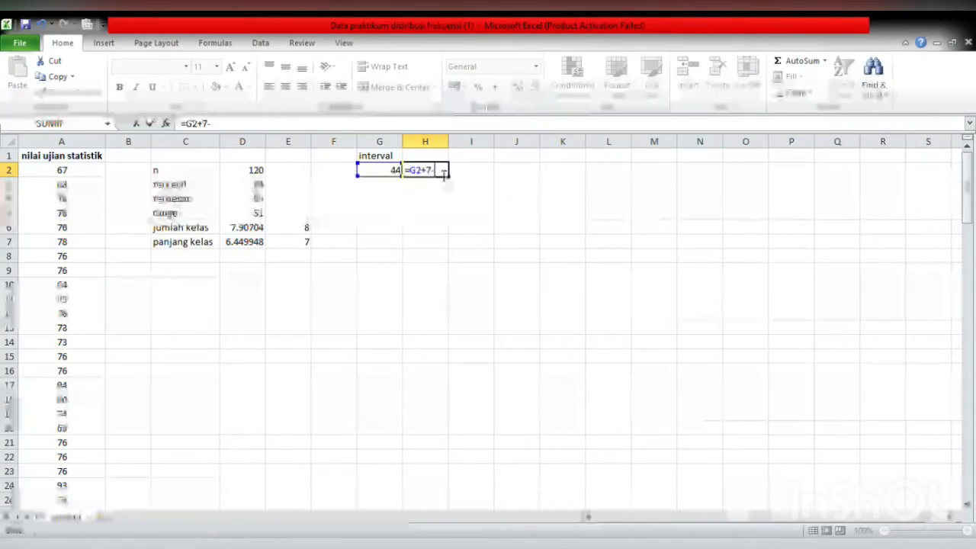
text(1)
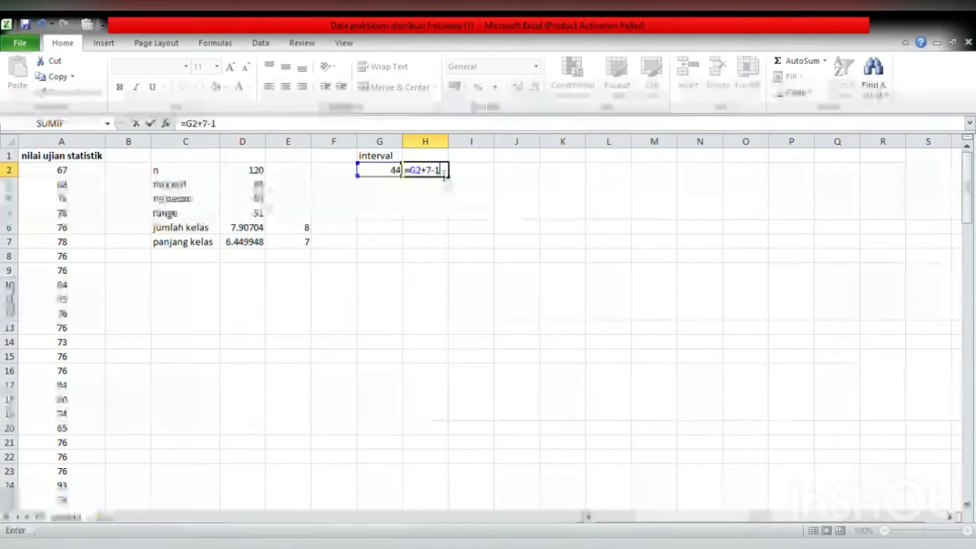
key(Return)
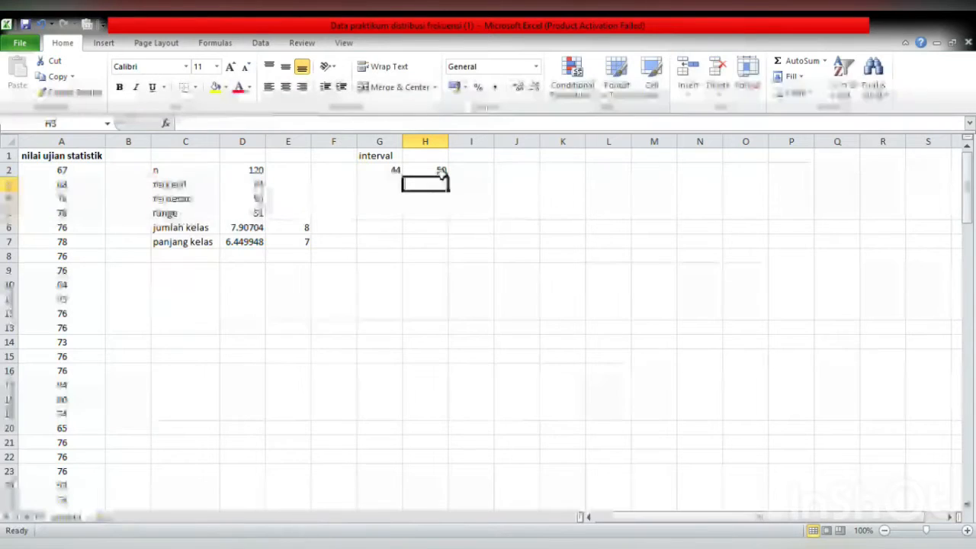
Calculate the second class's lower limit in G3 with the formula =H2+1
click(379, 189)
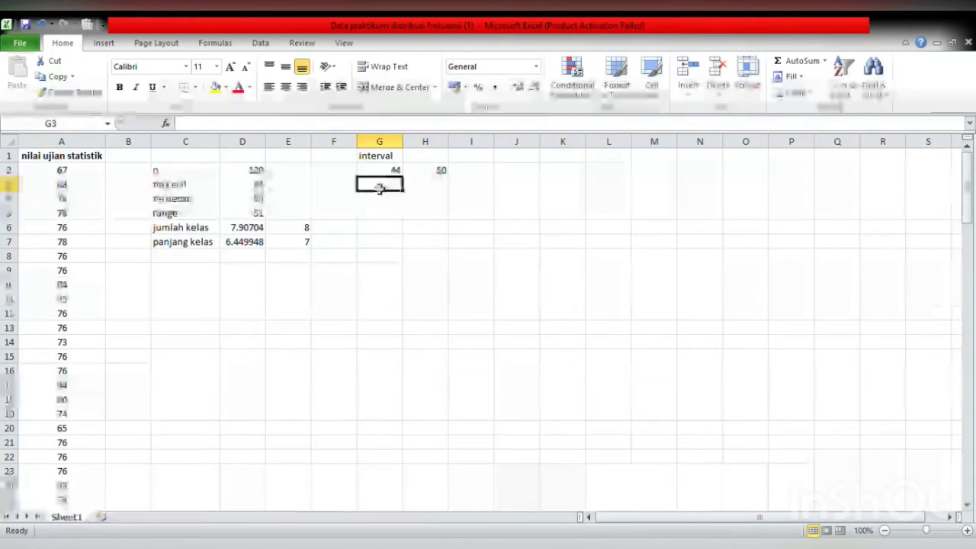
text(=)
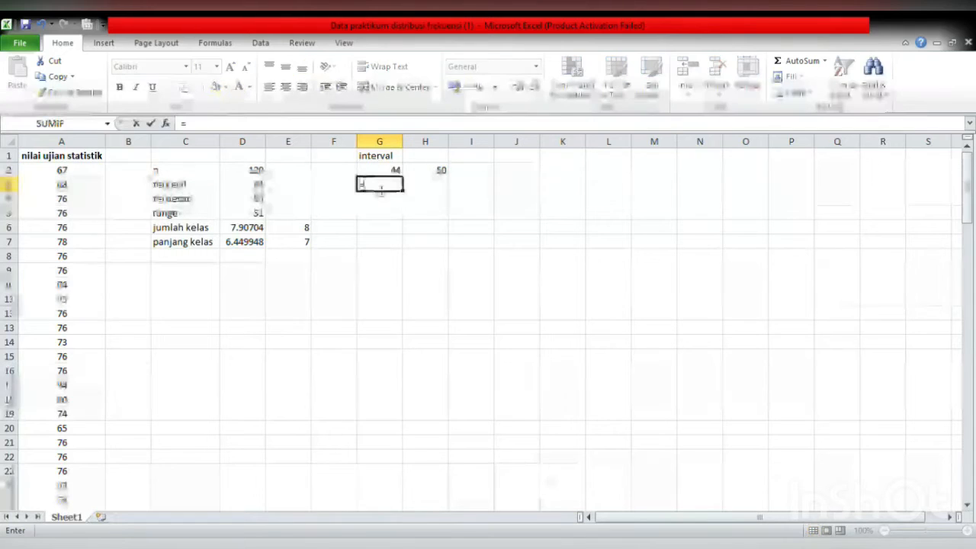
click(429, 174)
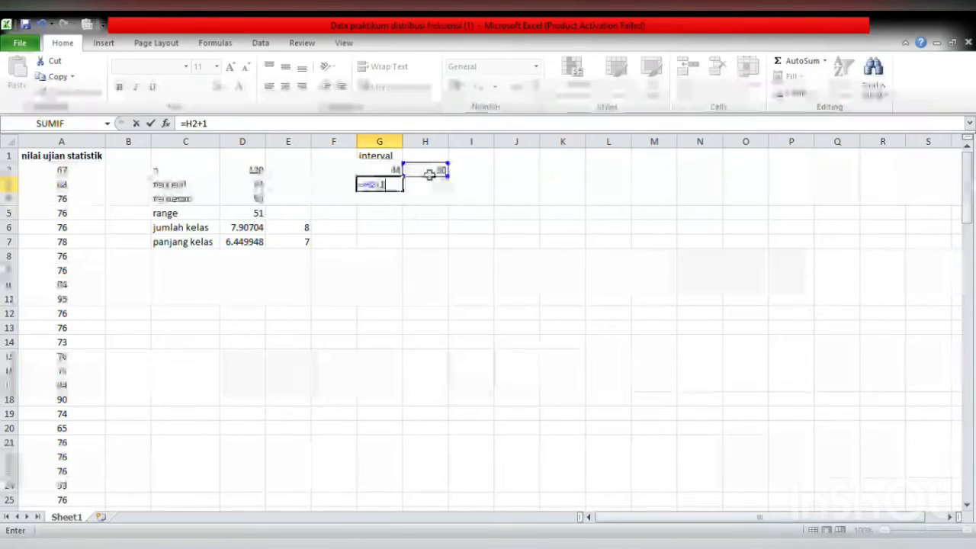
key(Return)
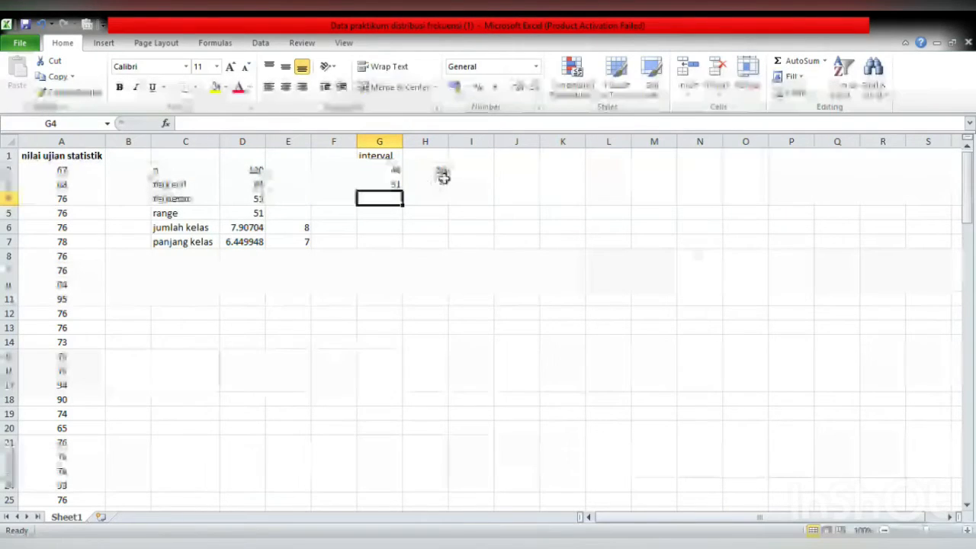
Fill the upper-limit formula from H2 down to H9 and the lower-limit formula from G3 down to G9
click(443, 175)
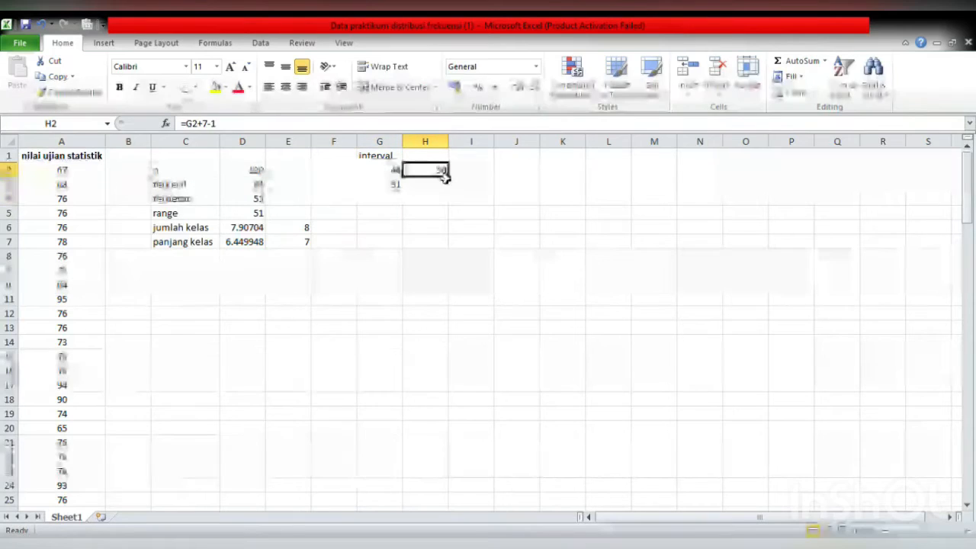
drag(450, 182, 451, 277)
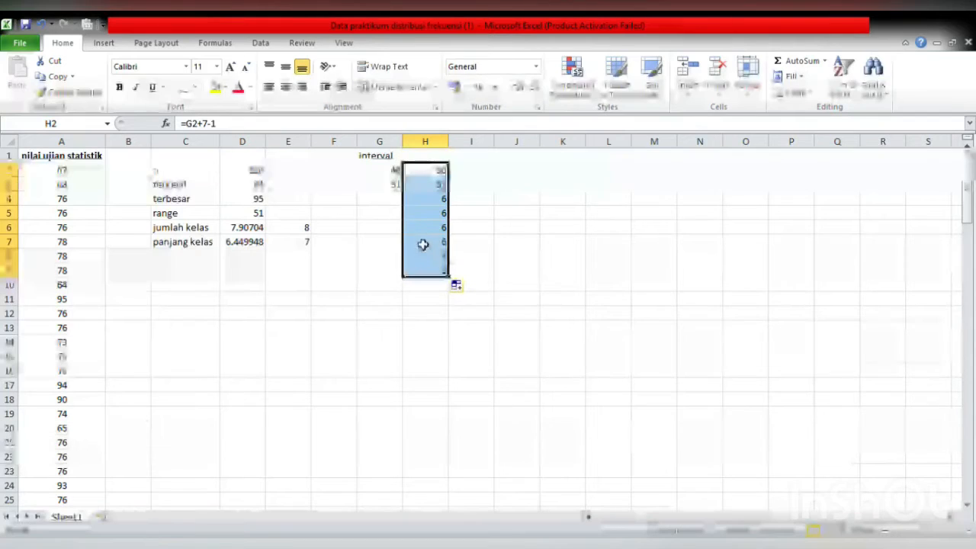
click(391, 186)
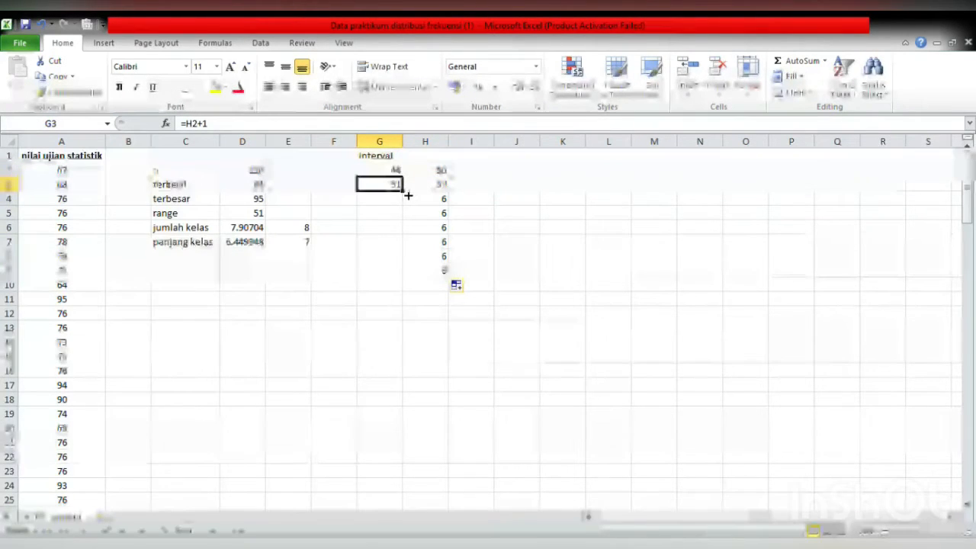
drag(407, 253, 408, 282)
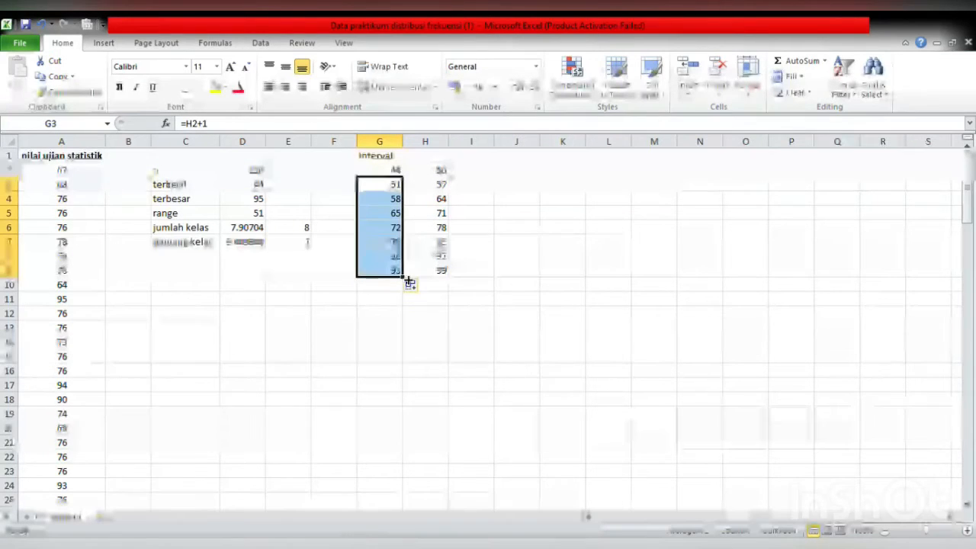
Enter the heading "interval" in J1 for the combined class labels
click(476, 157)
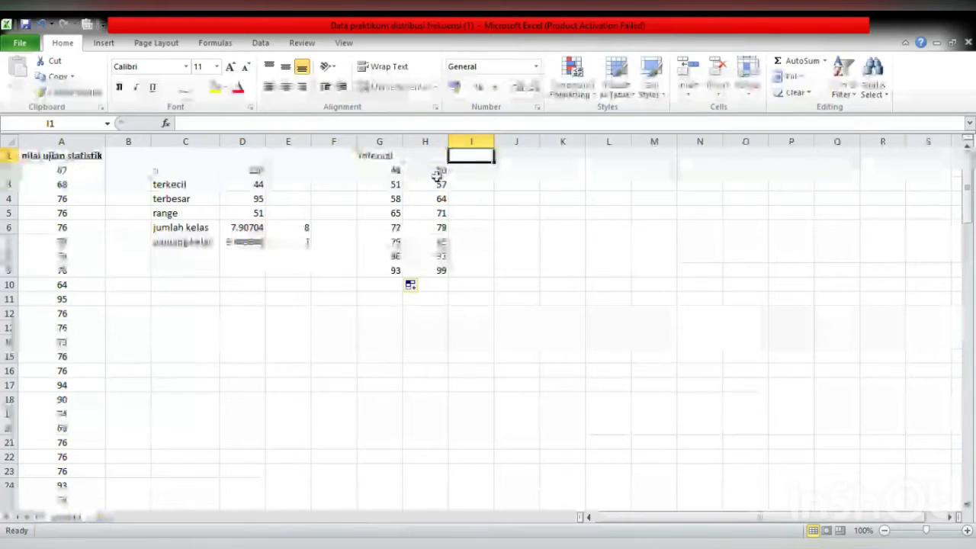
click(521, 156)
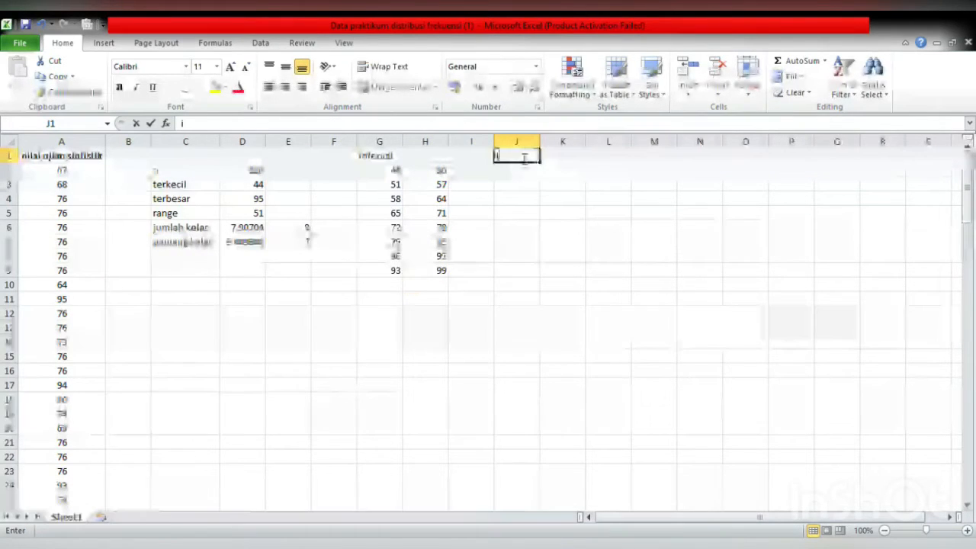
text(interval)
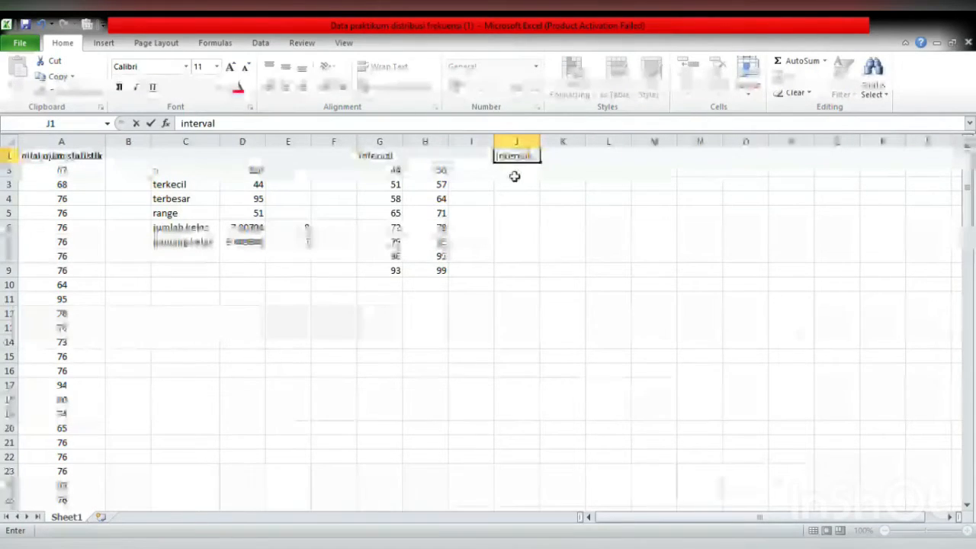
key(Return)
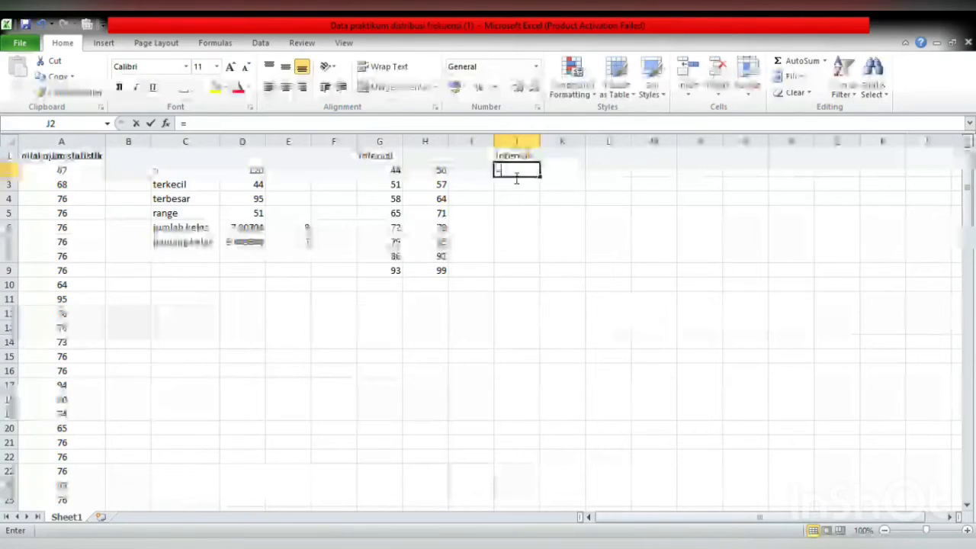
Join the first class's limits into one label in J2 with the formula =CONCATENATE(G2;"-";H2)
text(=c)
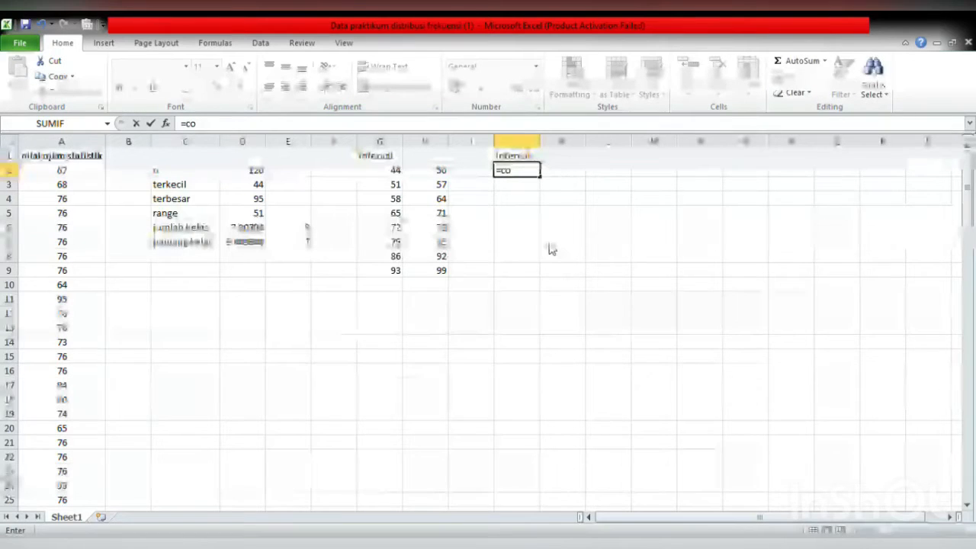
text(o)
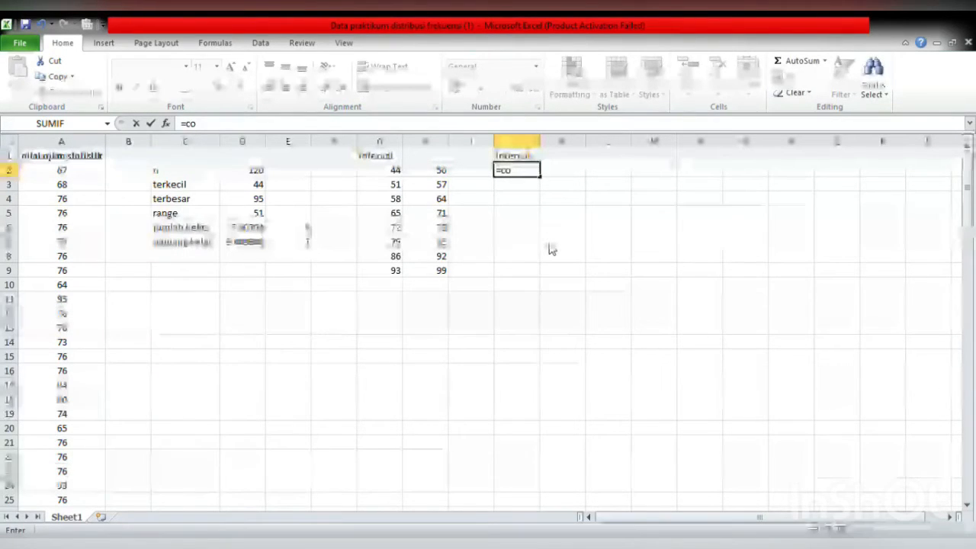
key(Tab)
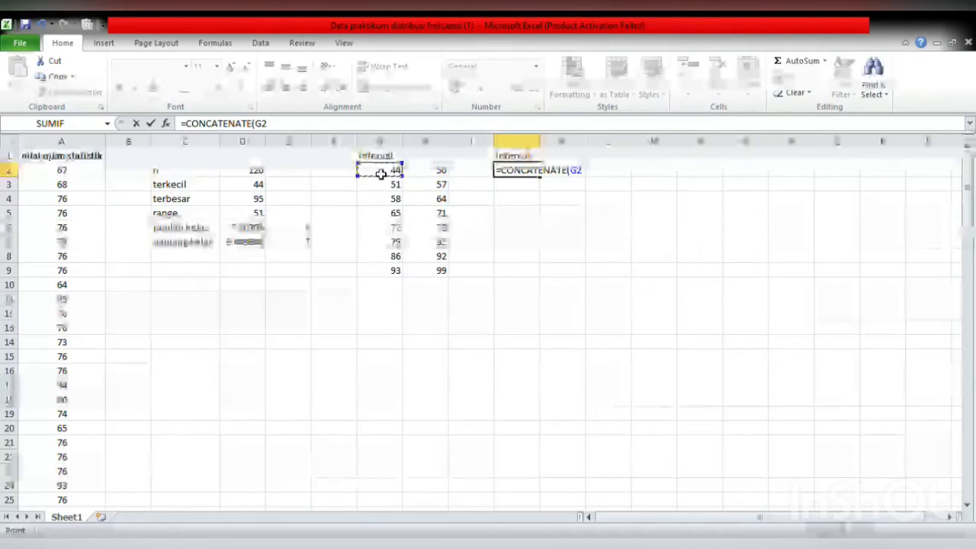
text(;)
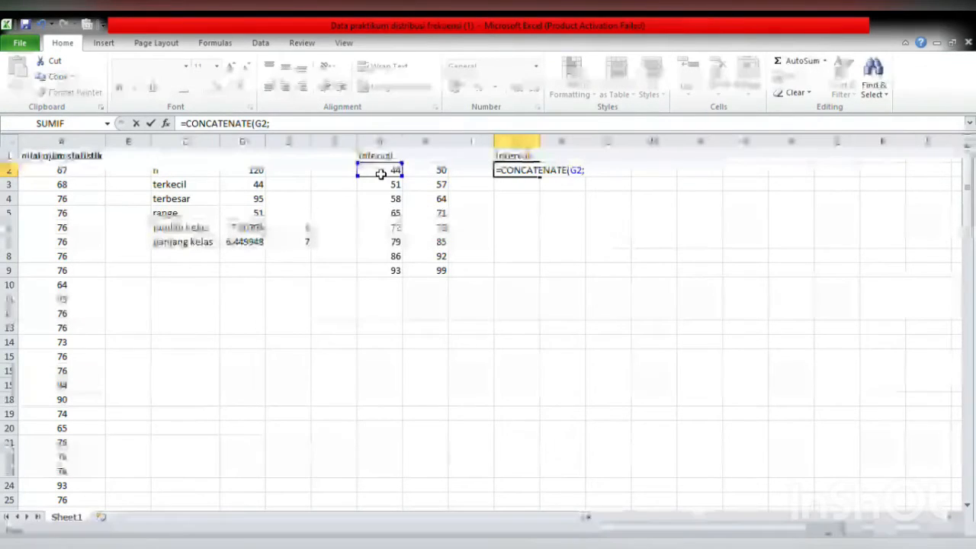
text("-";)
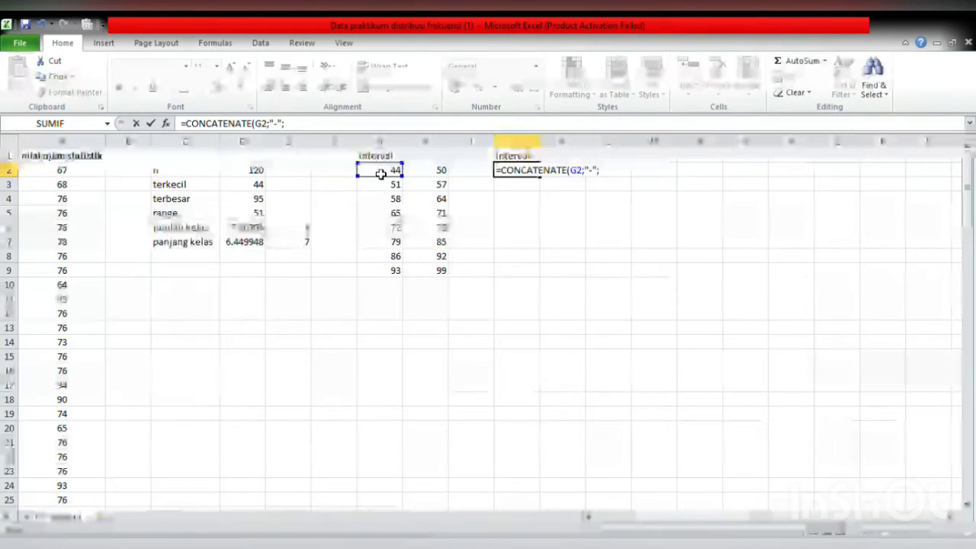
click(440, 176)
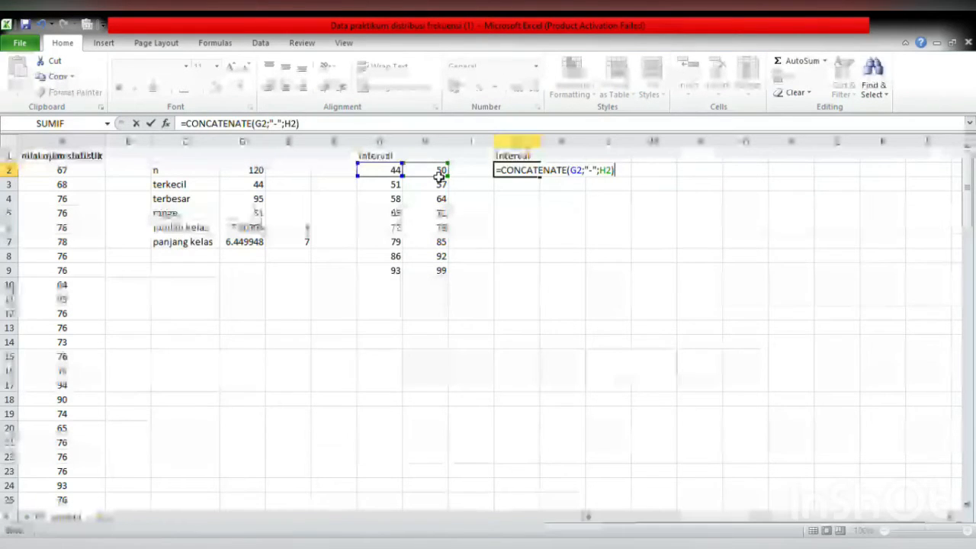
key(Return)
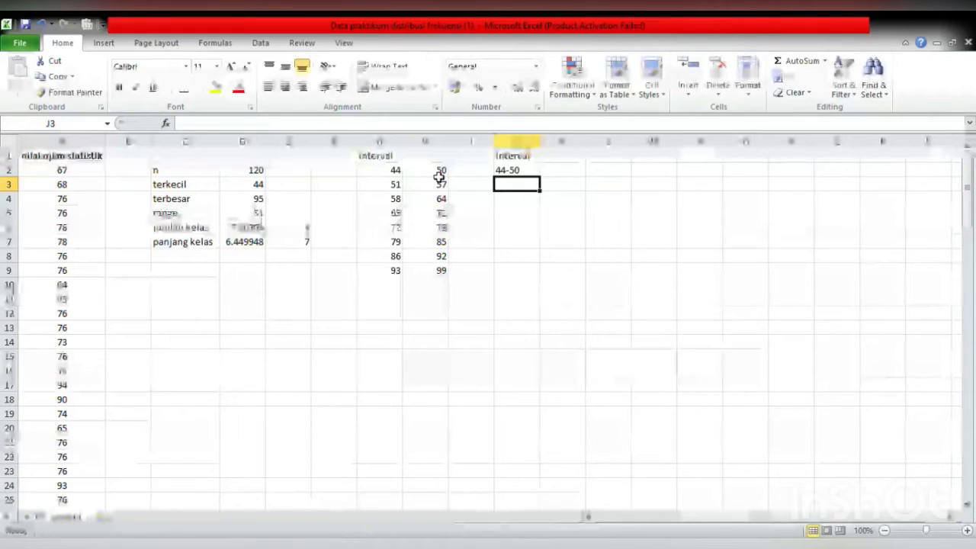
Fill the class label formula from J2 down to J9
click(529, 174)
drag(546, 179, 537, 224)
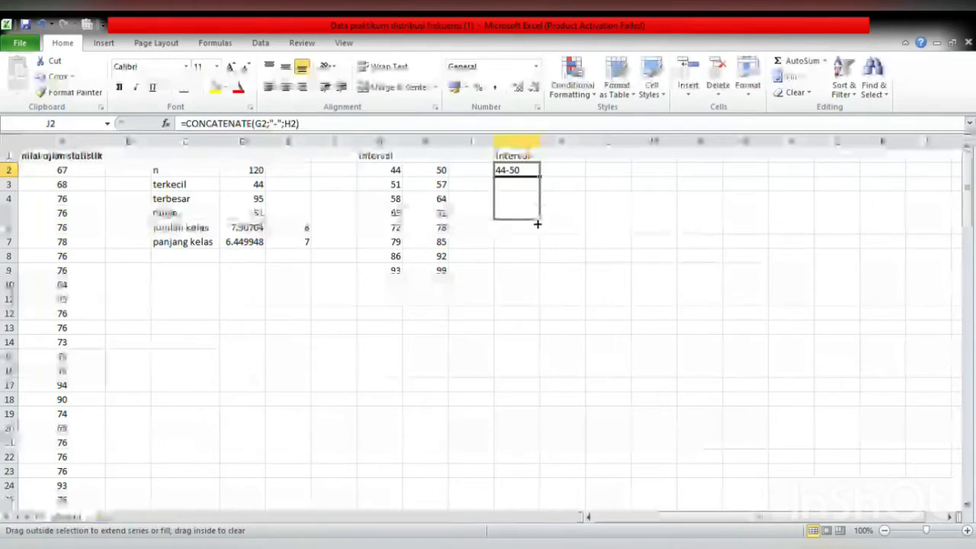
drag(534, 281, 538, 282)
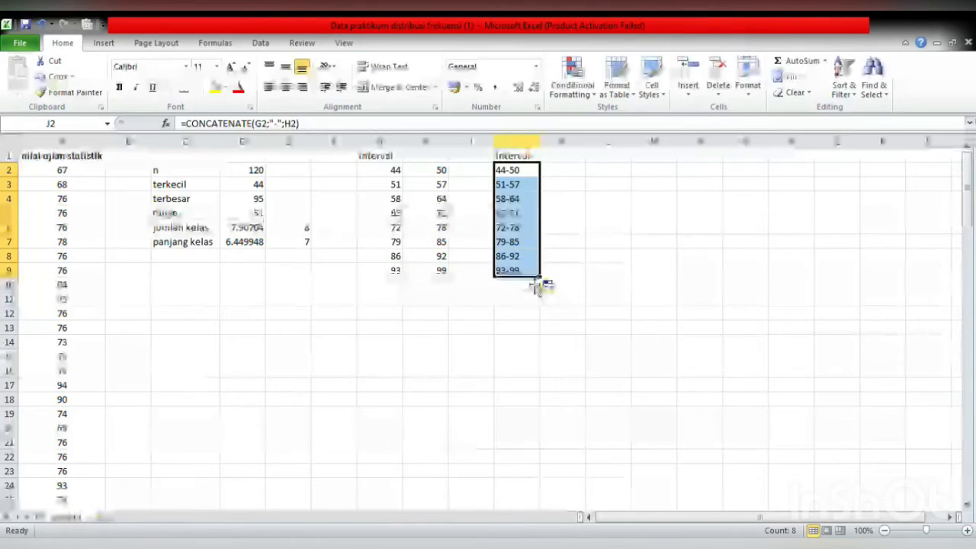
Enter the heading "frekuensi" in K1 beside the class labels
click(564, 161)
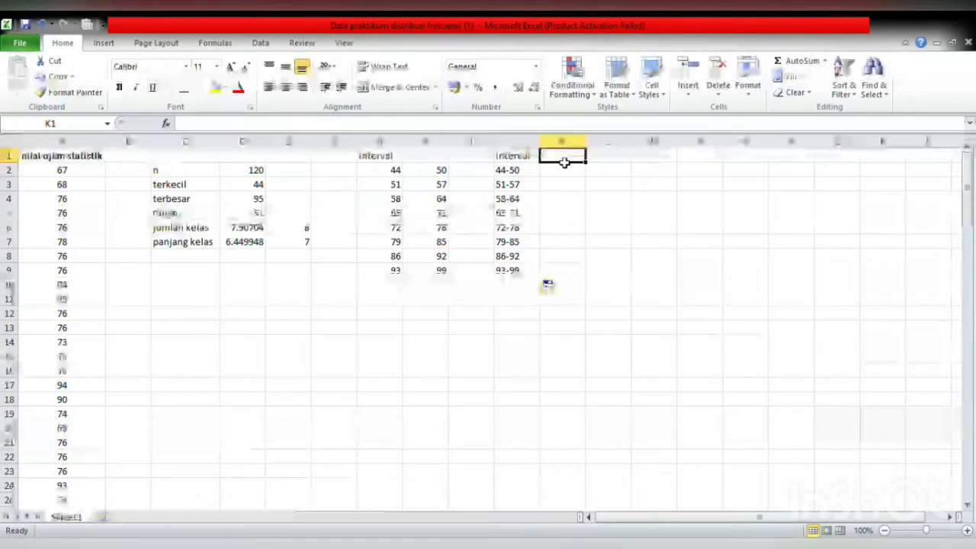
text(fre)
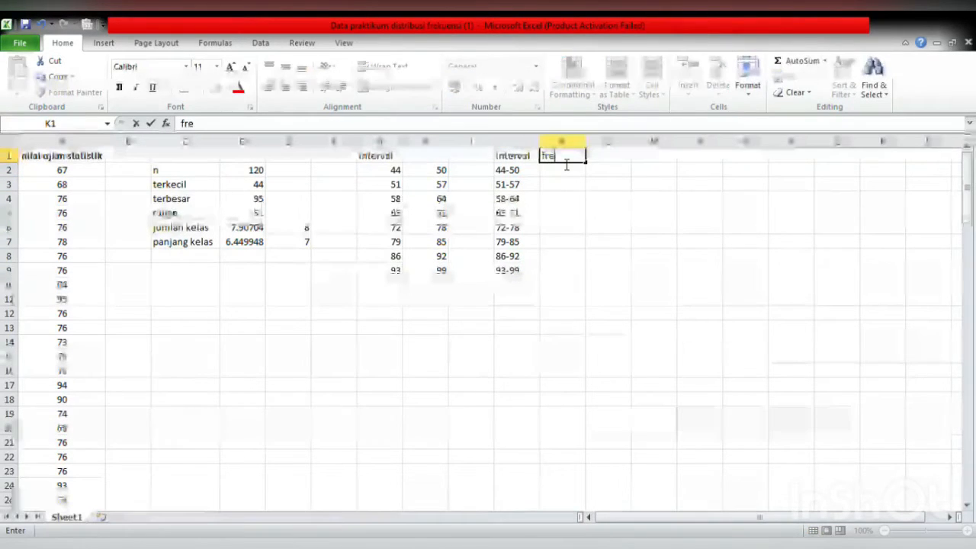
text(kuensi)
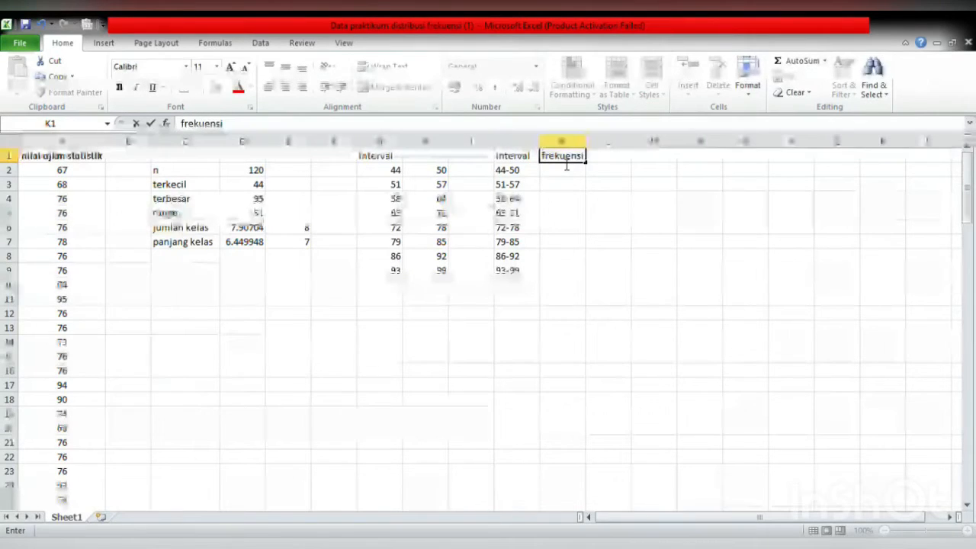
click(597, 187)
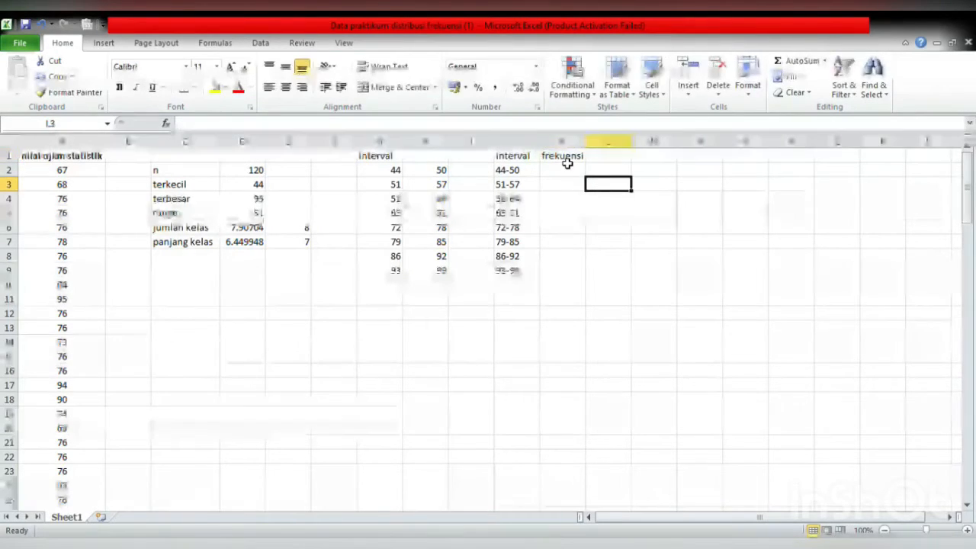
Calculate the class frequencies in K2:K9 with the array formula =FREQUENCY(A2:A121;H2:H9)
click(565, 174)
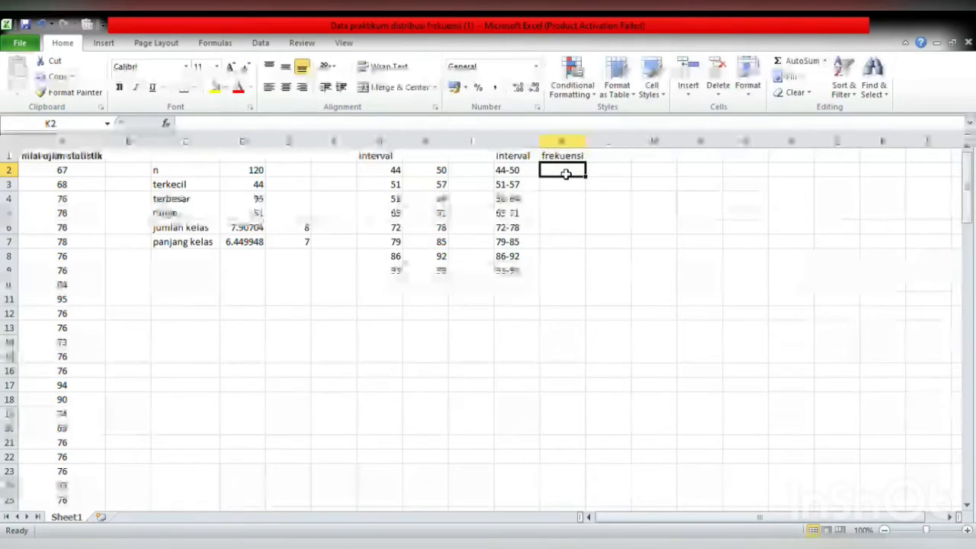
drag(566, 178, 564, 270)
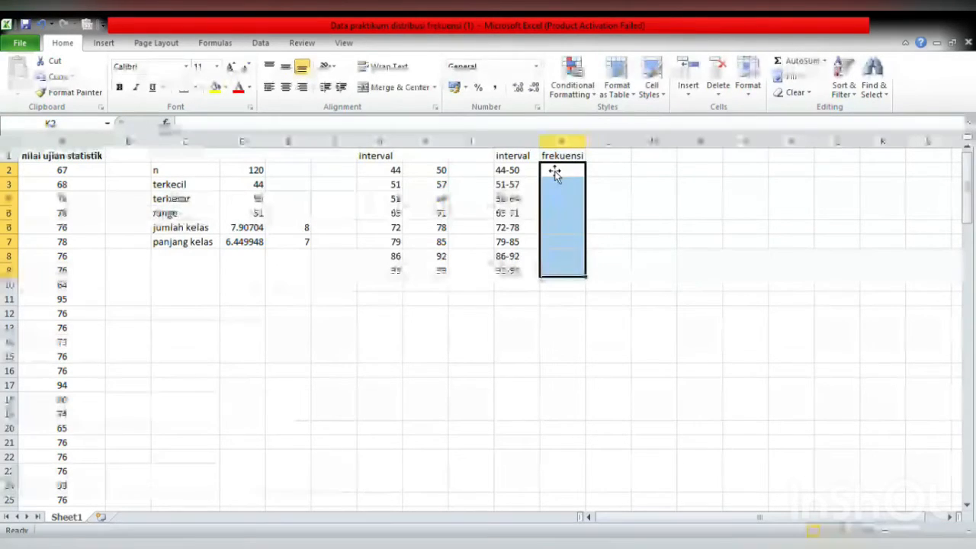
text(=fre)
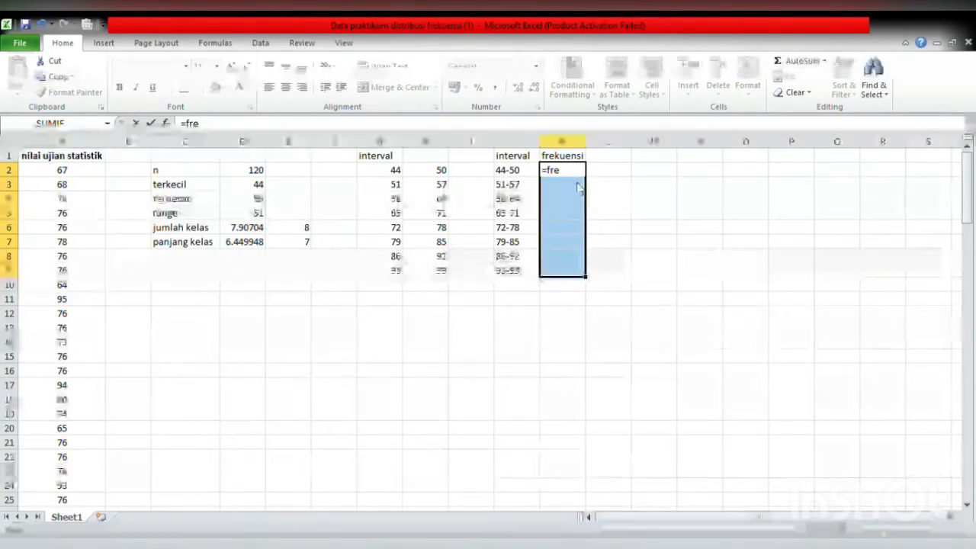
key(Tab)
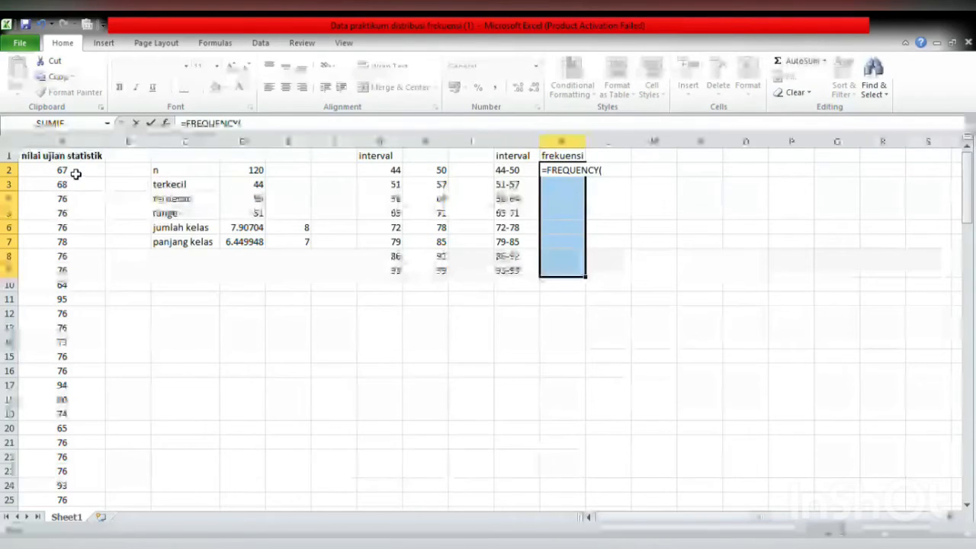
drag(77, 174, 96, 484)
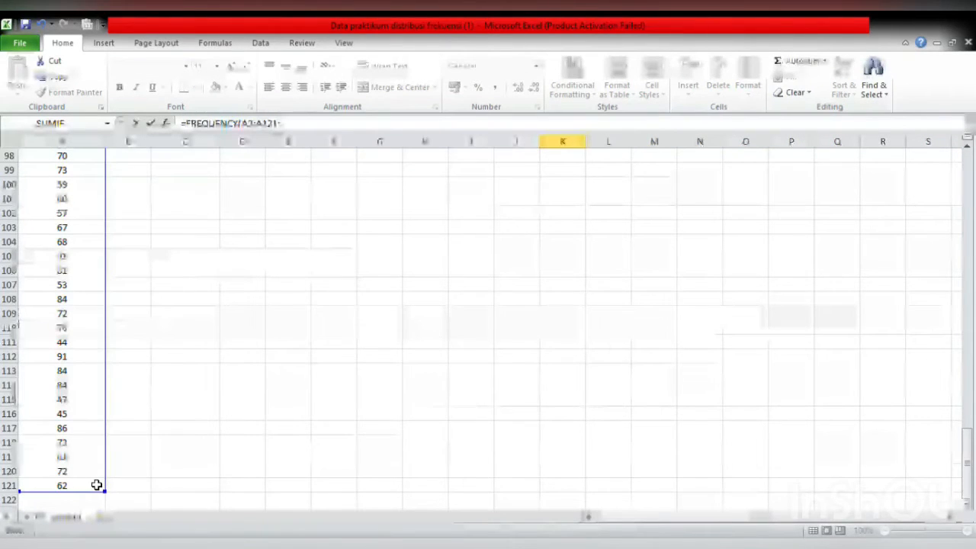
text(;)
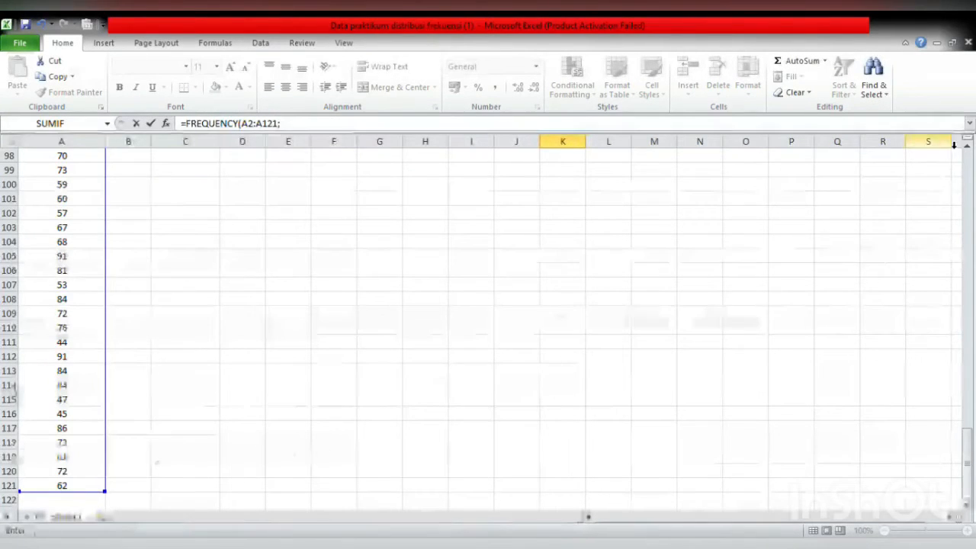
drag(966, 147, 970, 147)
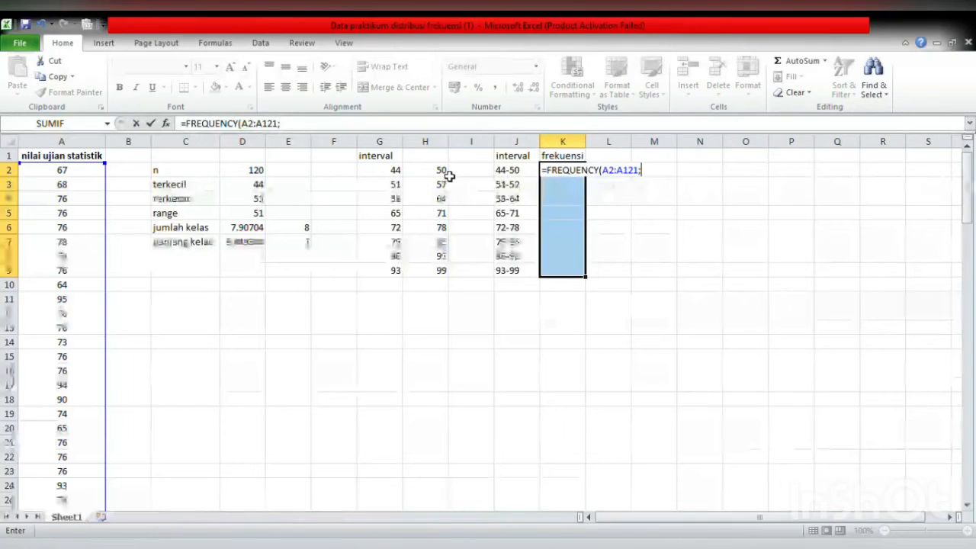
drag(450, 176, 436, 276)
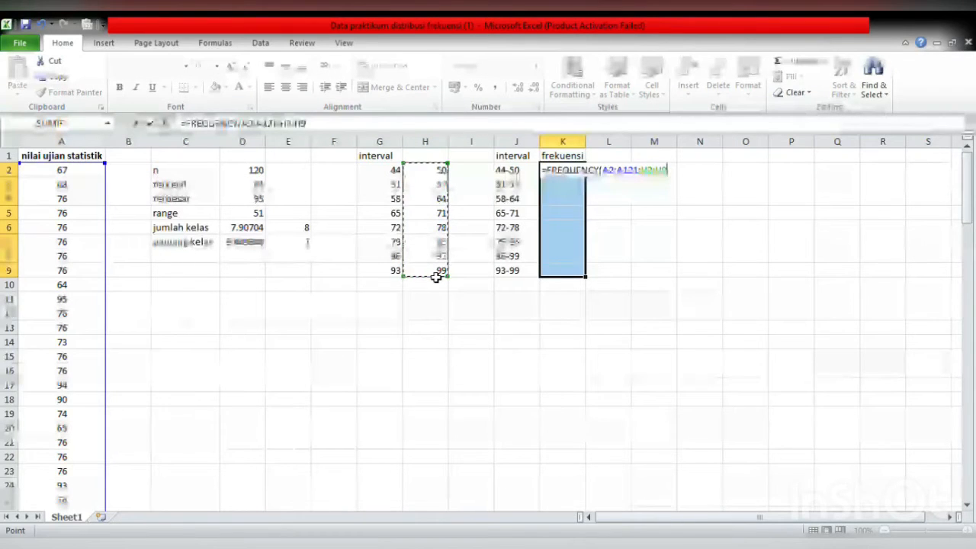
text())
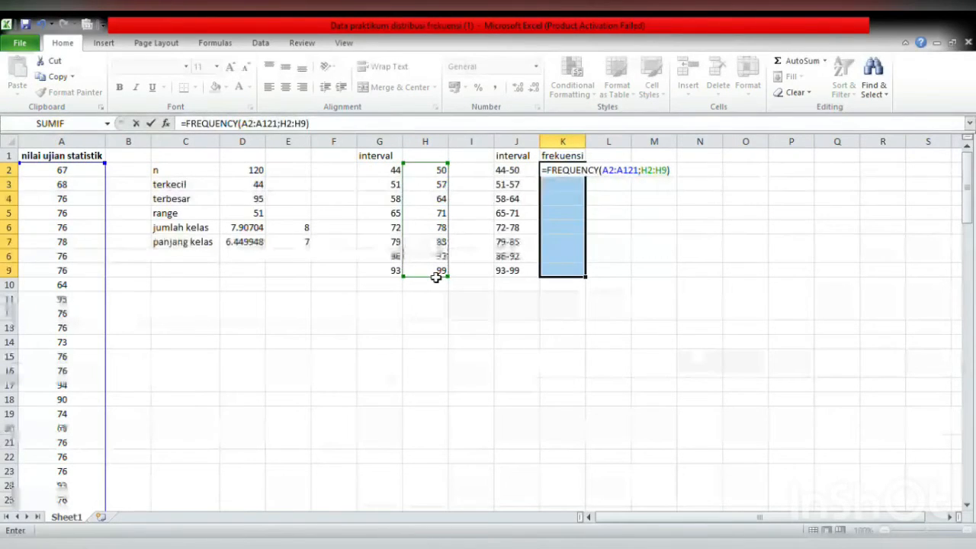
key(ctrl+shift+Return)
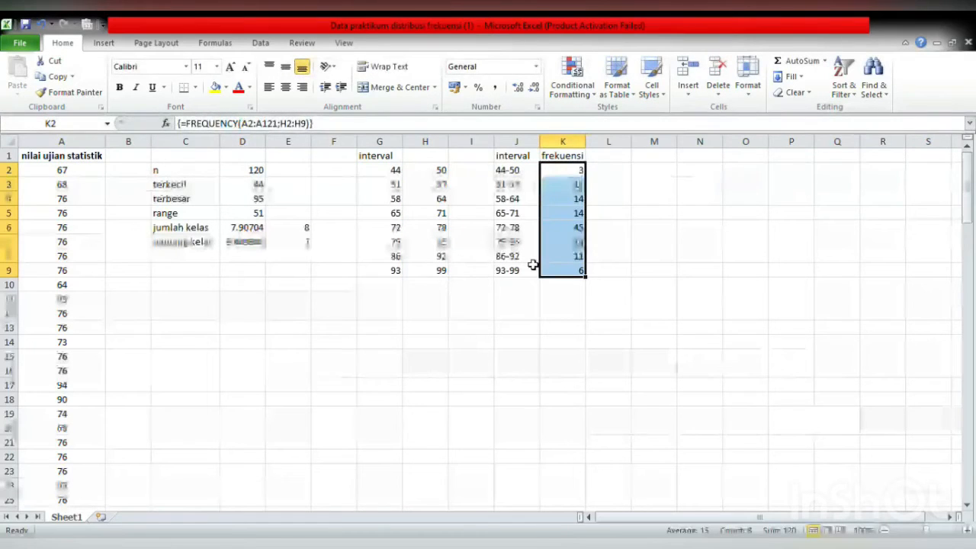
Enter the heading "frekuensi relatif" in L1 and widen column L to fit it
click(611, 160)
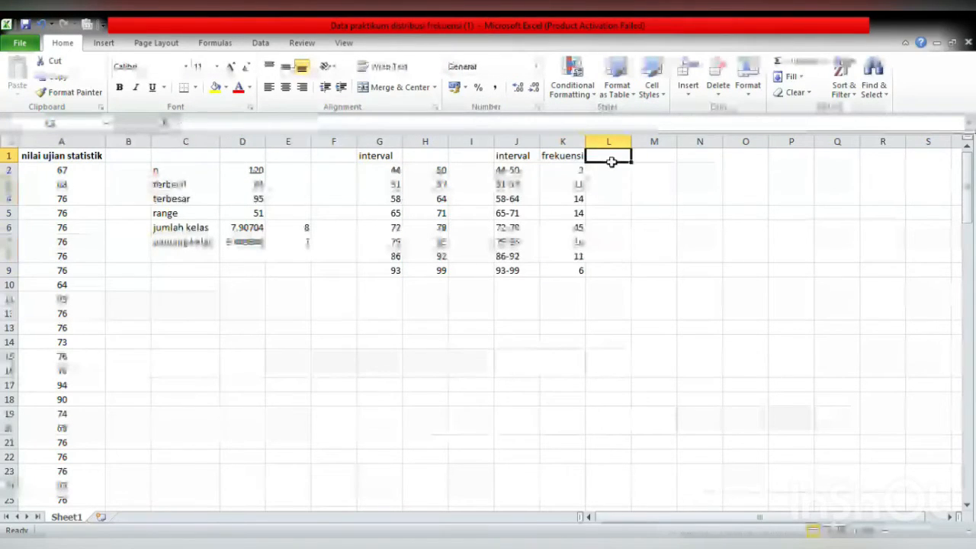
text(f)
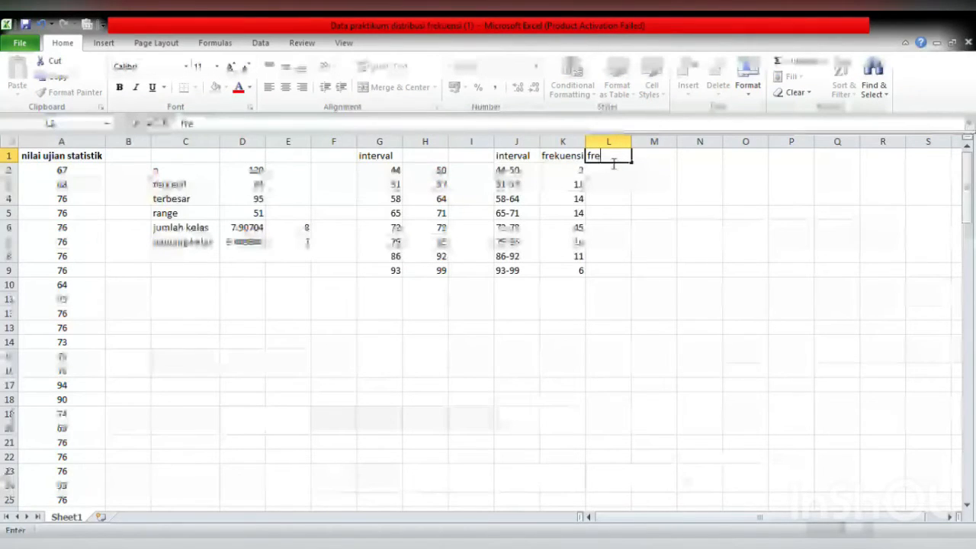
text(re)
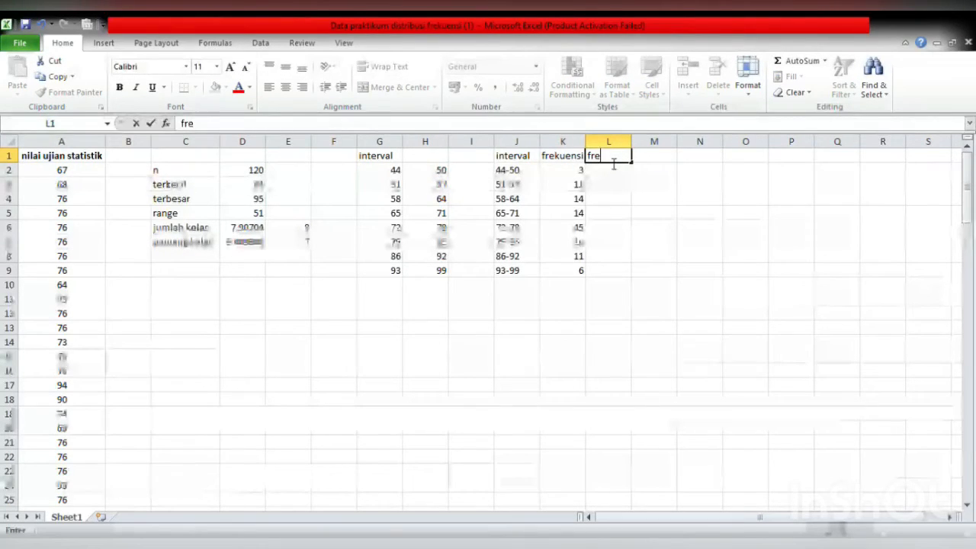
text(kuen)
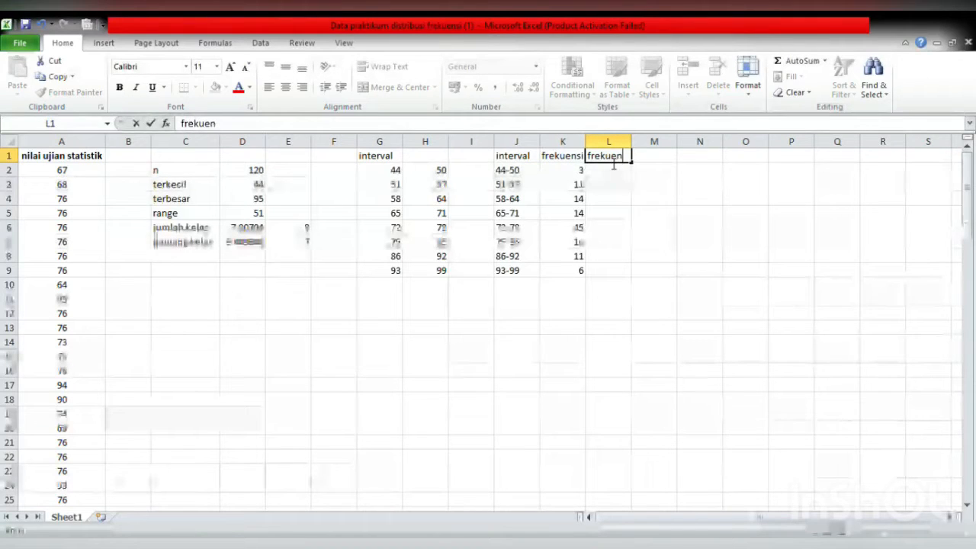
text(si)
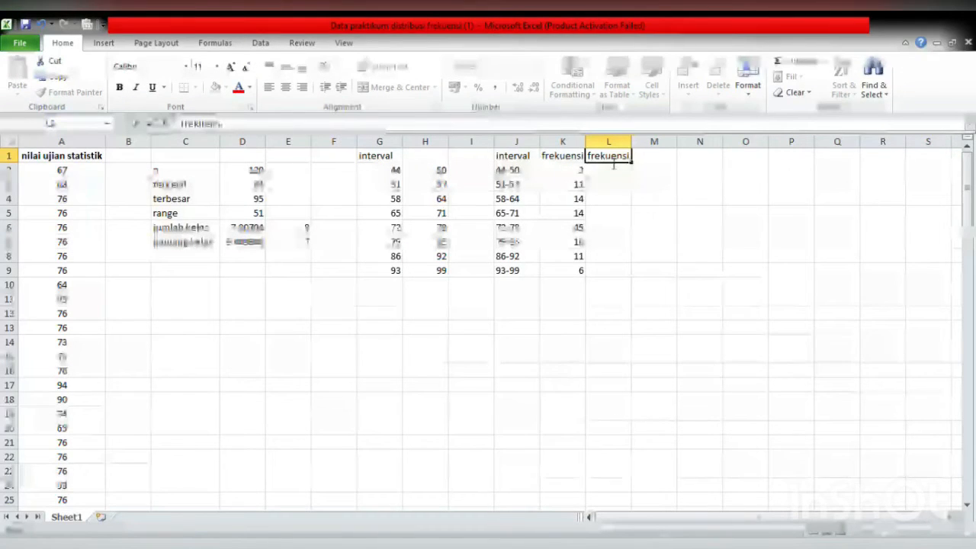
text( rel)
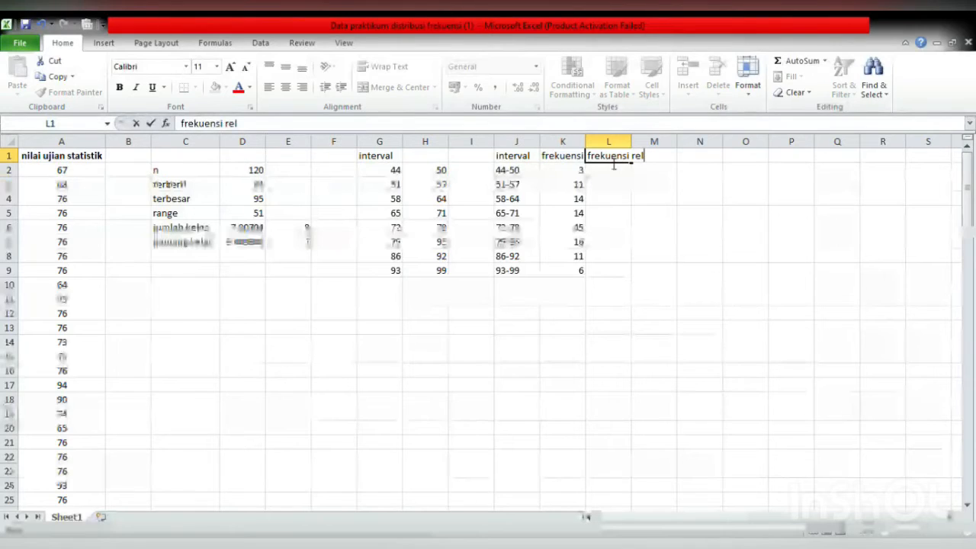
text(atif)
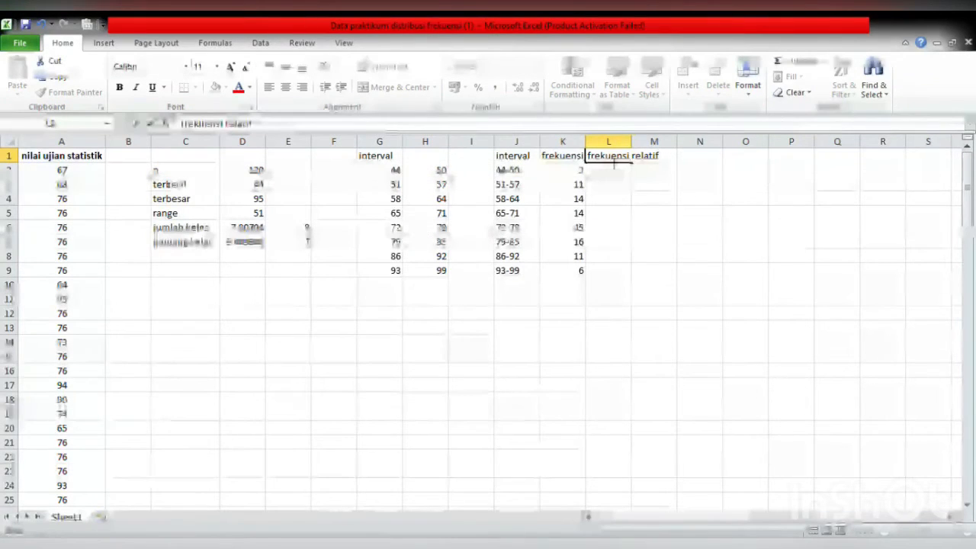
click(649, 186)
drag(639, 150, 669, 149)
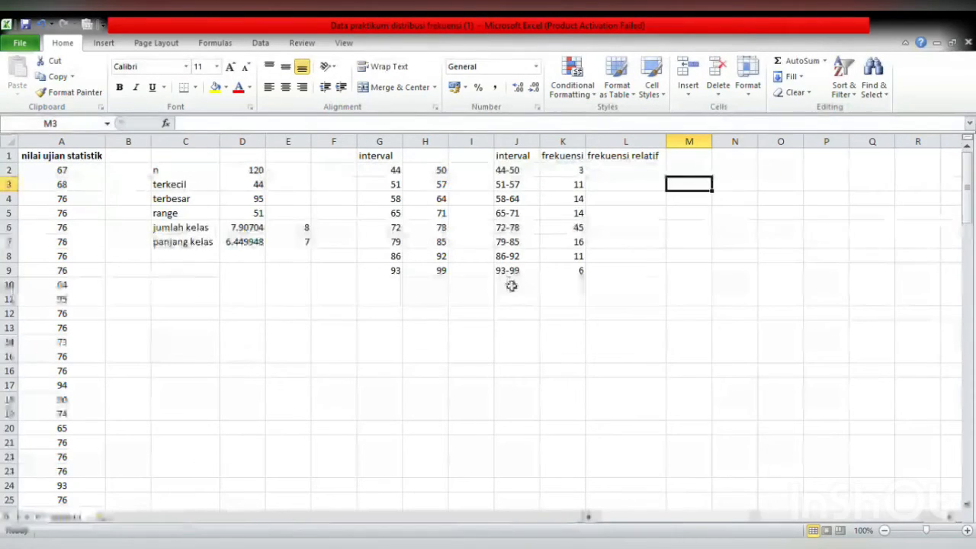
Label J10 "jumlah" and total the class frequencies in K10 with the formula =SUM(K2:K9)
click(511, 285)
text(juml)
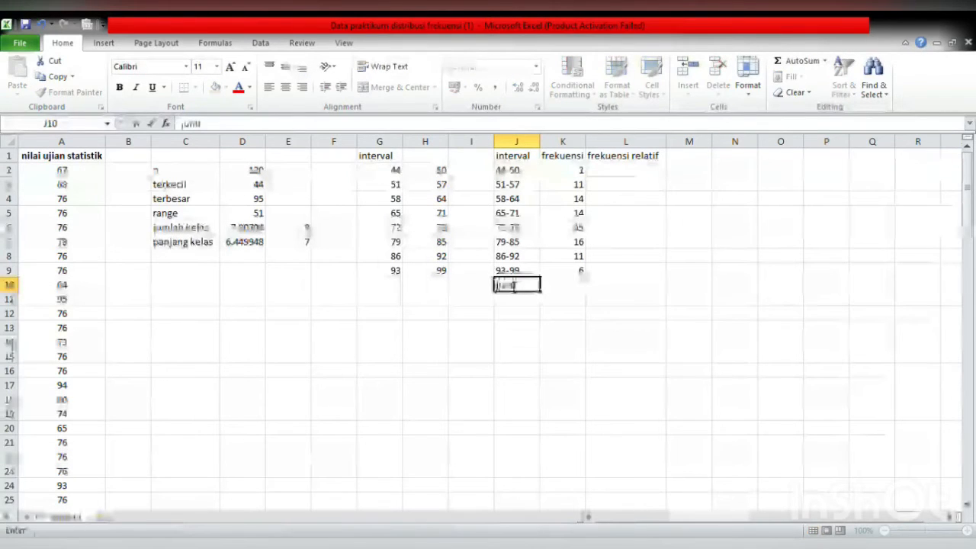
text(ah)
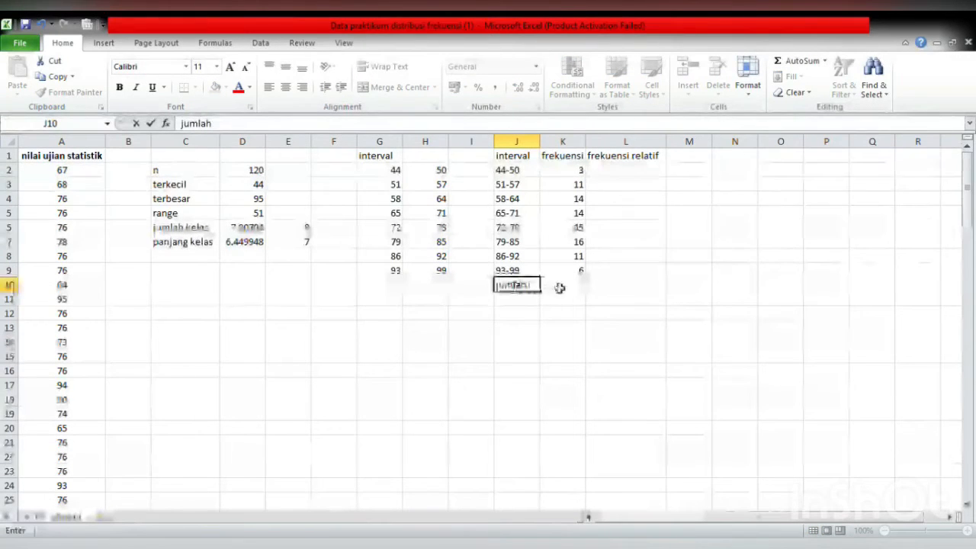
click(558, 288)
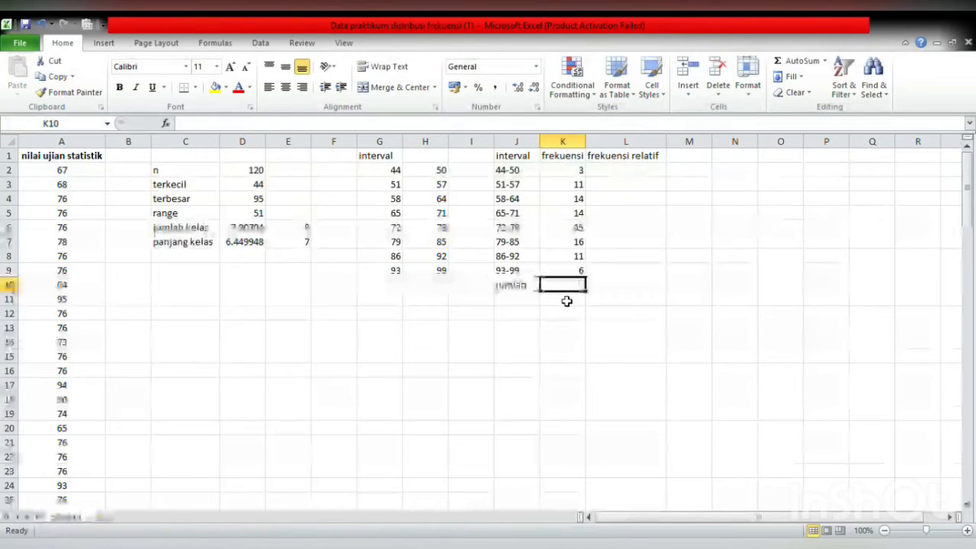
text(=s)
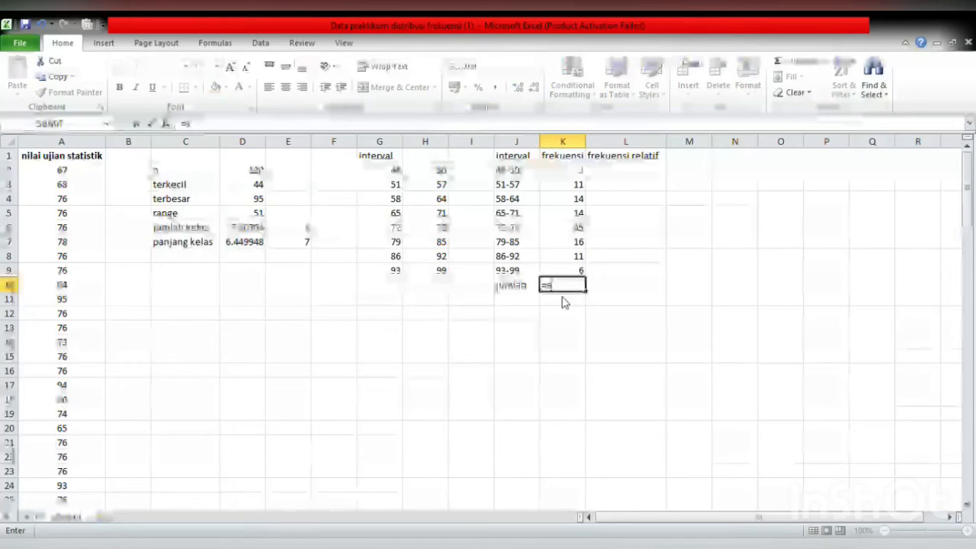
text(um)
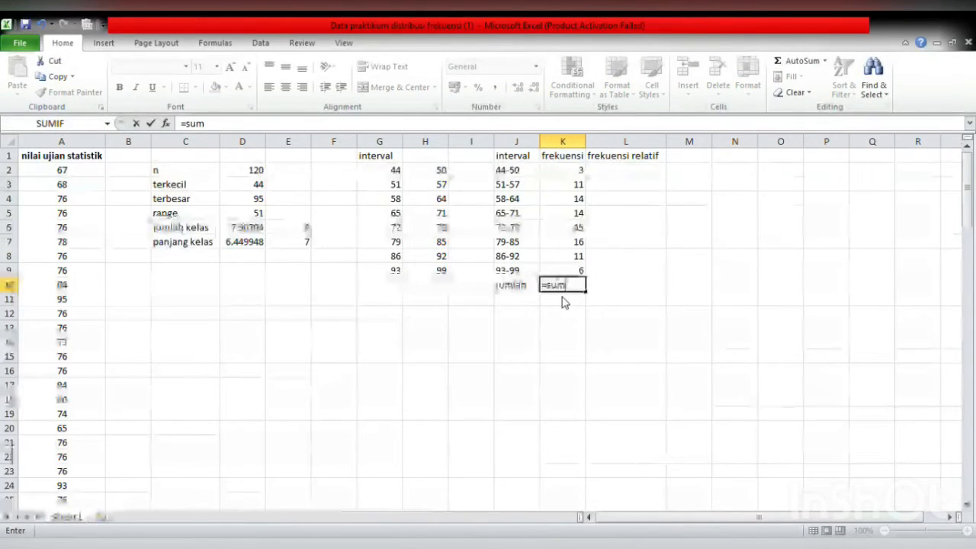
key(Tab)
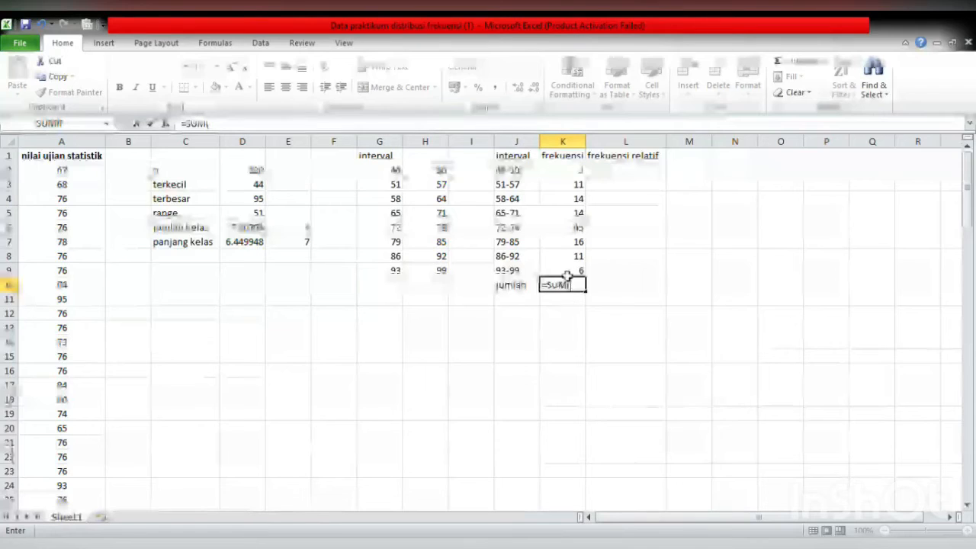
drag(570, 176, 570, 274)
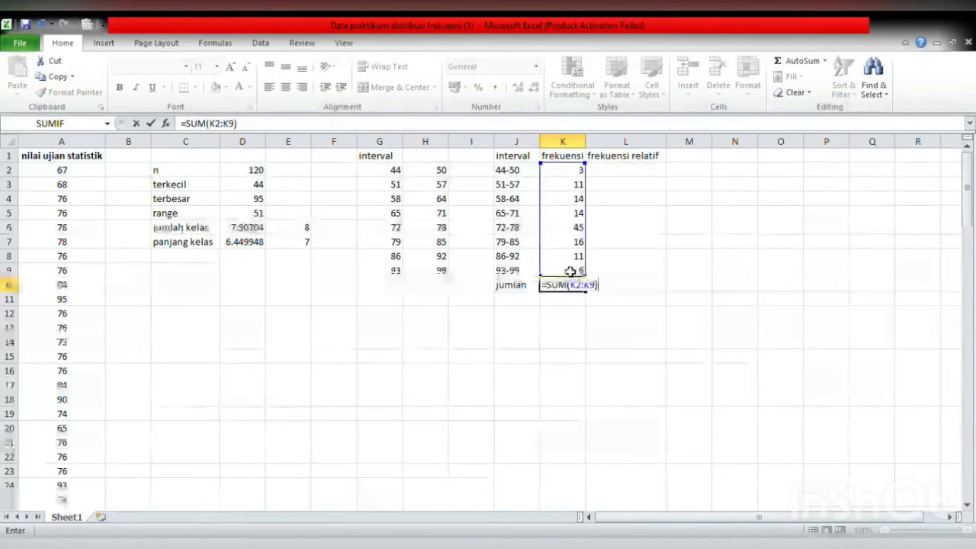
key(Return)
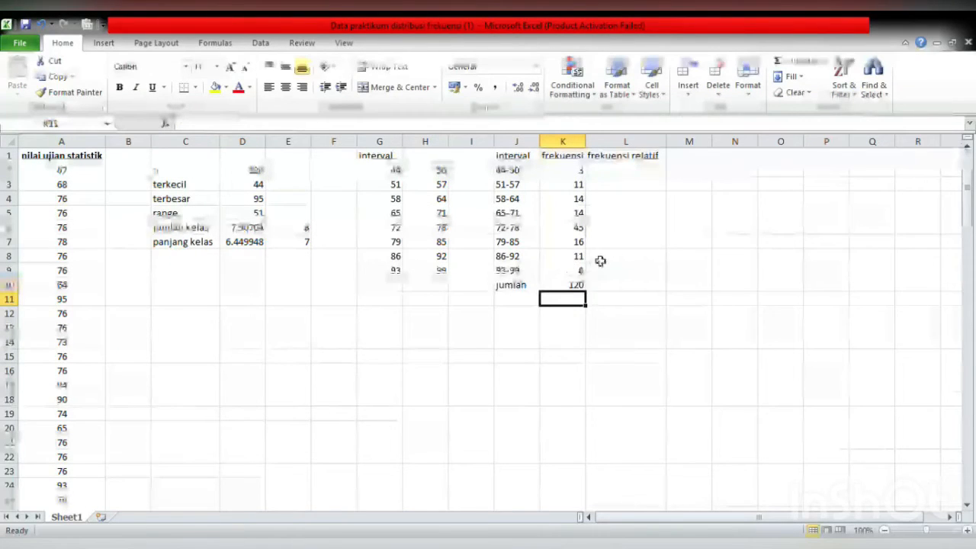
Calculate the first class's relative frequency as a percentage in L2 with the formula =(K2/120)*100
click(632, 173)
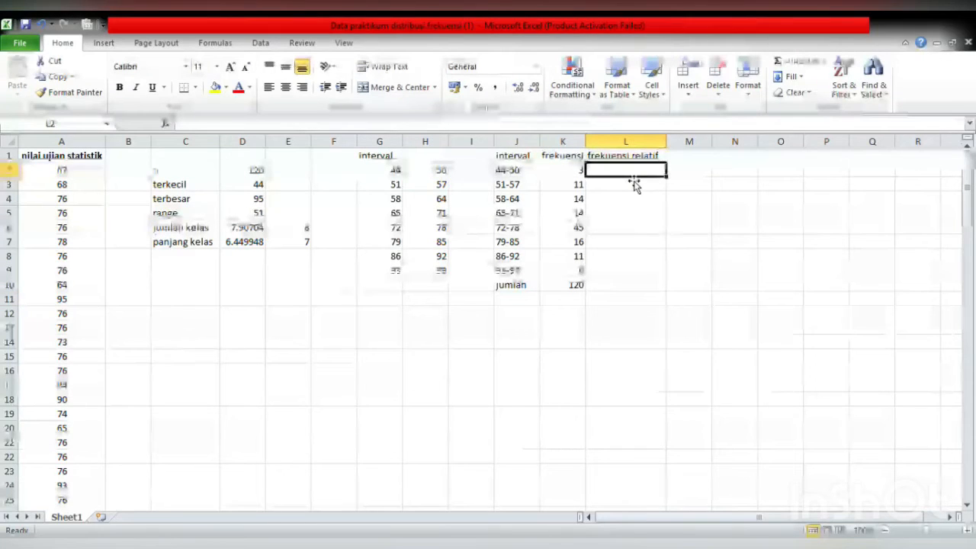
text(=)
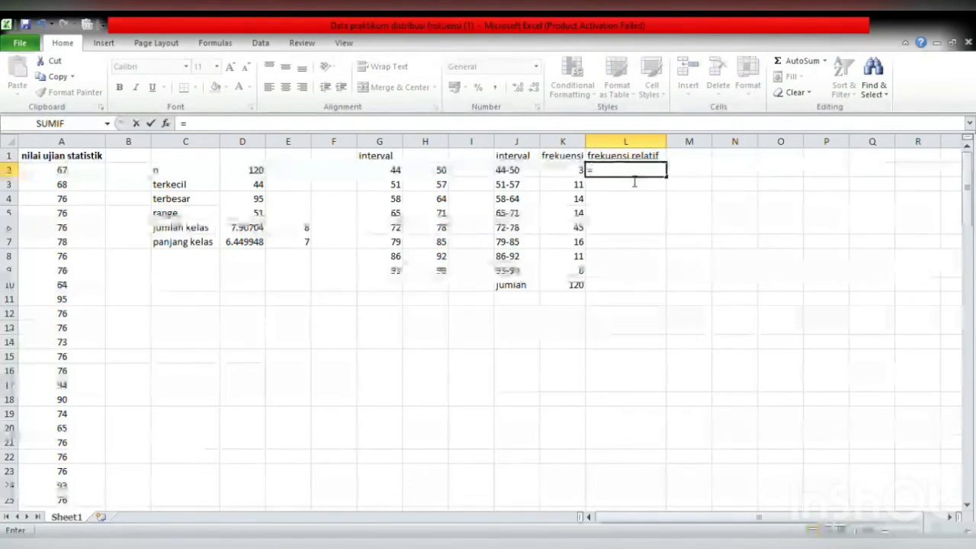
click(569, 173)
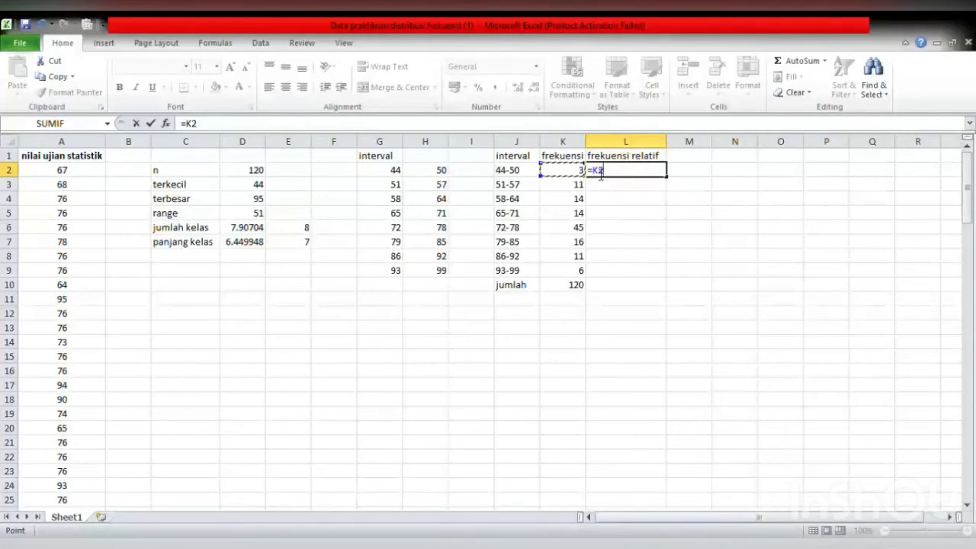
click(600, 174)
text(/)
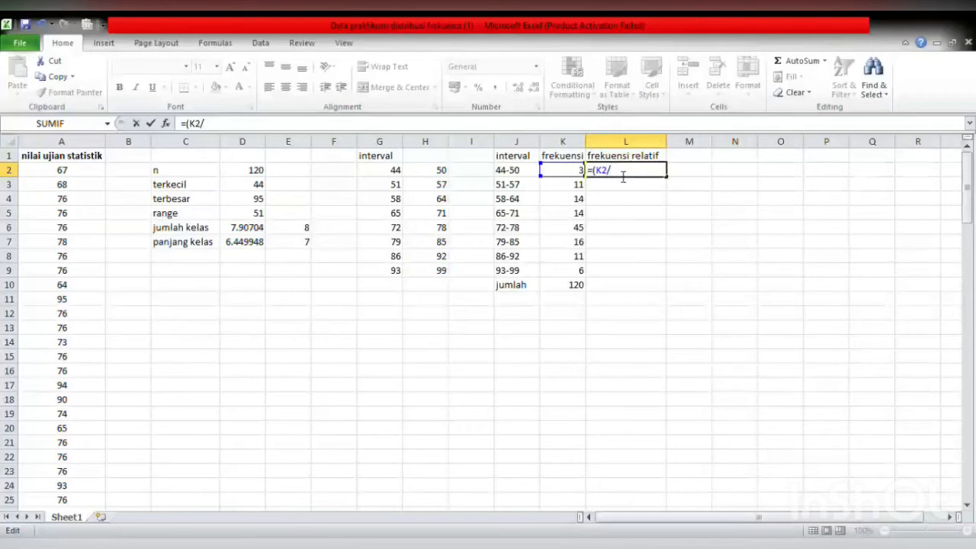
text(120)*100)
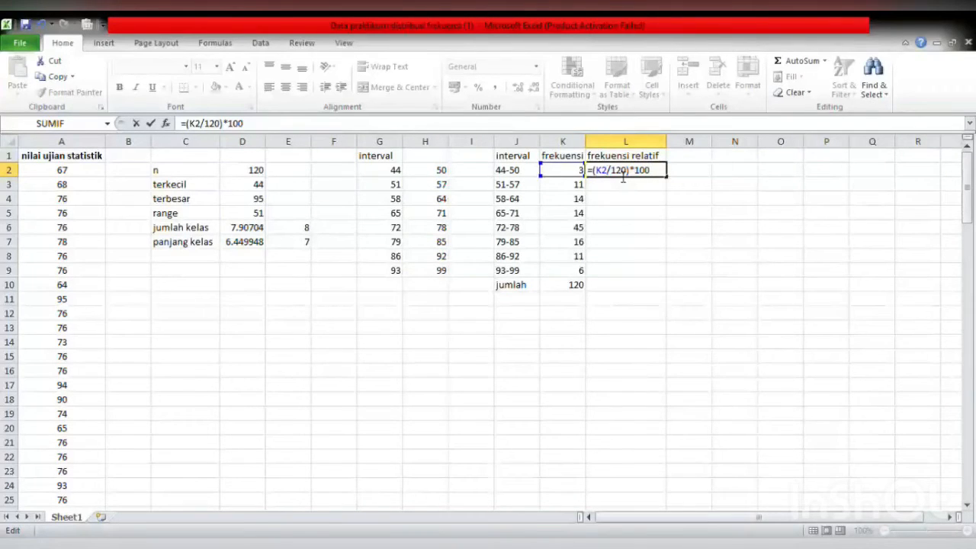
key(Return)
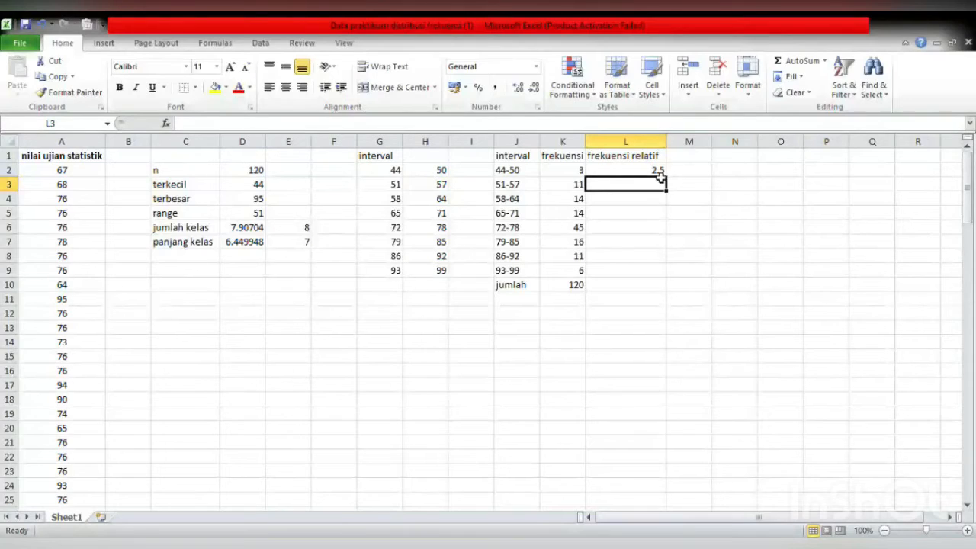
Fill the relative frequency formula from L2 down to L9 and format the values to one decimal place
click(659, 171)
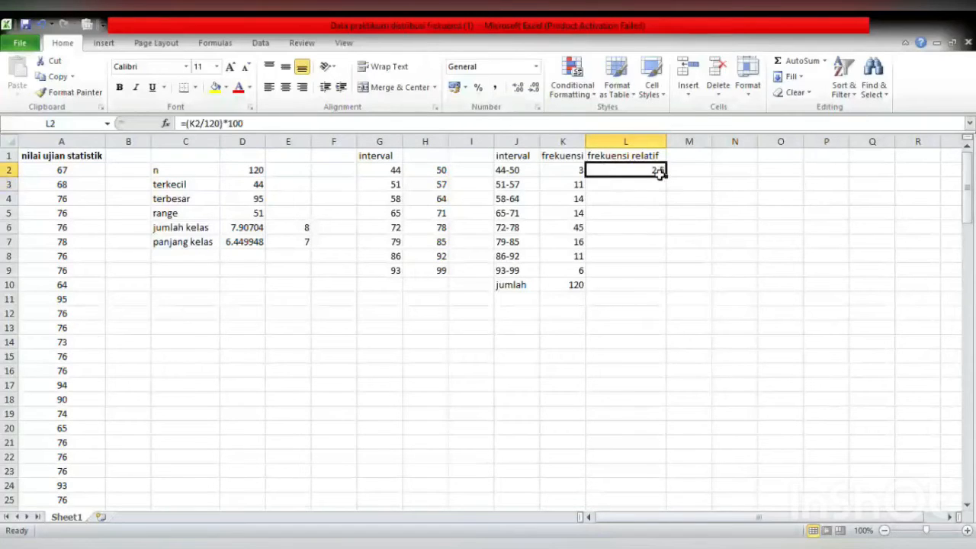
drag(669, 181, 664, 278)
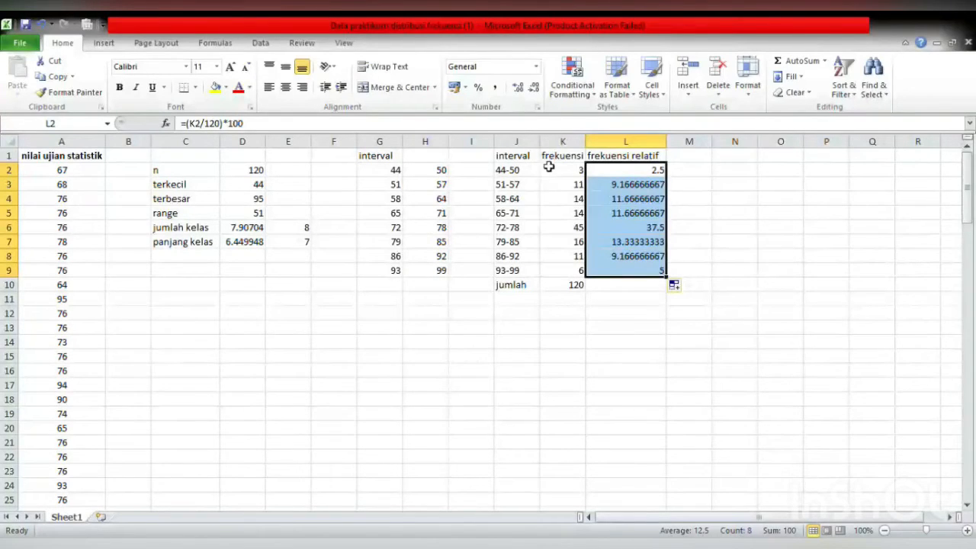
click(534, 88)
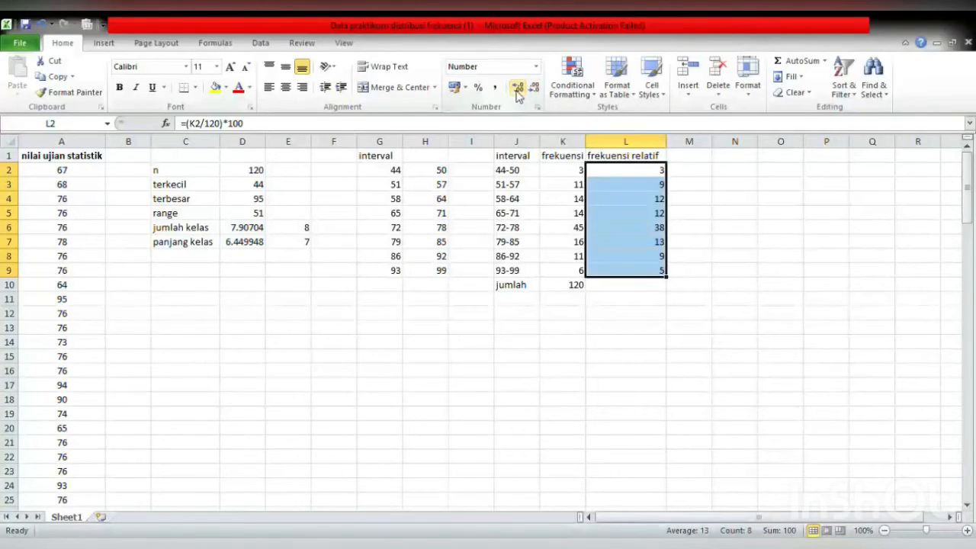
click(518, 88)
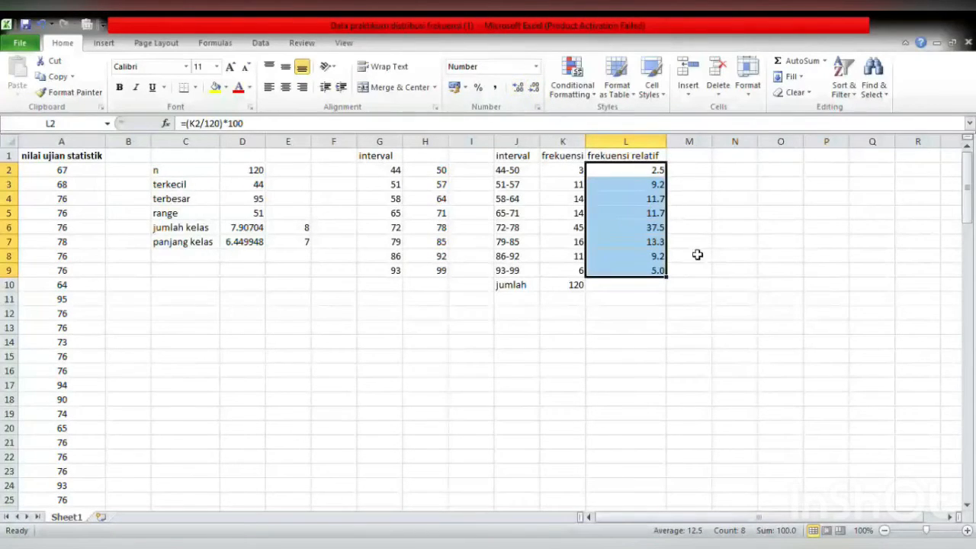
click(752, 290)
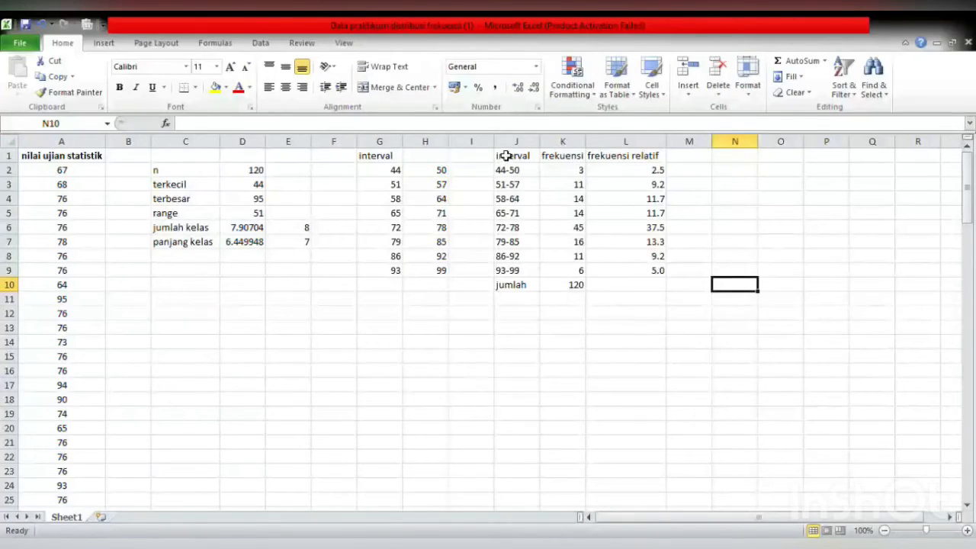
Apply borders to every cell of the frequency table in J1:L9
drag(507, 156, 625, 267)
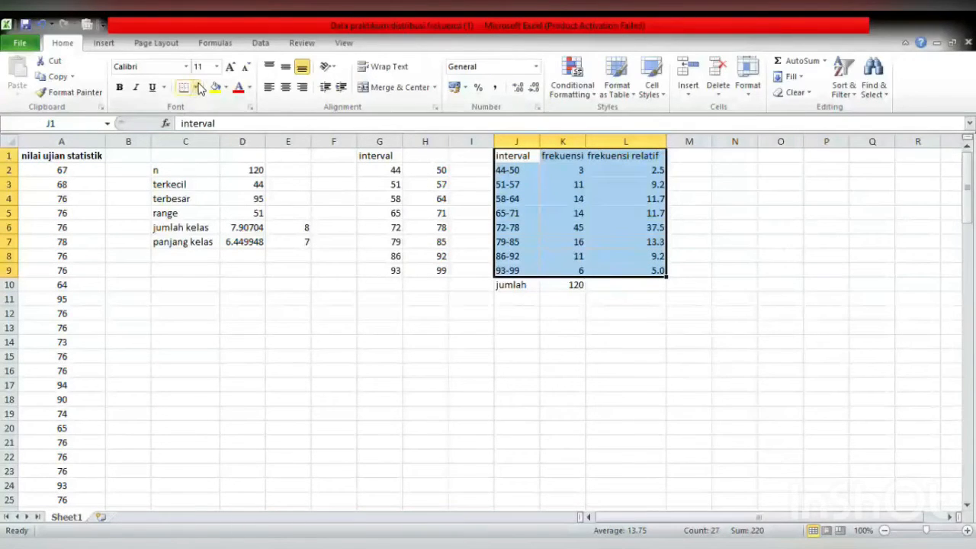
click(199, 202)
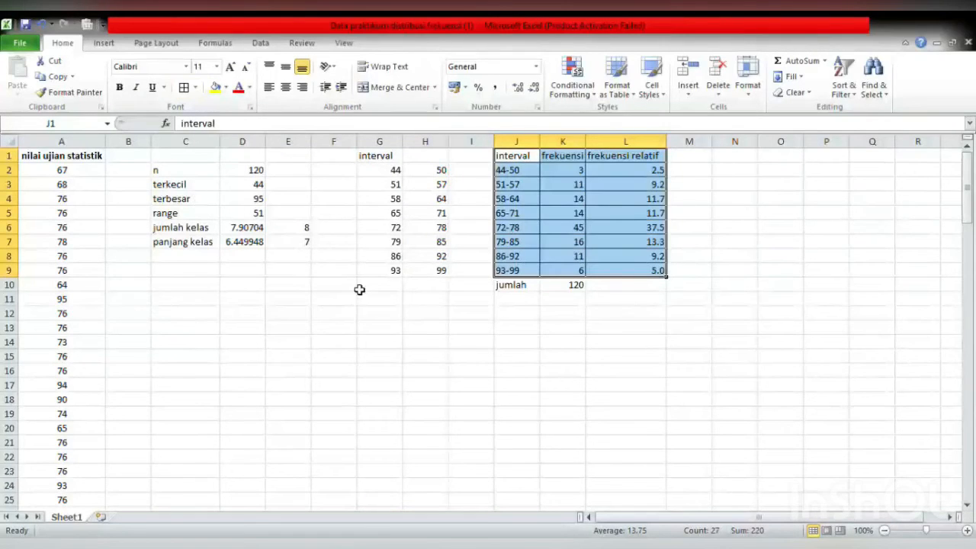
click(533, 371)
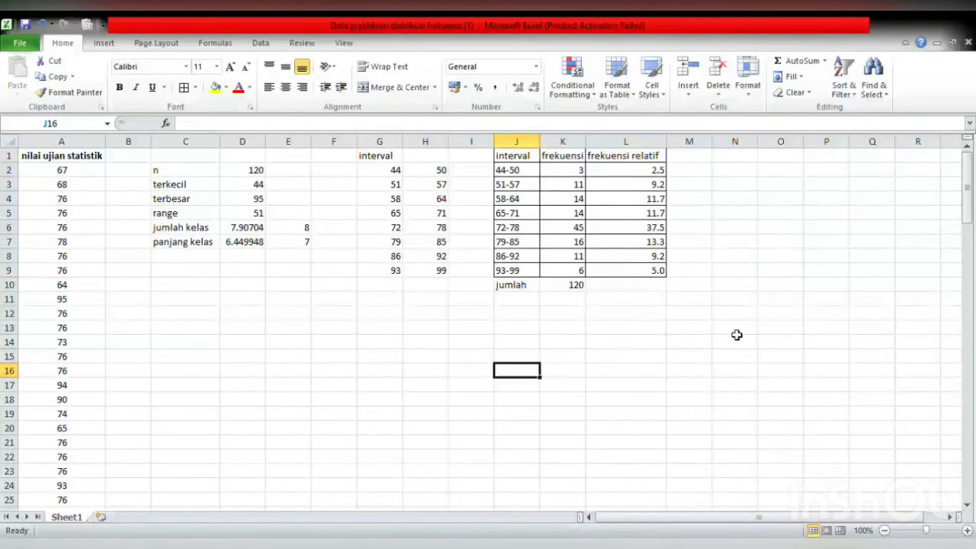
Insert a clustered column chart of the class labels and frequencies in J2:K9, using the layout with a chart title and side legend
click(950, 518)
click(950, 518)
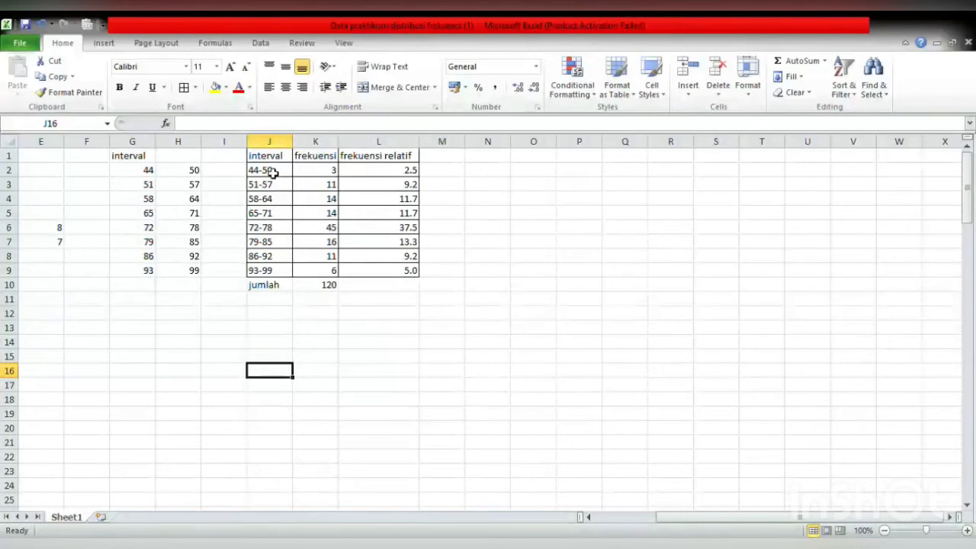
drag(275, 173, 321, 270)
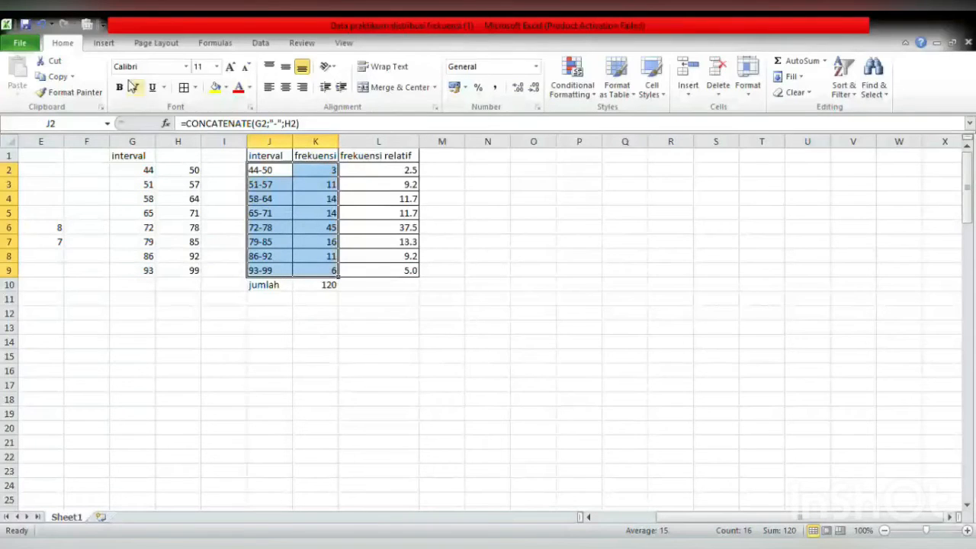
click(104, 43)
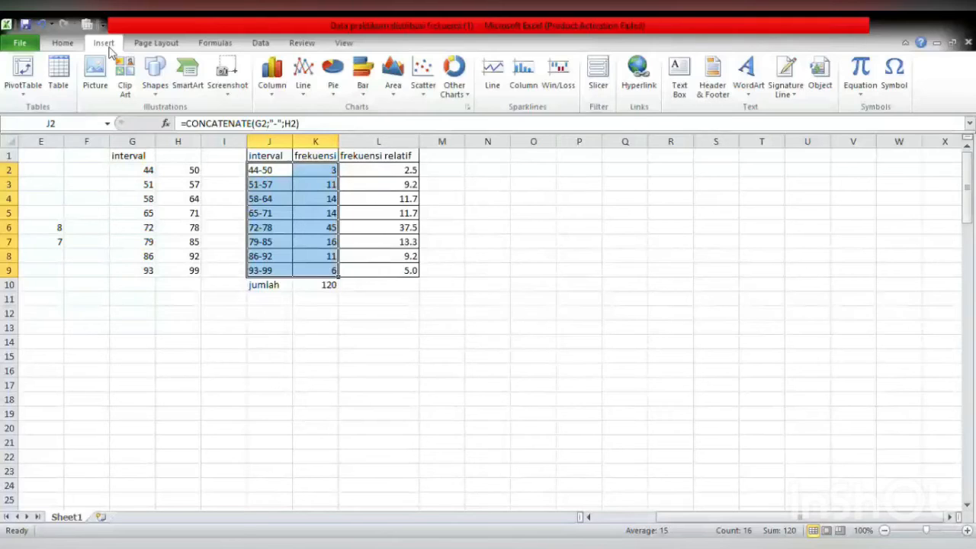
click(275, 92)
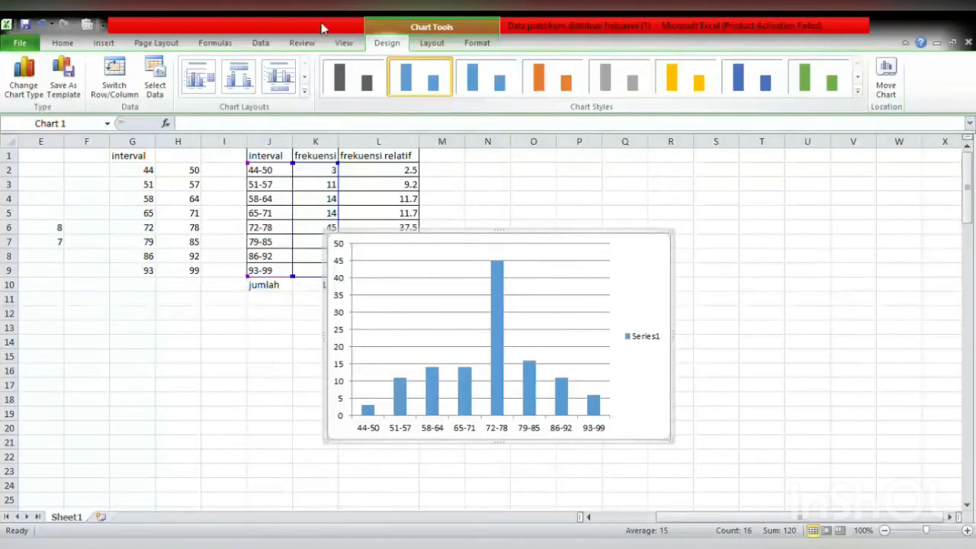
click(195, 76)
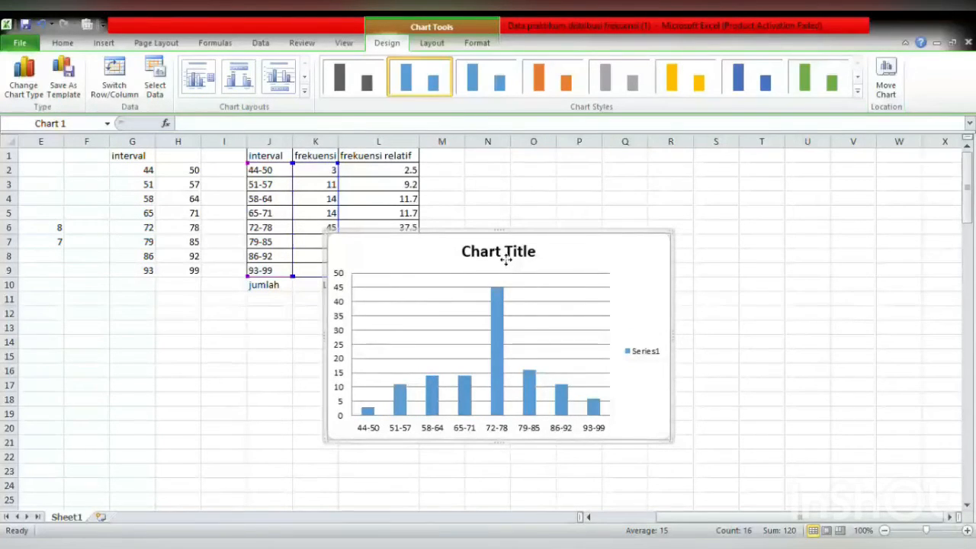
Replace the column chart's placeholder title with "Diagram Nilai Ujian Statistik"
click(505, 256)
click(538, 257)
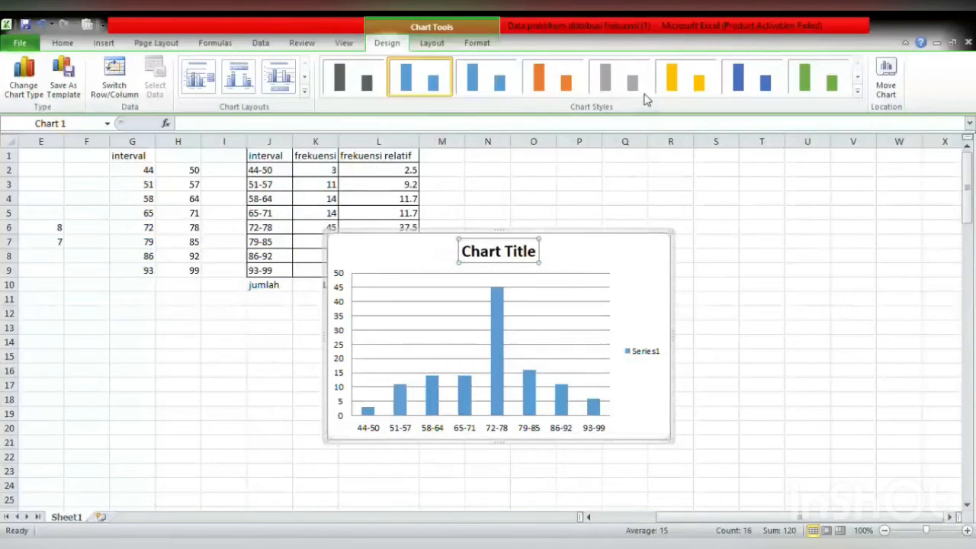
click(539, 257)
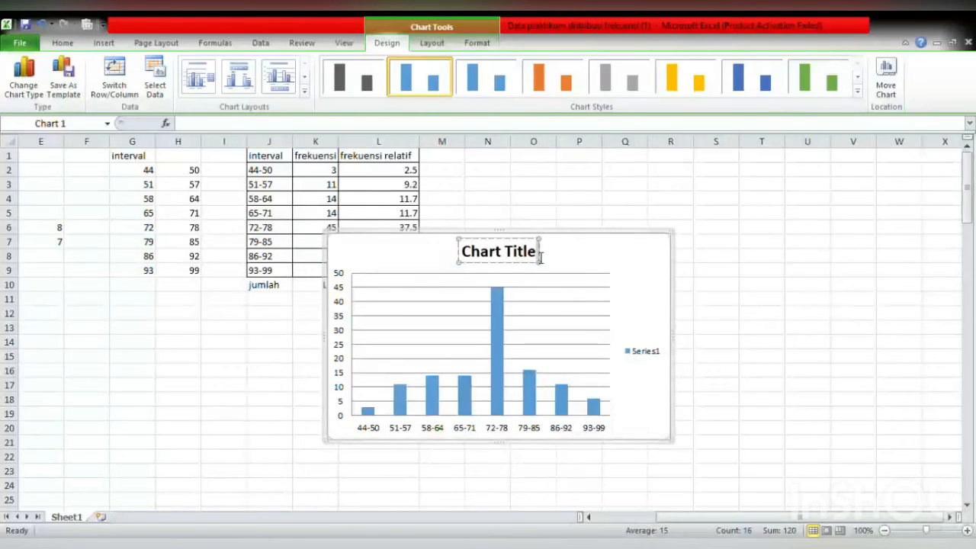
key(BackSpace)
key(BackSpace)
key(BackSpace)
key(BackSpace)
key(BackSpace)
key(BackSpace)
key(BackSpace)
key(BackSpace)
key(BackSpace)
key(BackSpace)
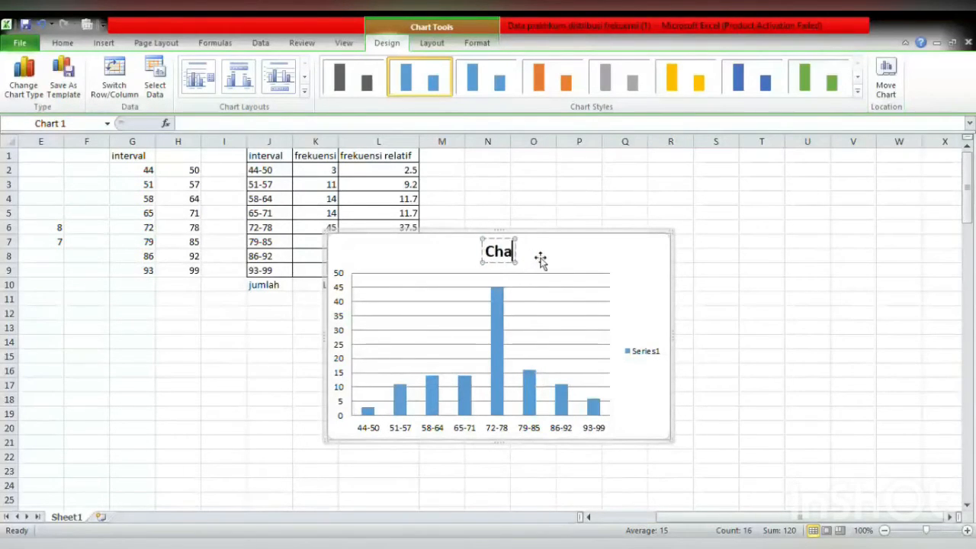
key(BackSpace)
text(D)
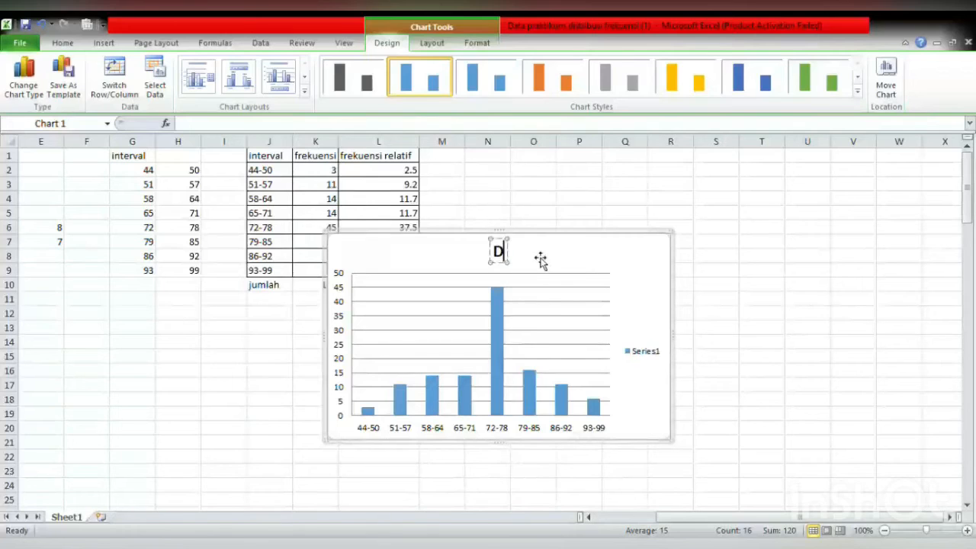
text(iagran)
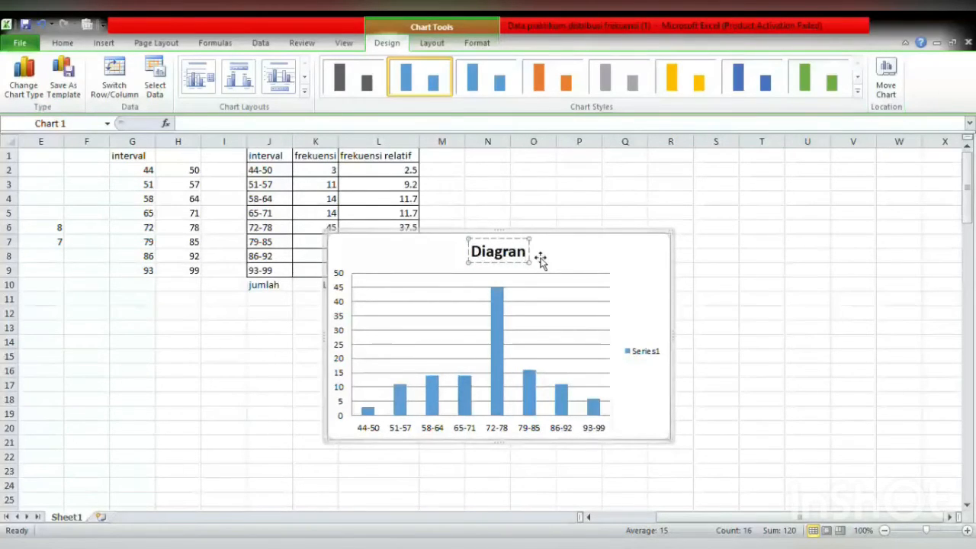
key(BackSpace)
text(m)
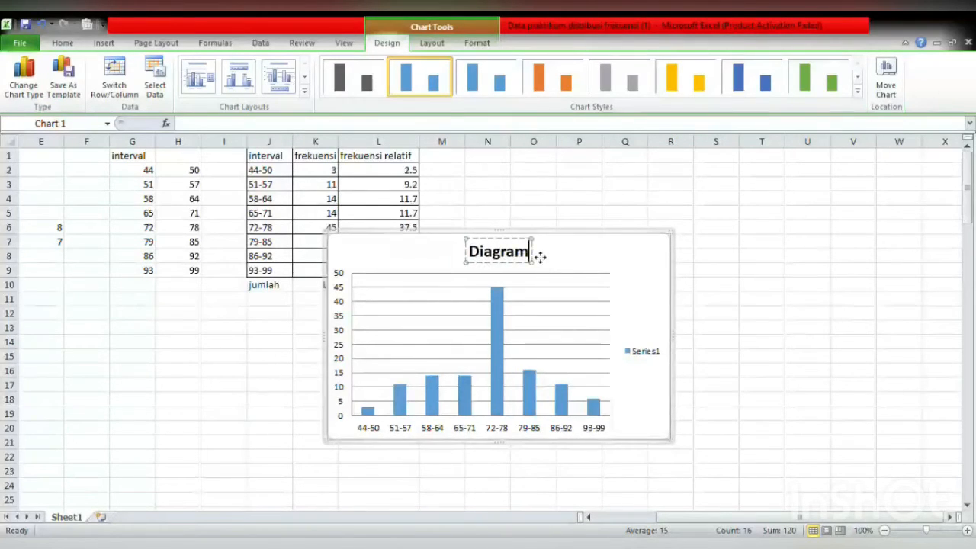
text( Ni)
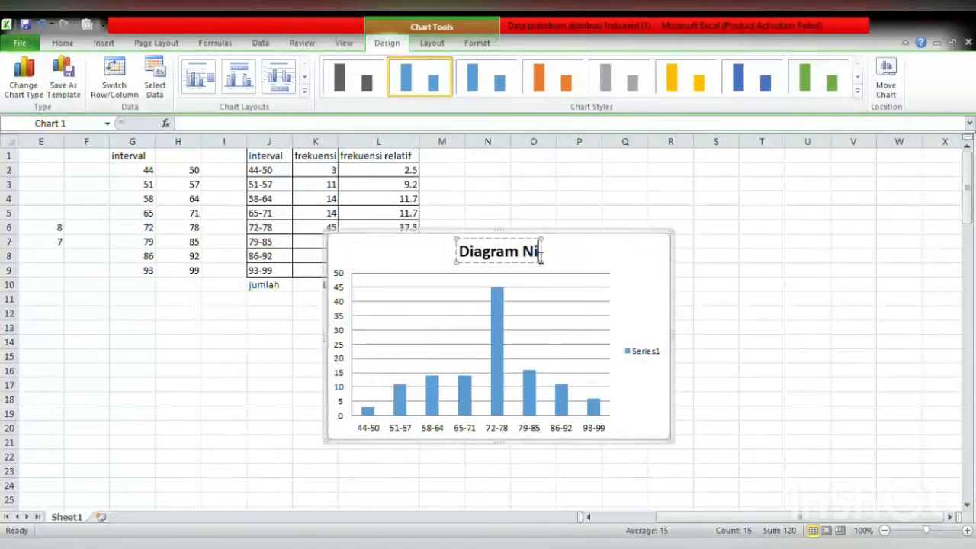
text(lai Ujian)
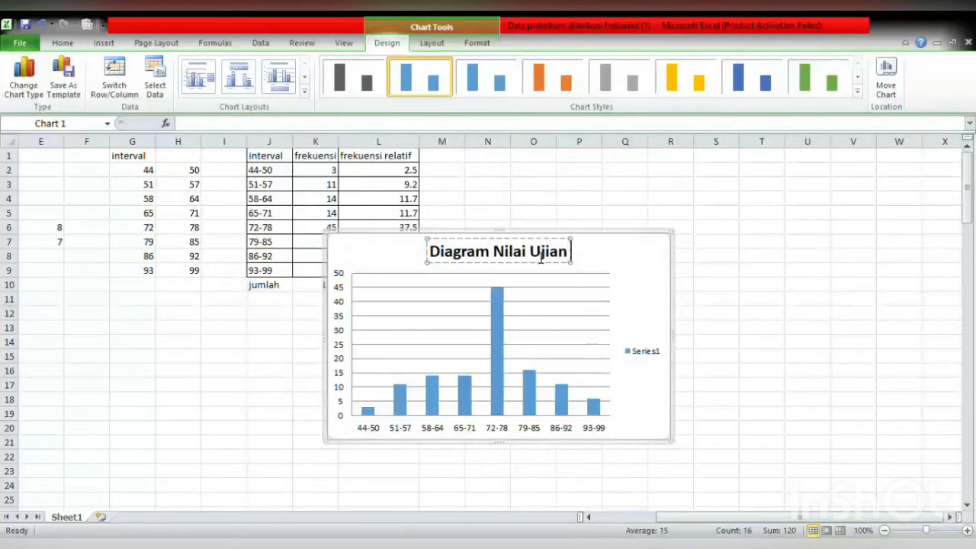
text( Sta)
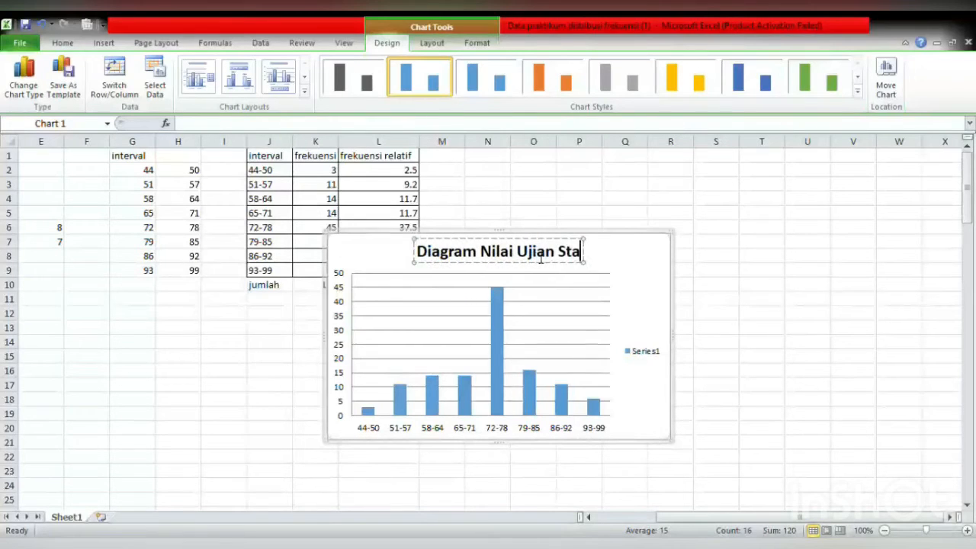
text(tist)
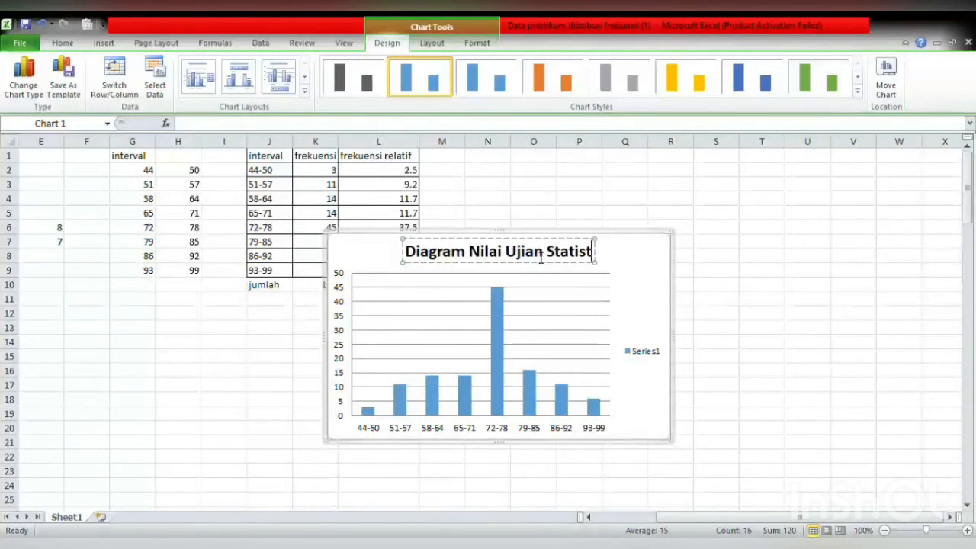
text(ik)
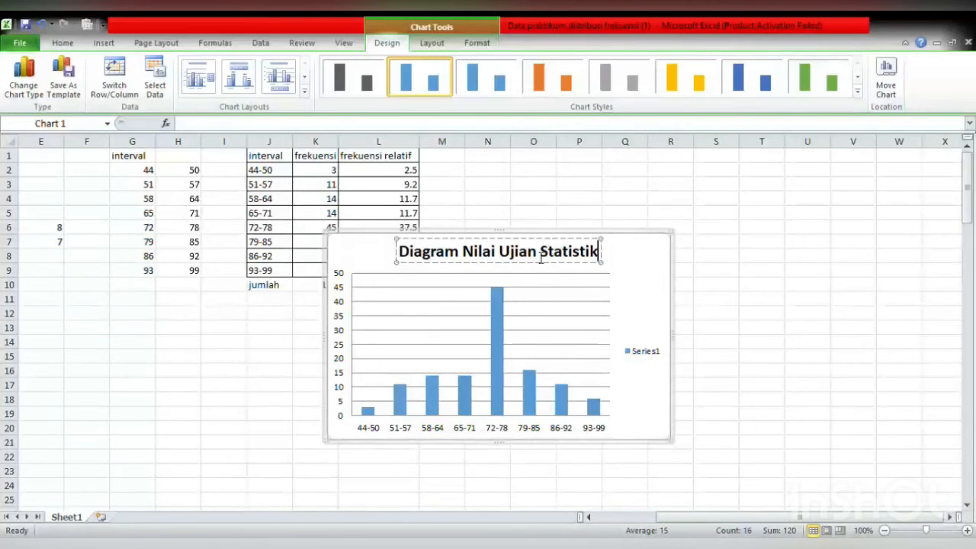
click(654, 318)
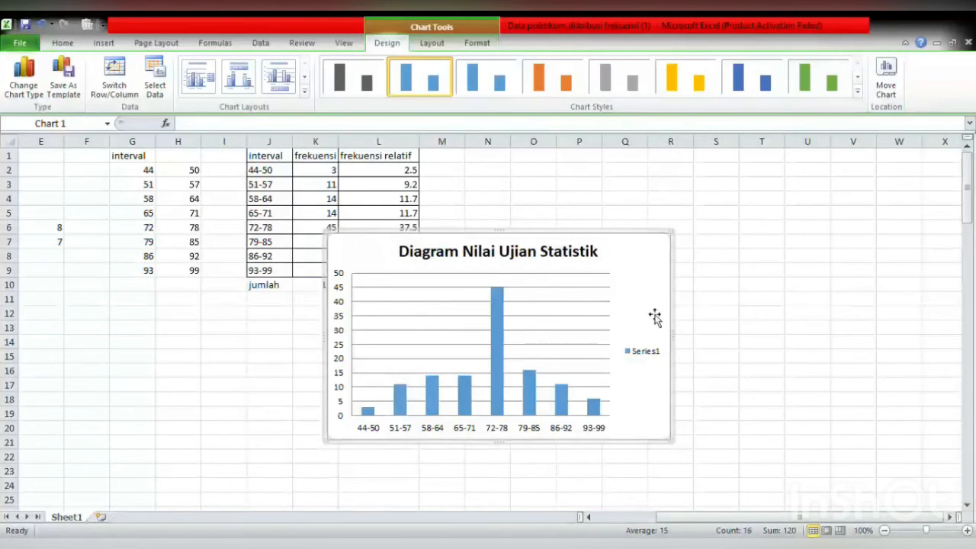
Remove the column chart's legend and place the chart to the right of the frequency table in the yellow chart style
click(649, 354)
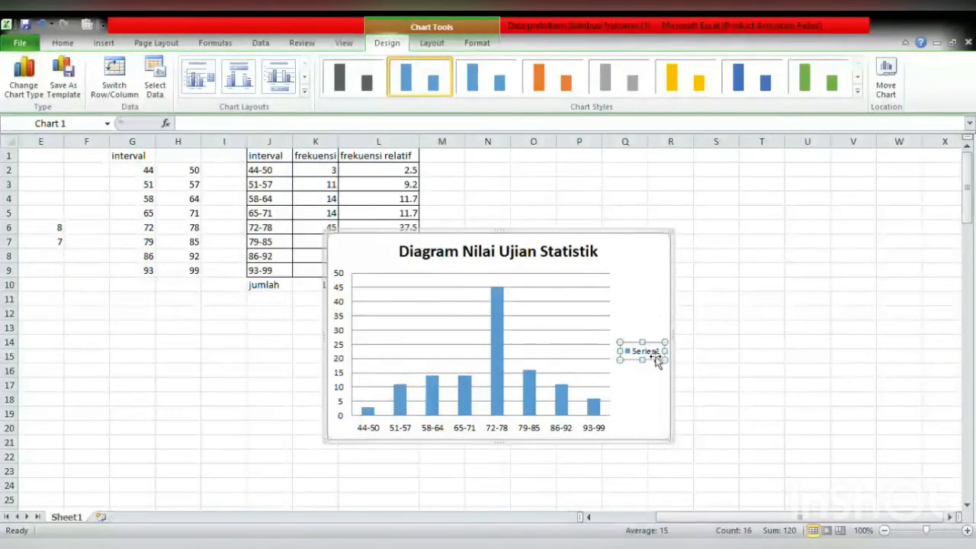
key(Delete)
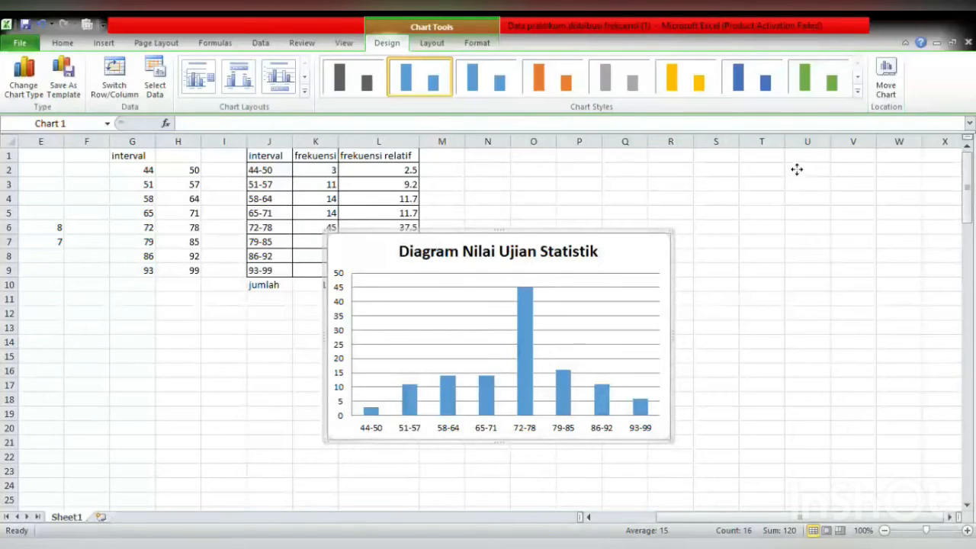
drag(798, 155, 800, 157)
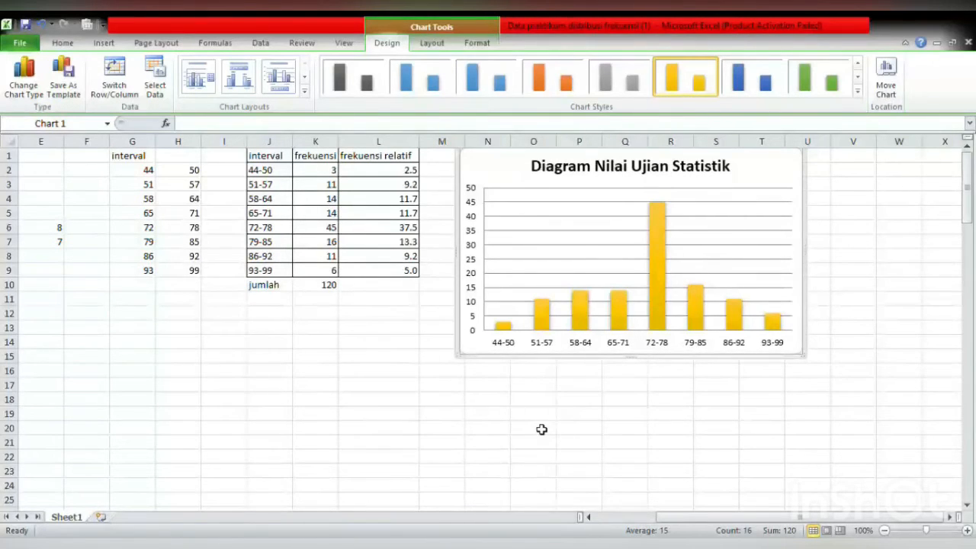
Insert a line chart of the class labels and frequencies in J2:K9, using the layout with a chart title and a legend below the plot
click(267, 170)
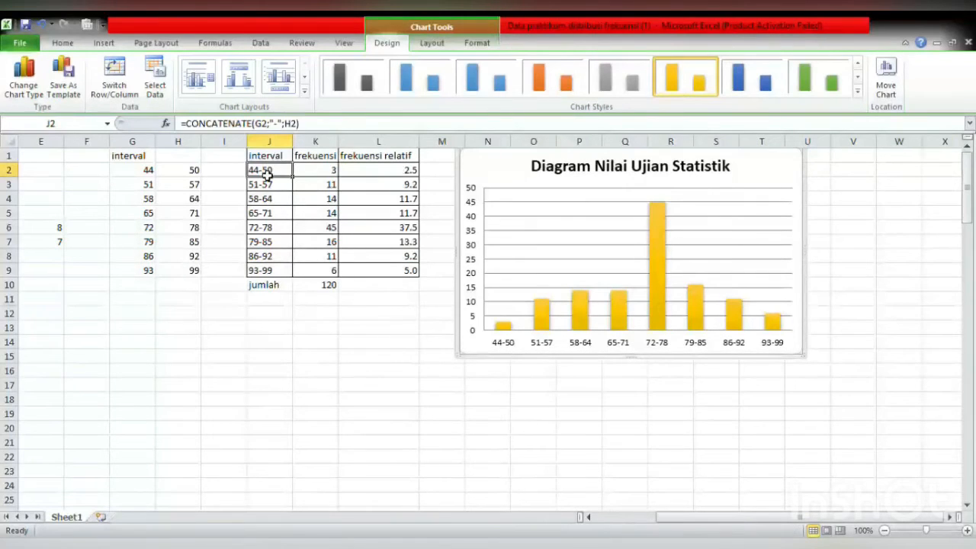
drag(268, 174, 315, 270)
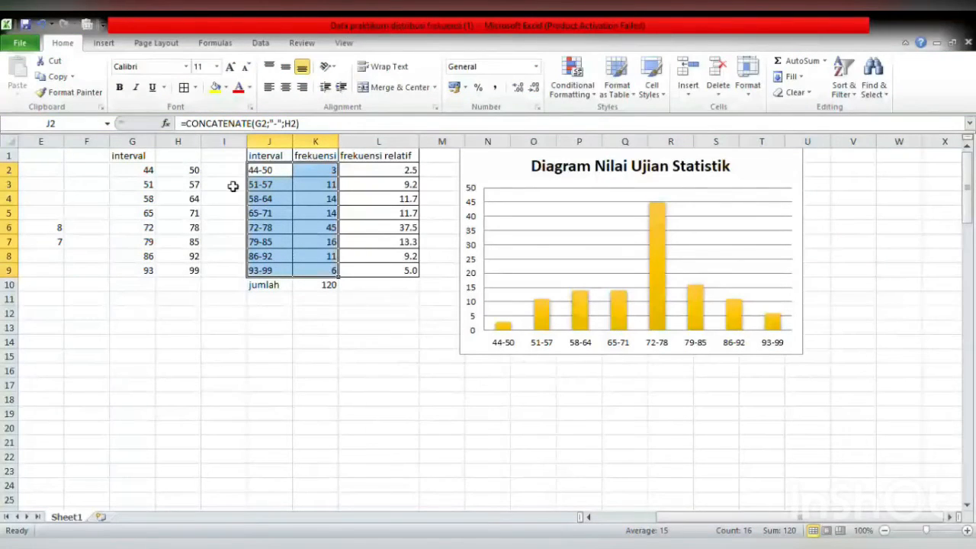
click(100, 42)
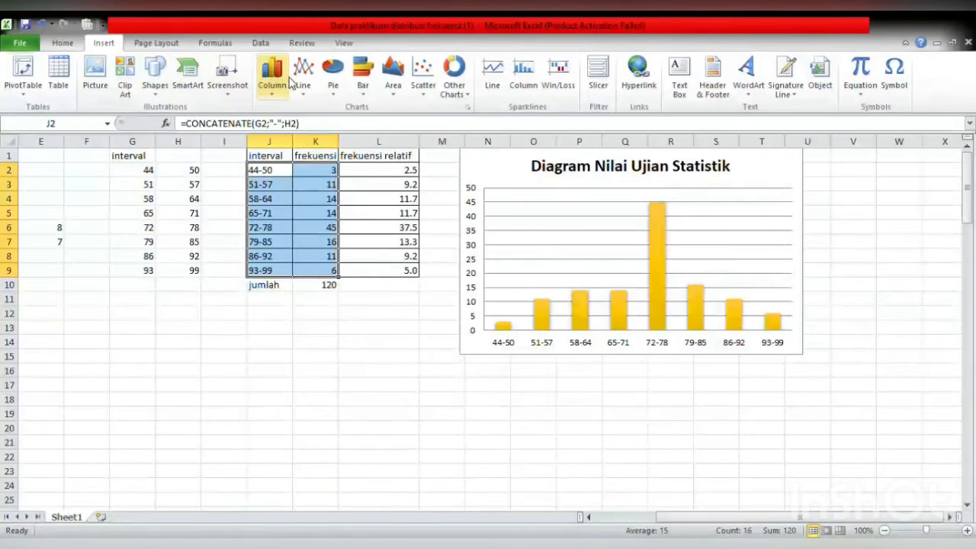
click(306, 74)
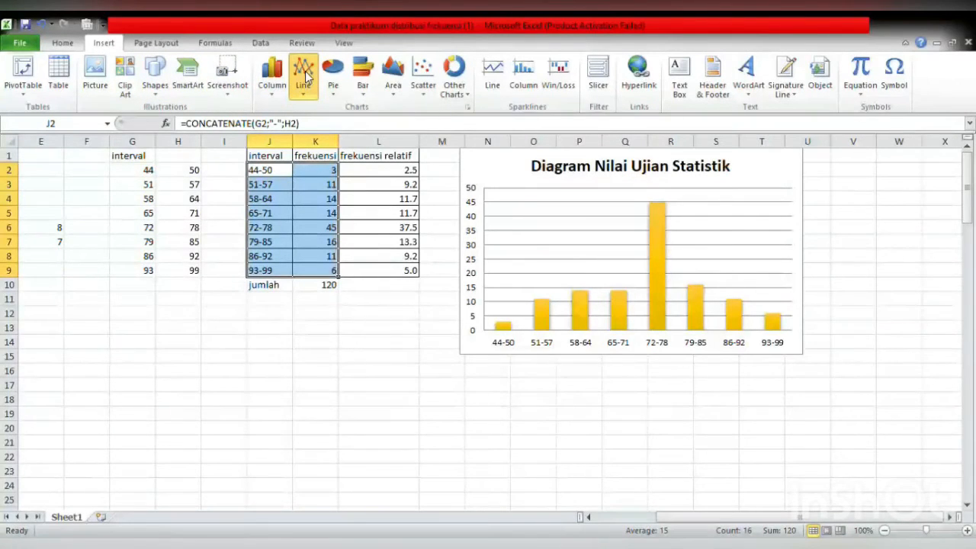
click(313, 134)
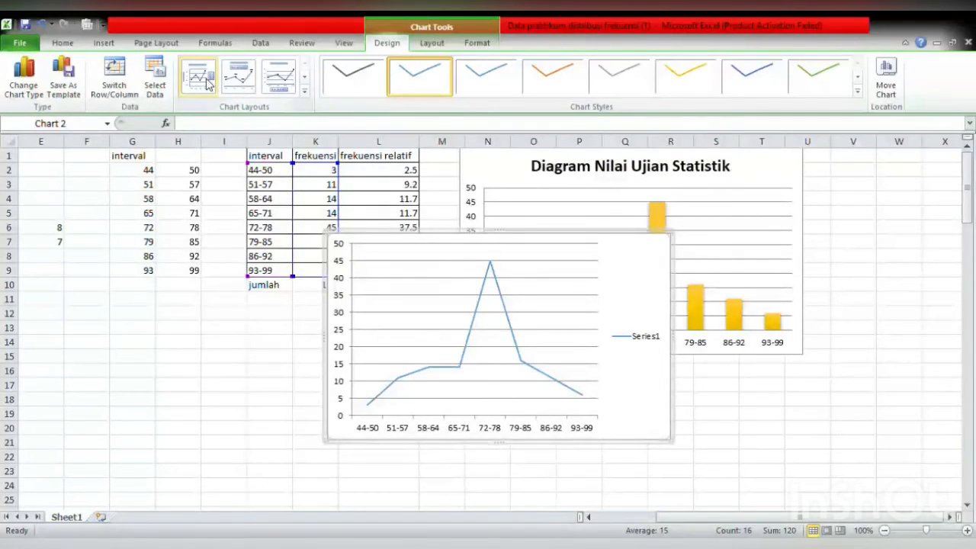
click(280, 79)
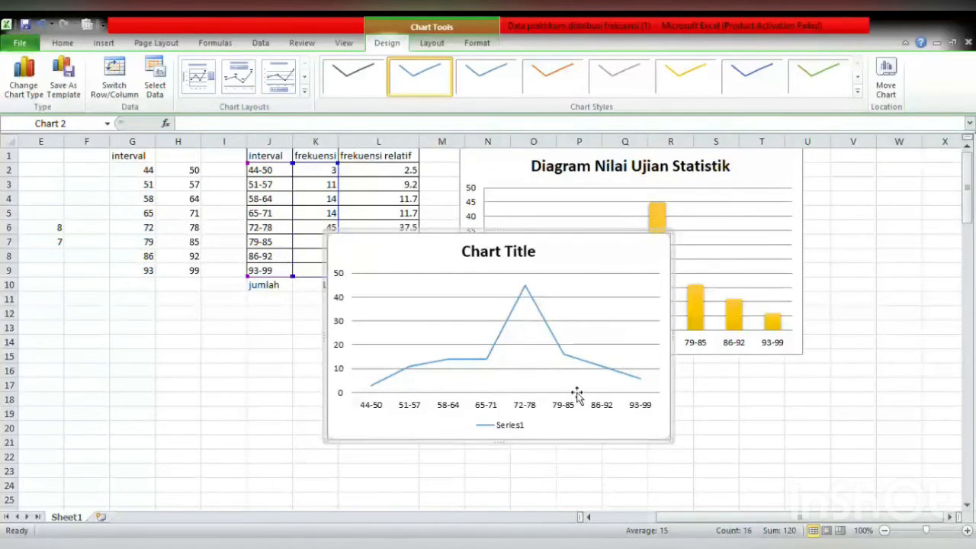
Delete the line chart's legend and set its title to "Diagram Nilai Ujian Statistik"
click(501, 431)
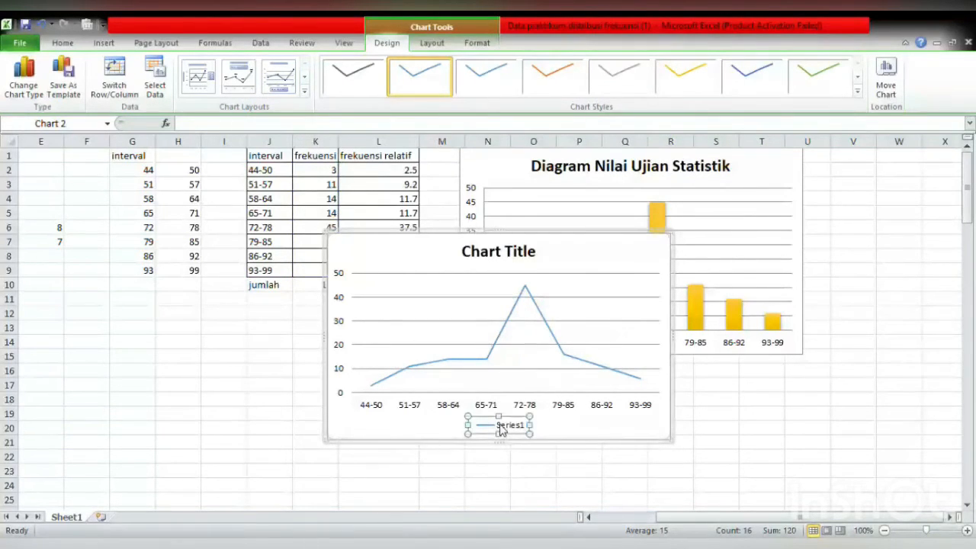
key(Delete)
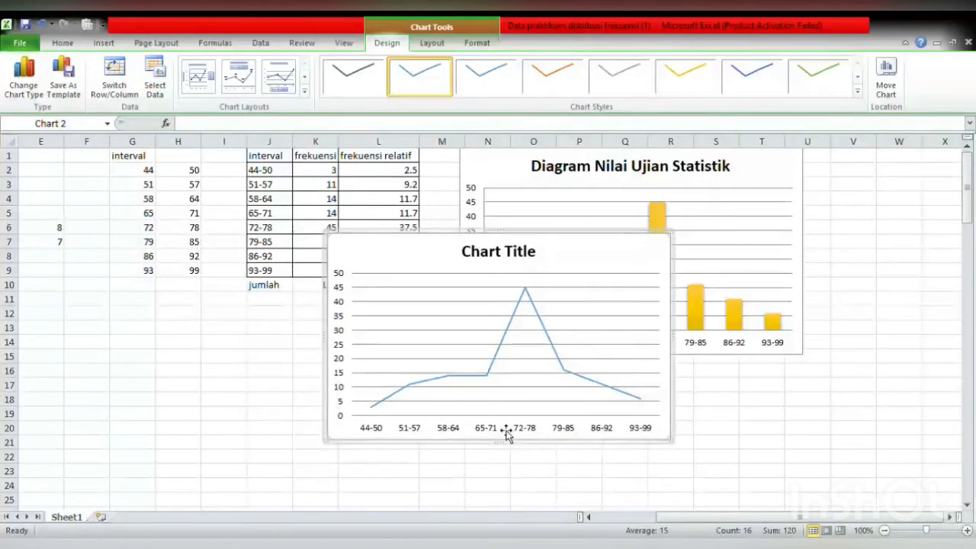
click(519, 258)
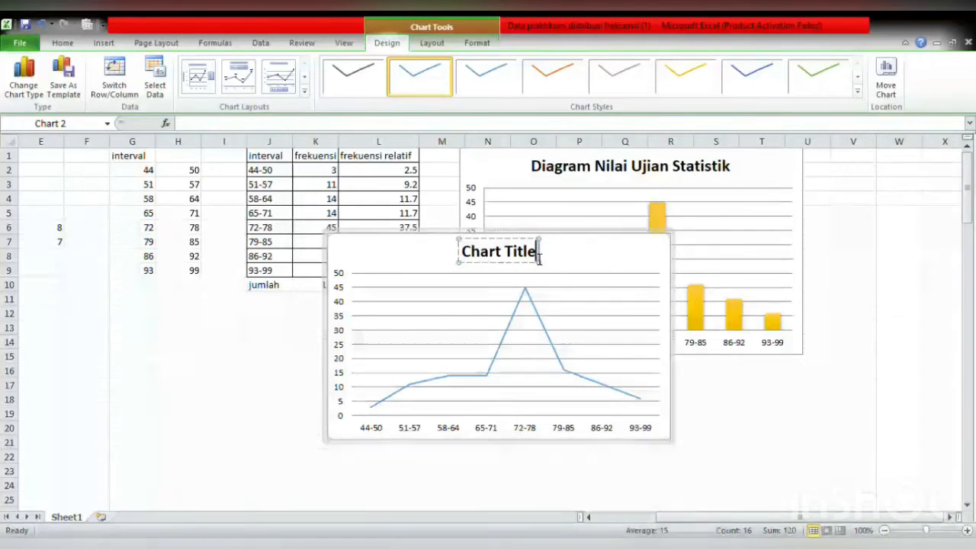
key(BackSpace)
key(BackSpace)
key(BackSpace)
key(BackSpace)
key(BackSpace)
key(BackSpace)
key(BackSpace)
key(BackSpace)
key(BackSpace)
key(BackSpace)
key(BackSpace)
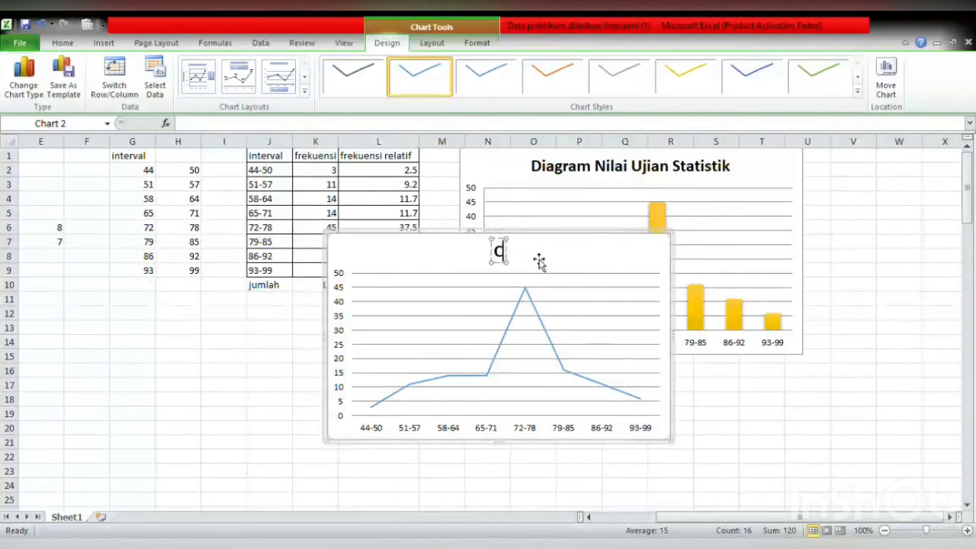
text(Diagram)
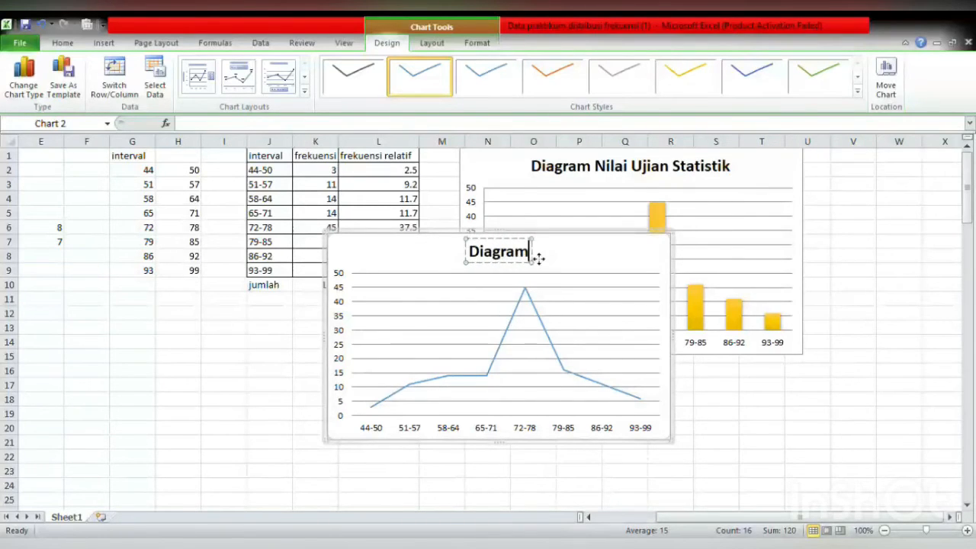
text( Ni)
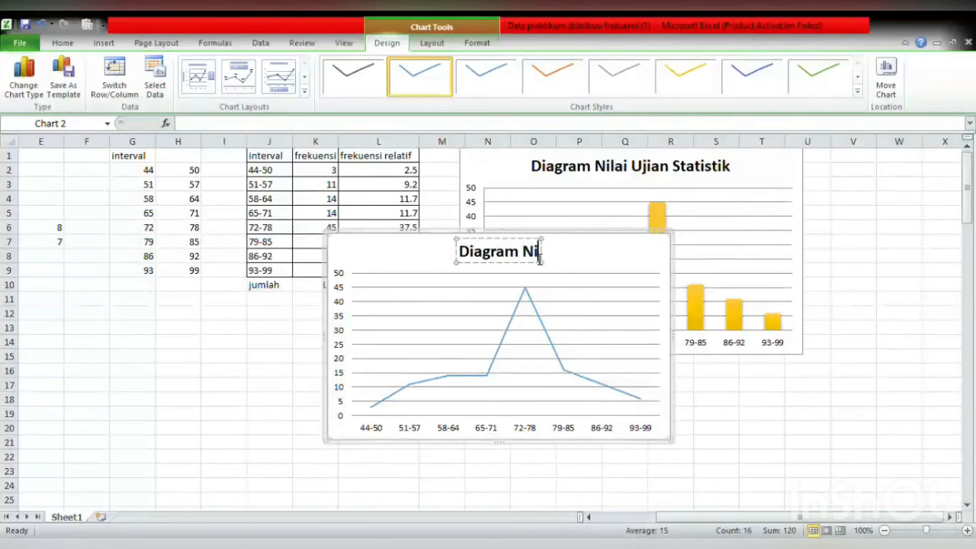
text(lai)
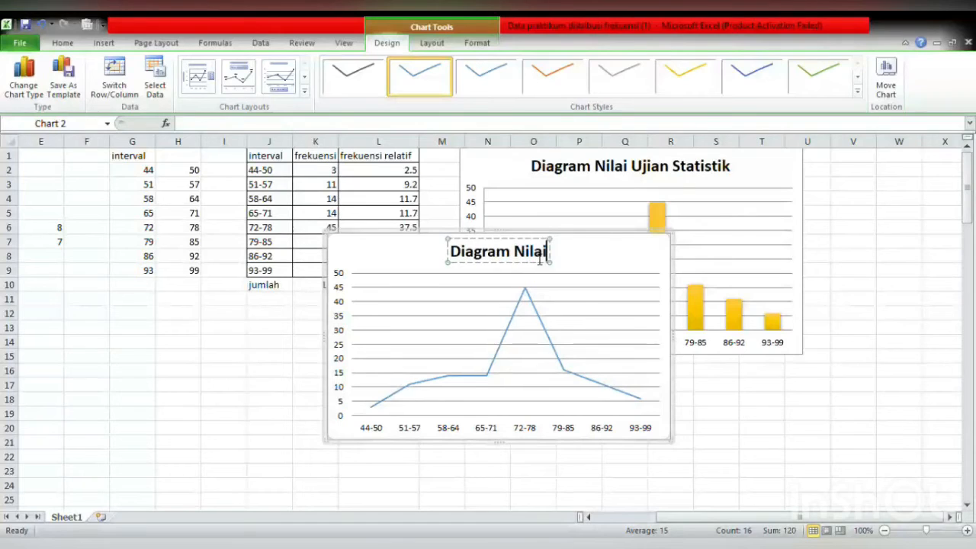
text( Ujian)
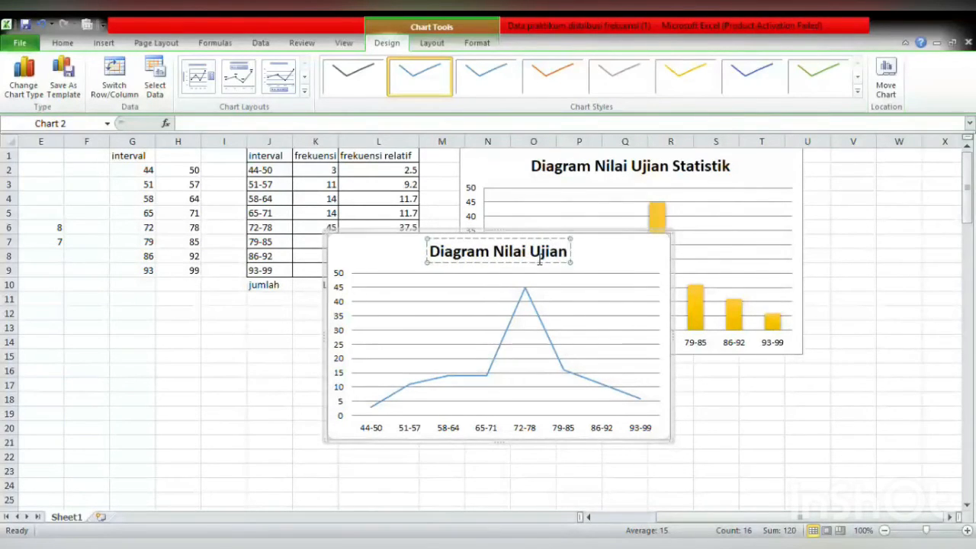
text( s)
key(BackSpace)
text(Stat)
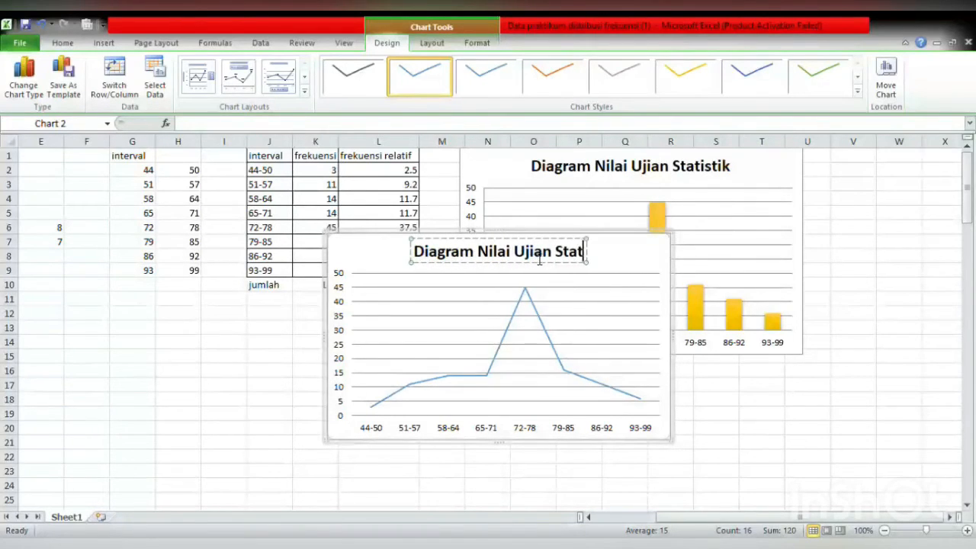
text(istik)
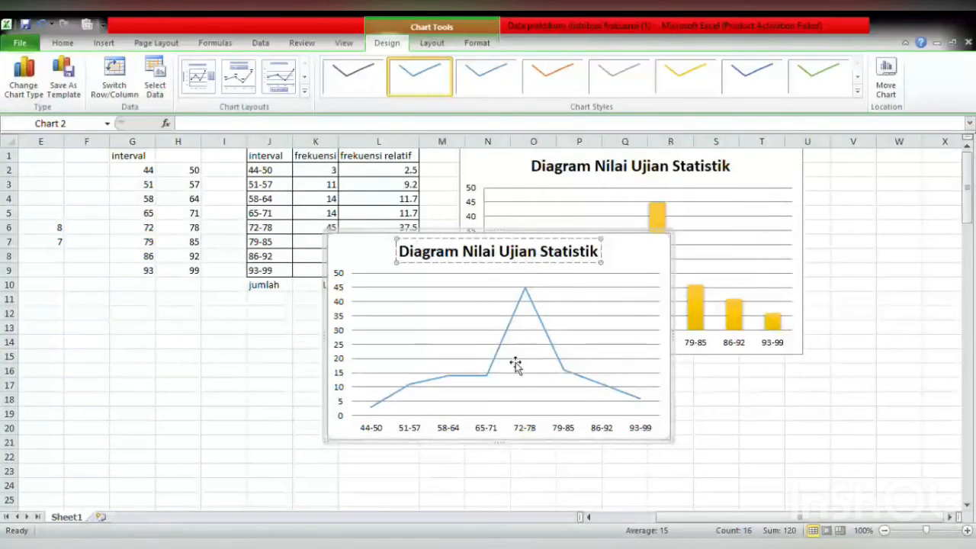
click(750, 417)
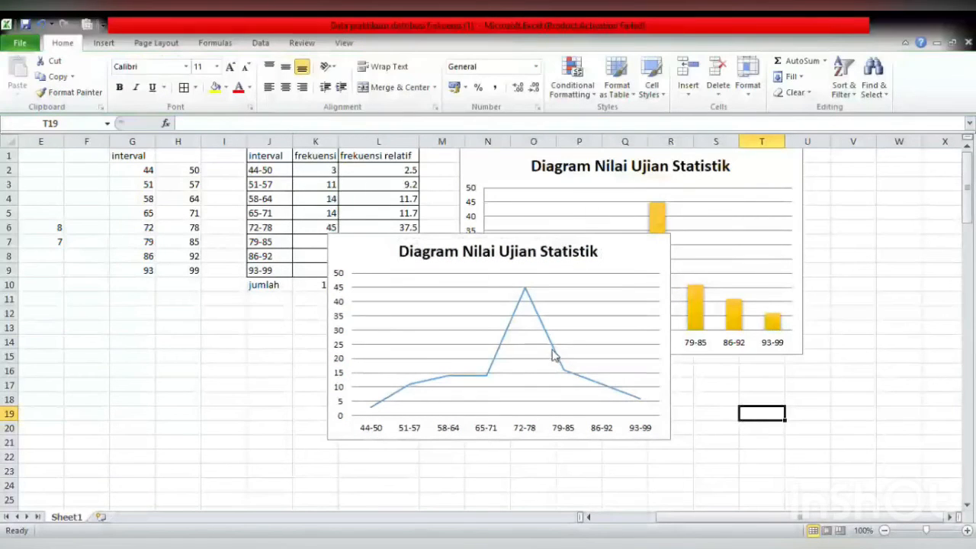
Try the data-label layout on the line chart, restore the layout with a legend below the plot, and delete the legend
click(645, 255)
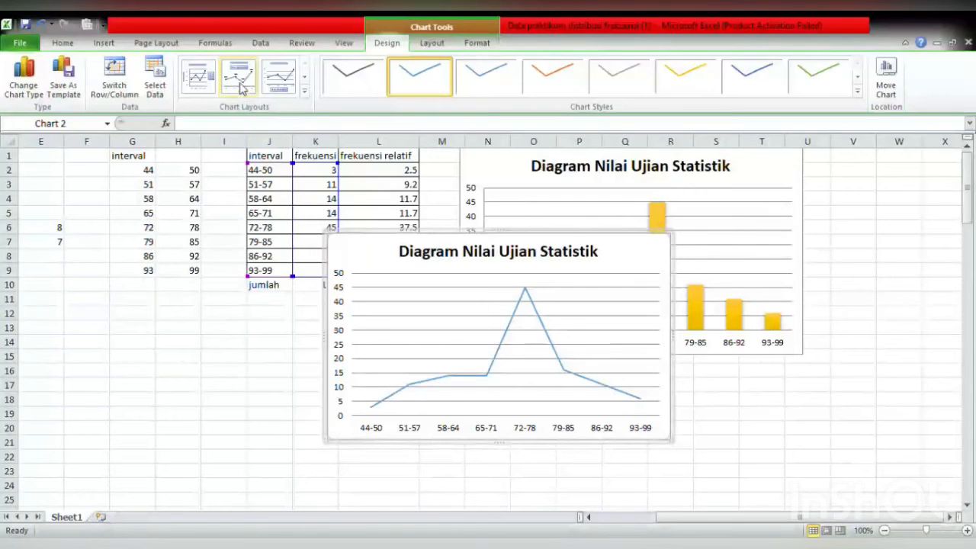
click(241, 85)
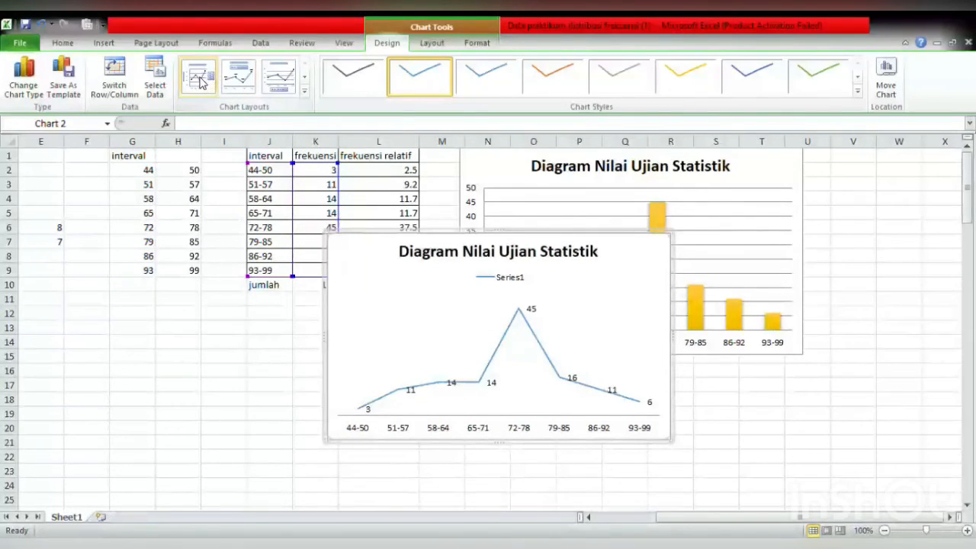
click(200, 81)
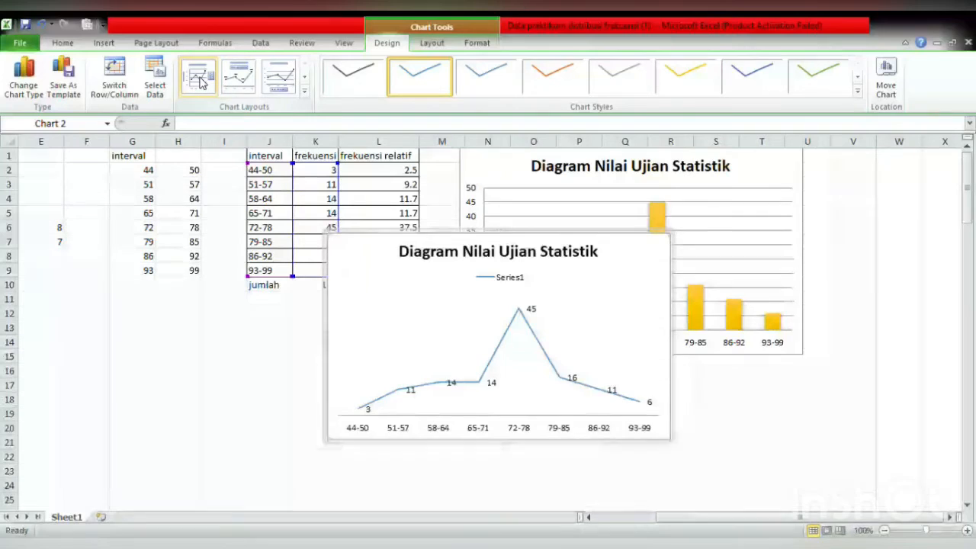
click(282, 75)
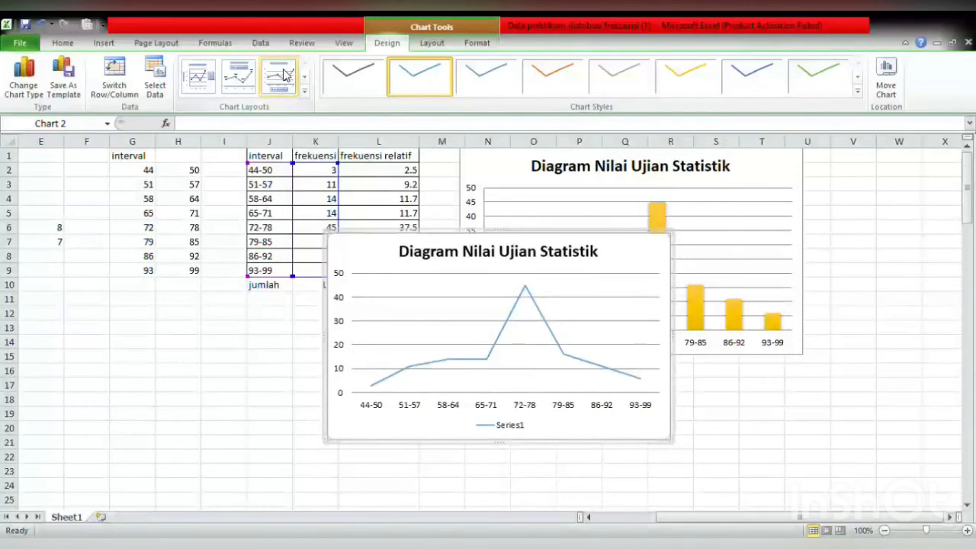
click(511, 427)
key(Delete)
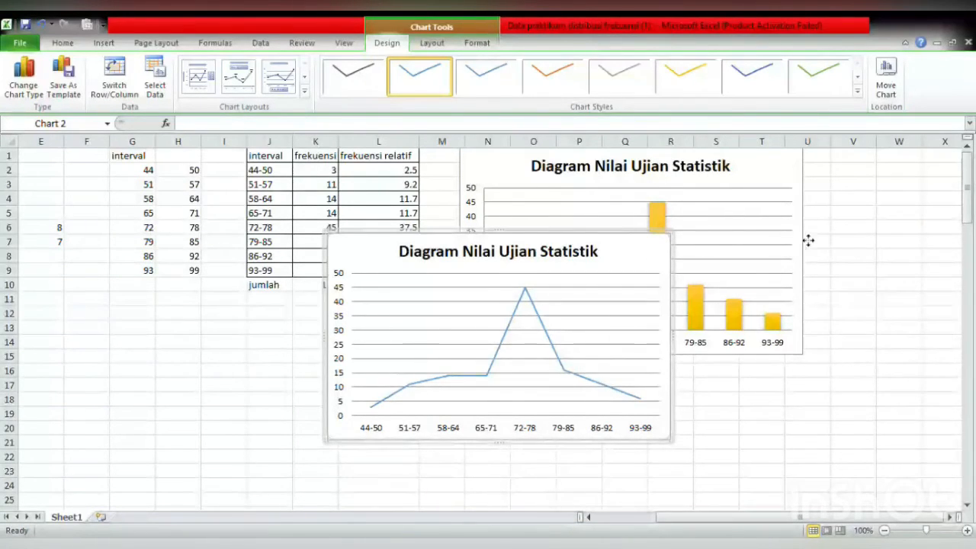
Move the line chart so it sits beside the column chart, to its right and level with its upper edge
drag(908, 343, 905, 372)
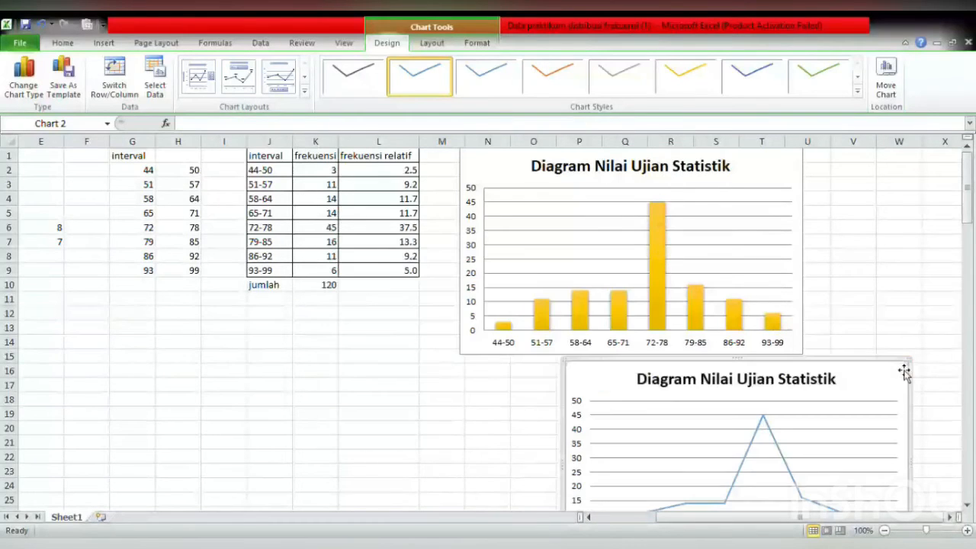
click(950, 518)
click(950, 518)
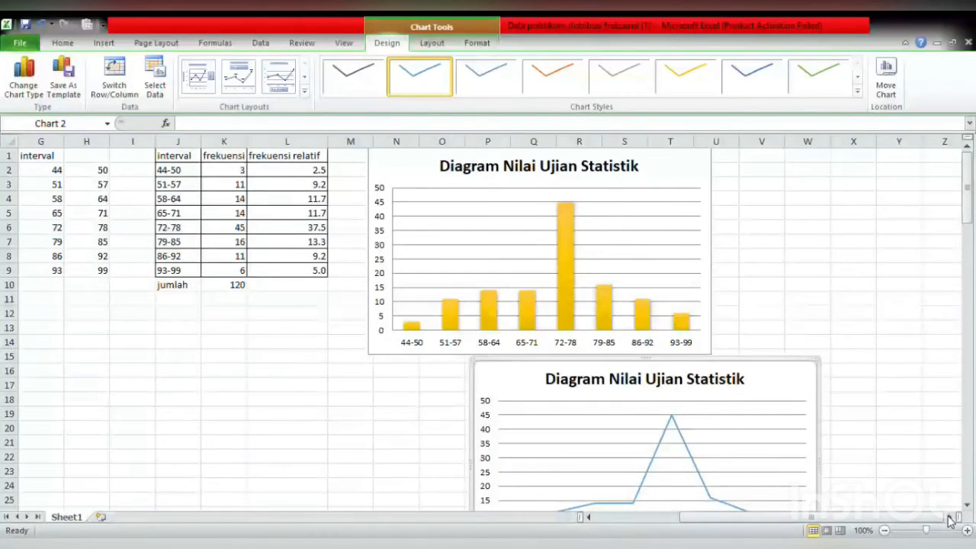
click(950, 517)
click(950, 517)
click(950, 517)
click(950, 518)
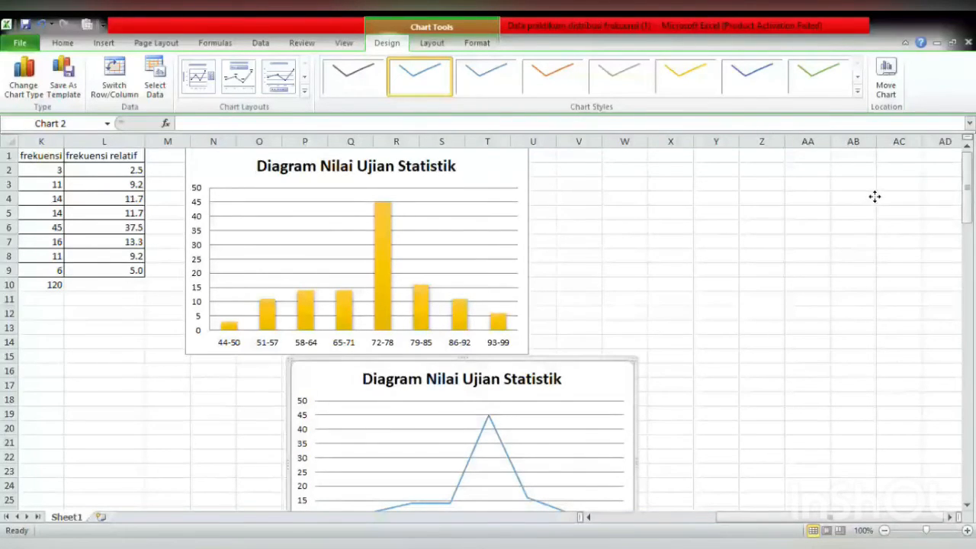
drag(871, 189, 871, 192)
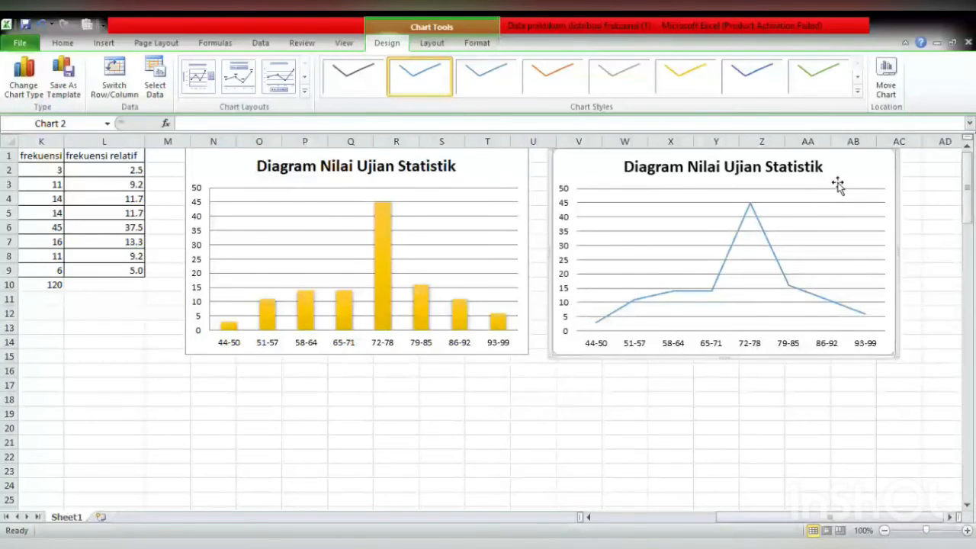
Apply the yellow chart style to the line chart and deselect the chart
click(728, 257)
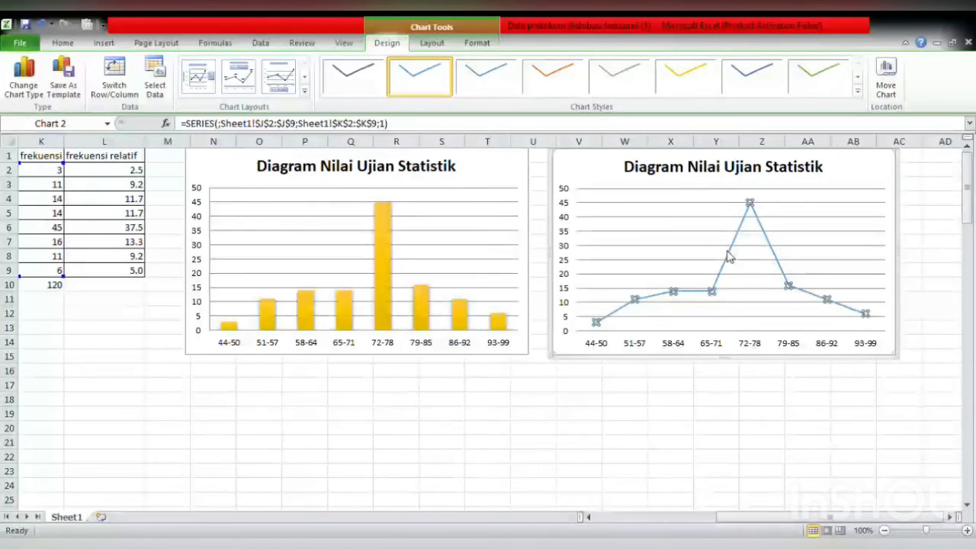
click(697, 85)
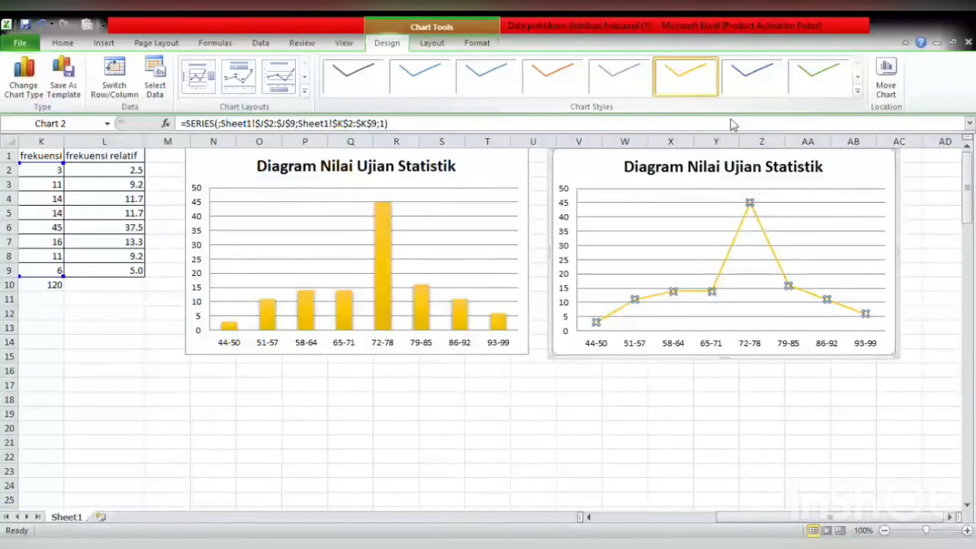
click(805, 424)
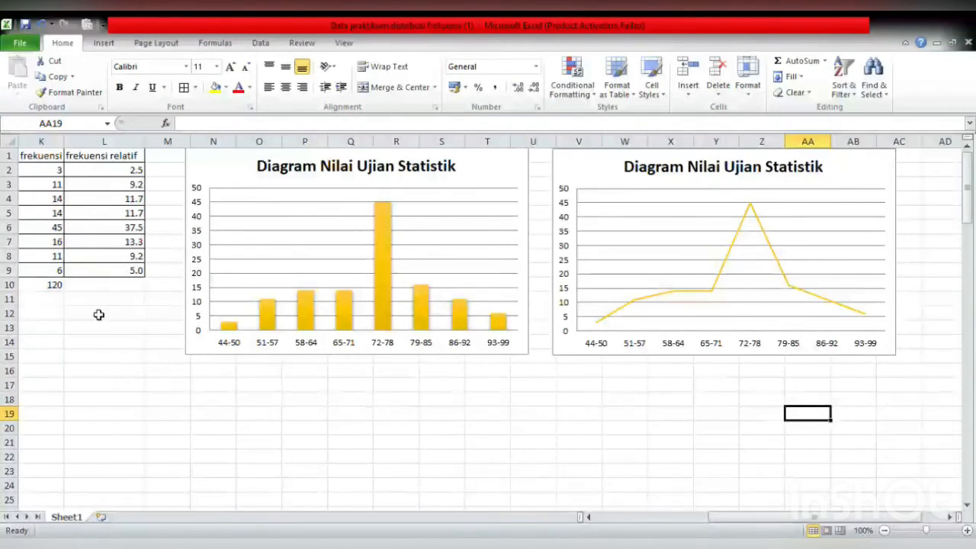
Insert a 2-D pie chart of the relative frequencies in L2:L9, using the layout with a legend below the pie
drag(100, 175, 112, 278)
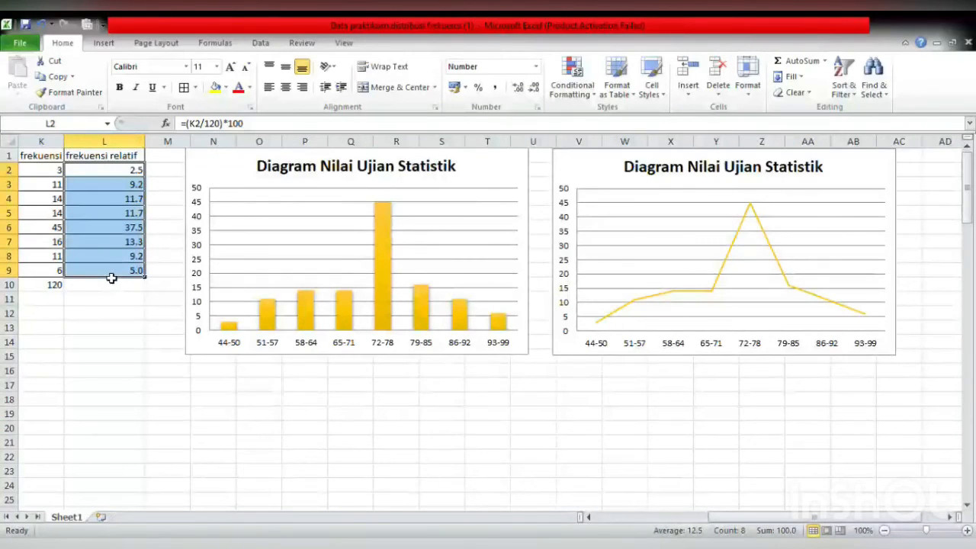
click(107, 43)
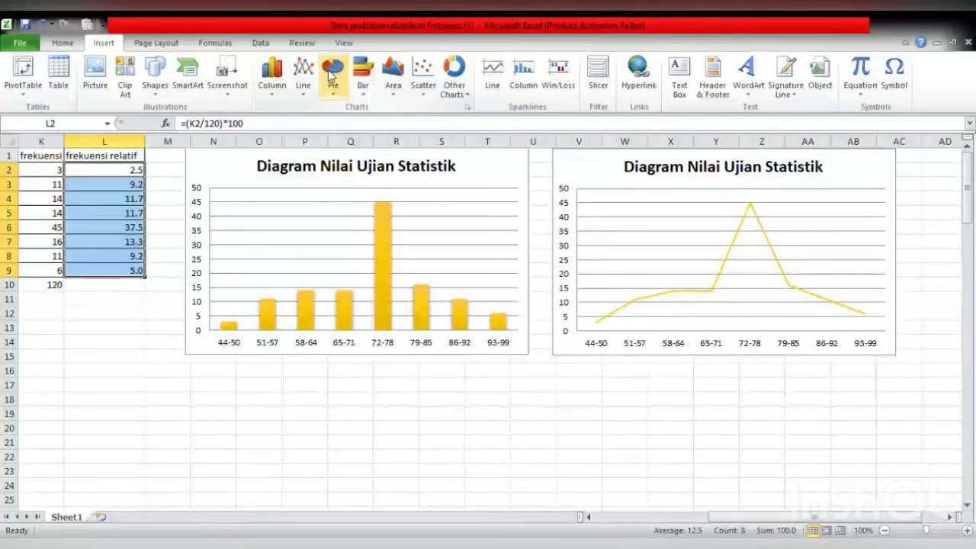
click(331, 73)
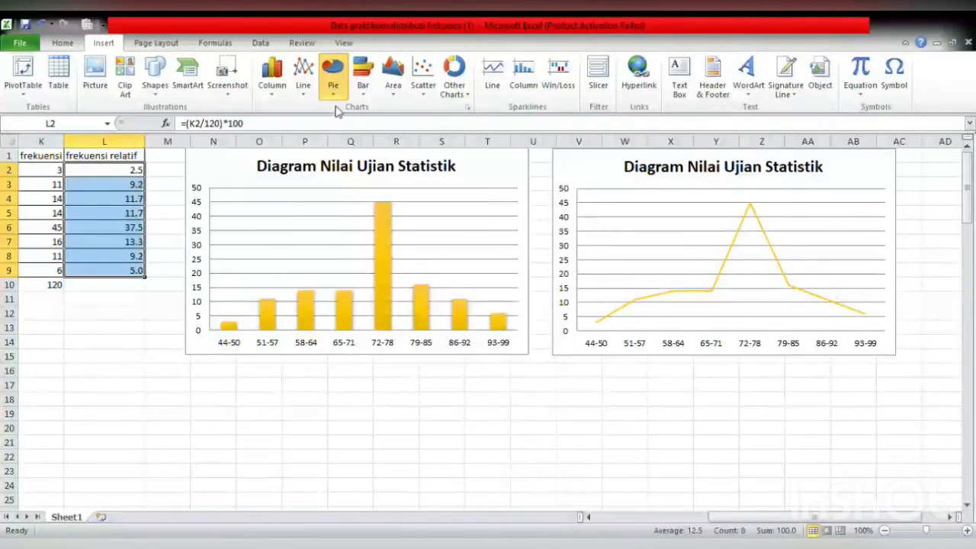
click(338, 134)
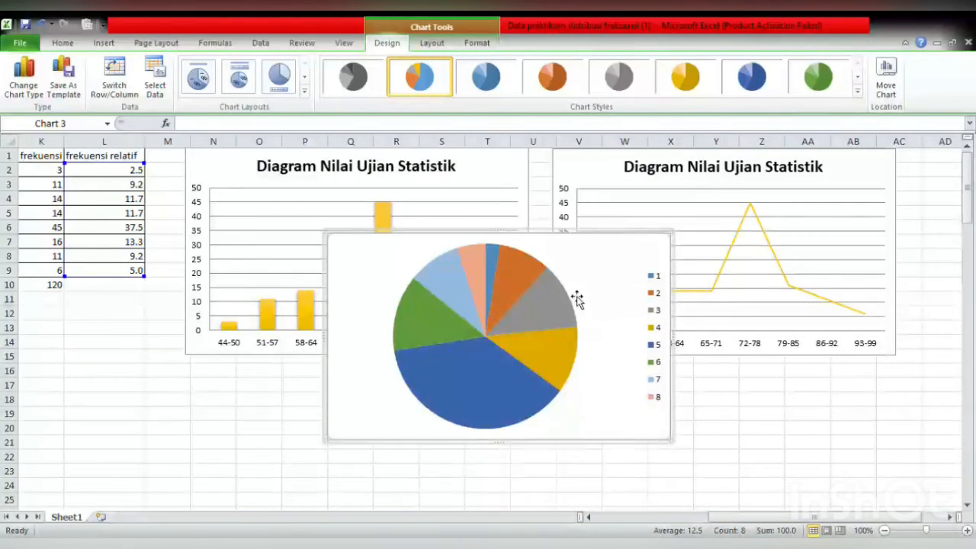
click(488, 340)
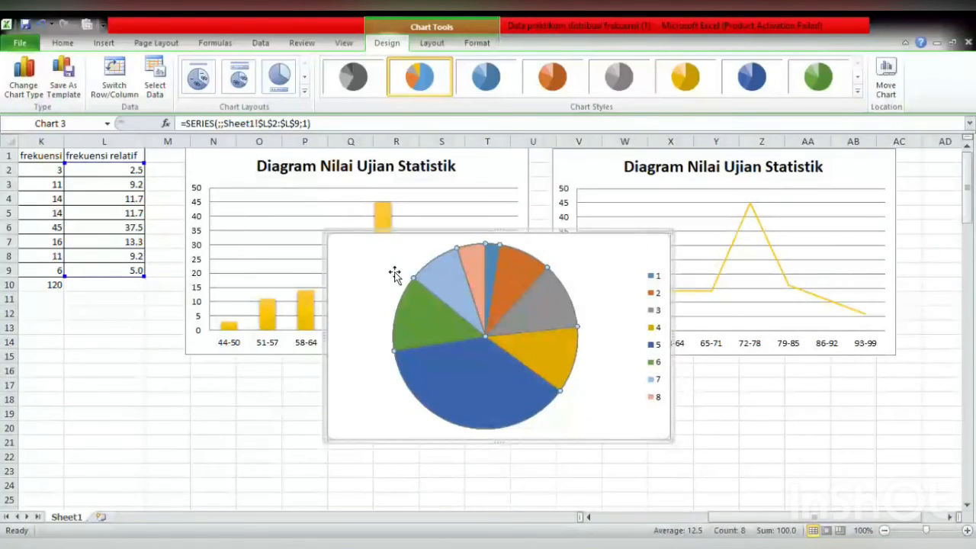
click(282, 90)
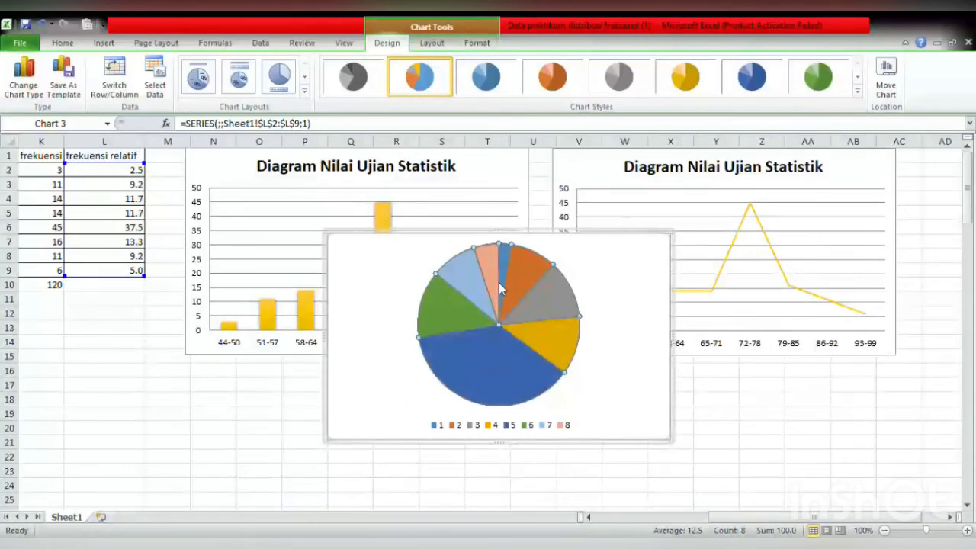
Use the class intervals in J2:J9 as the pie chart's category labels and add value data labels to its slices
click(499, 326)
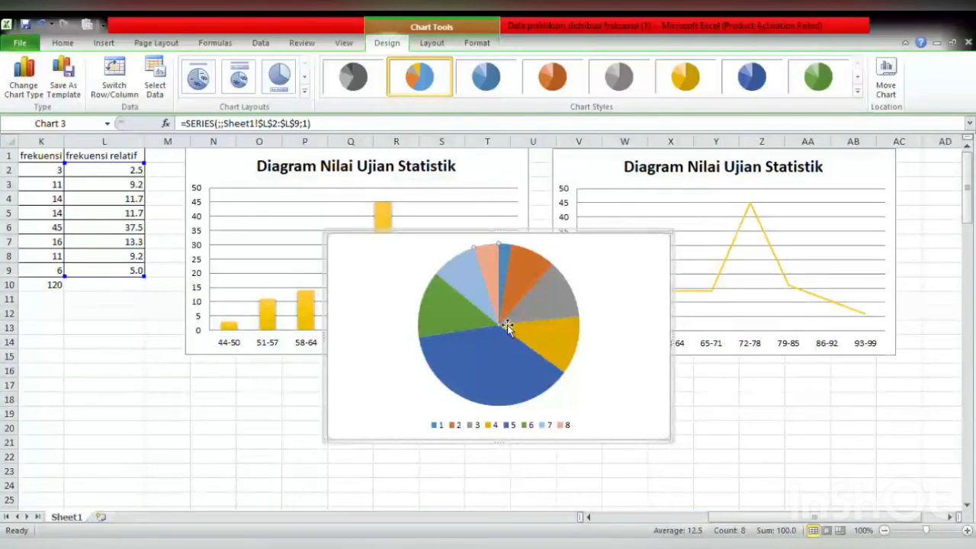
click(504, 323)
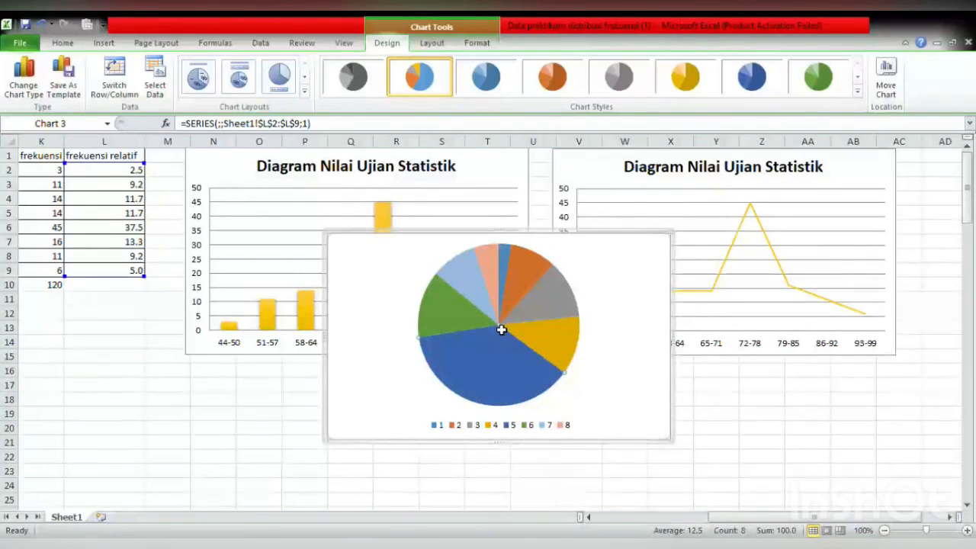
click(627, 367)
click(502, 326)
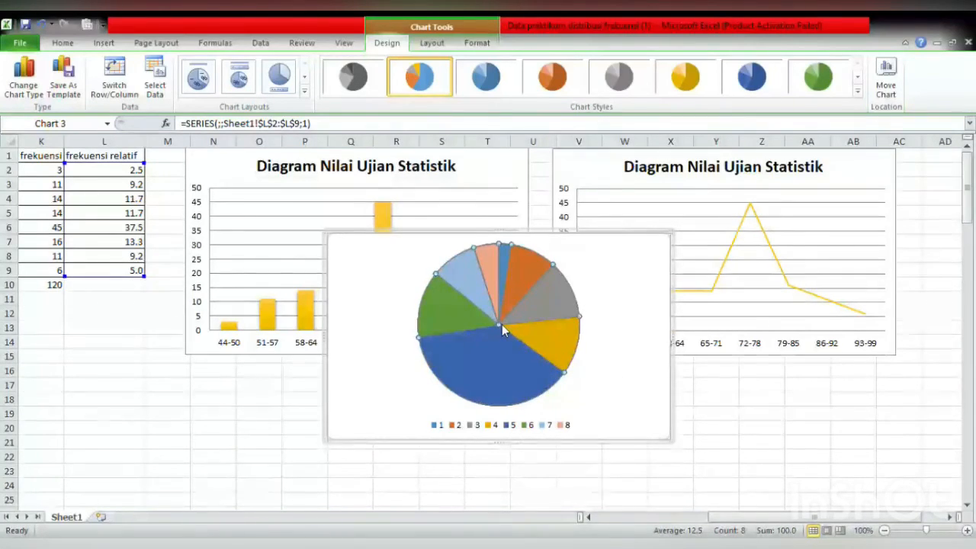
click(155, 75)
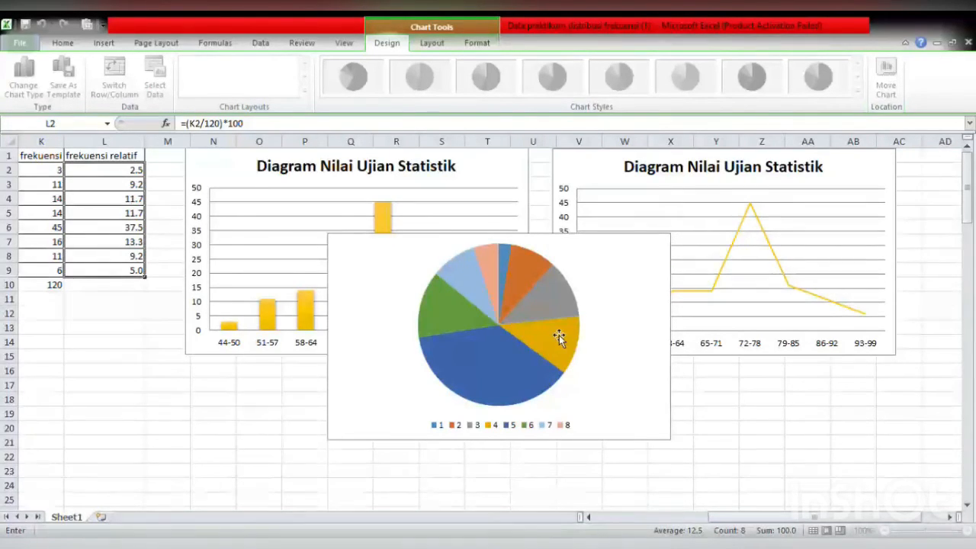
click(587, 518)
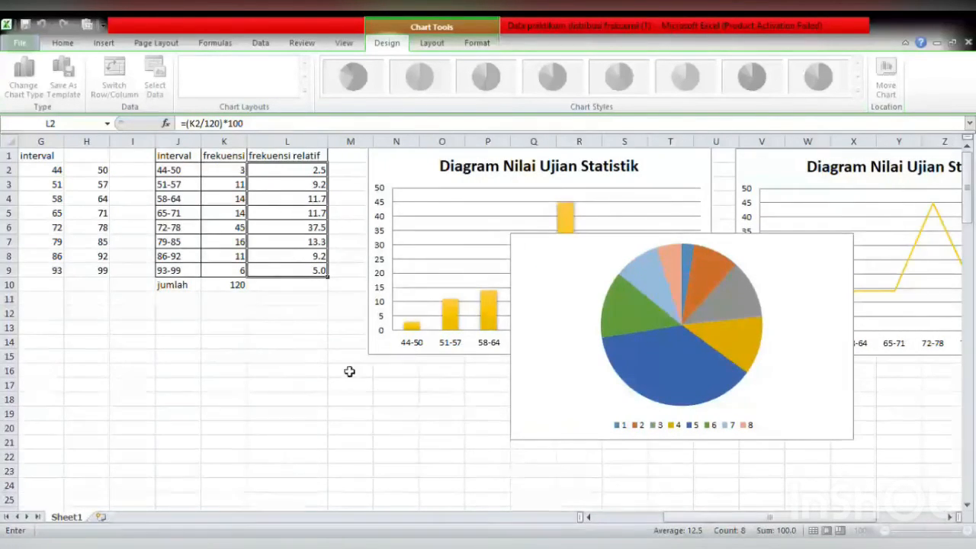
drag(175, 174, 179, 270)
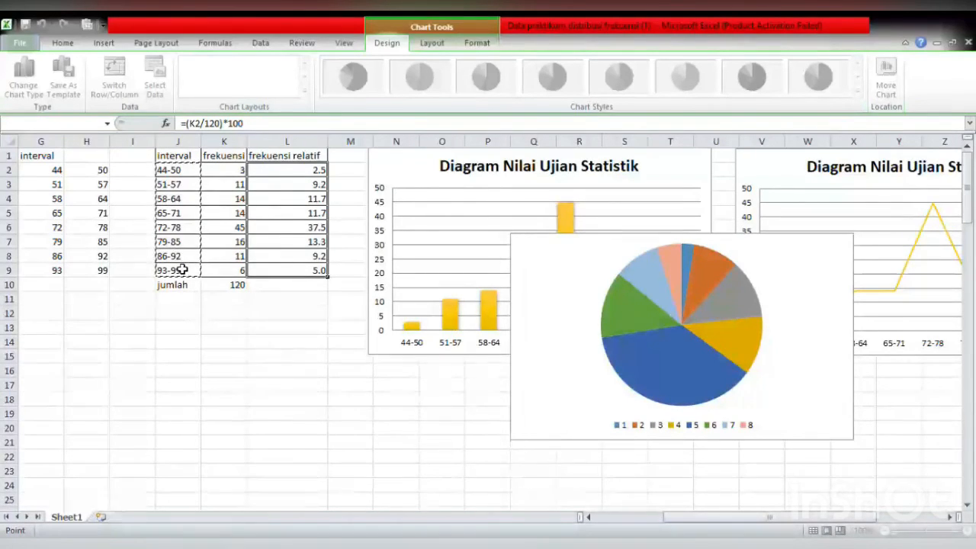
key(Escape)
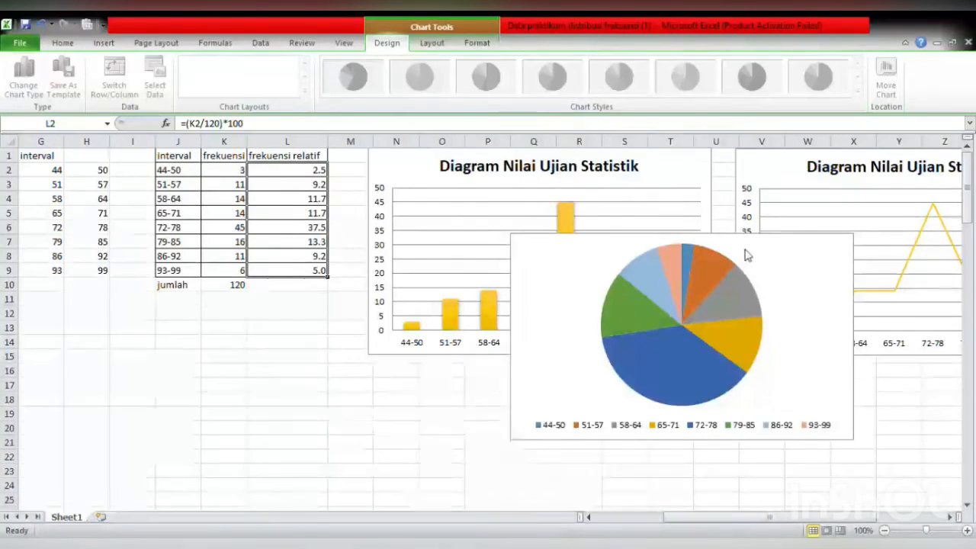
click(744, 290)
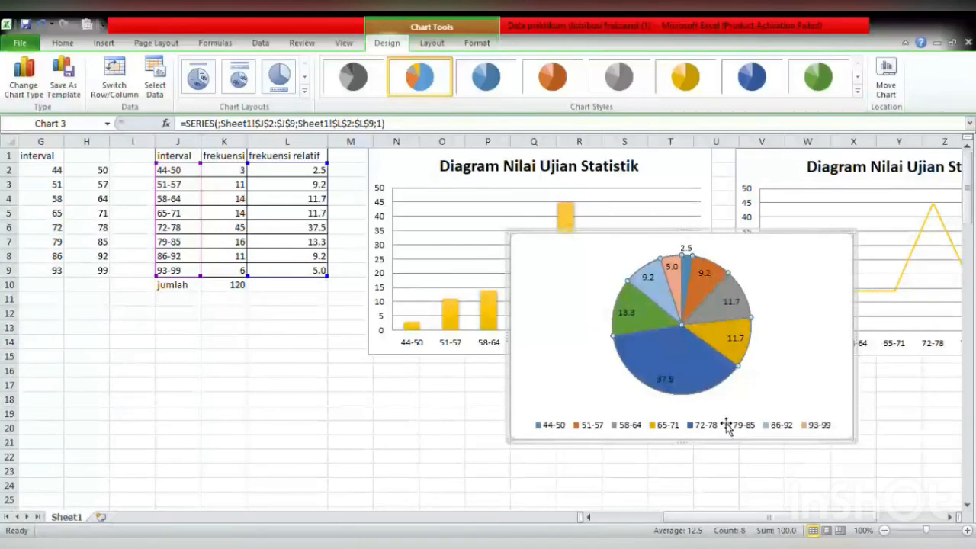
click(791, 400)
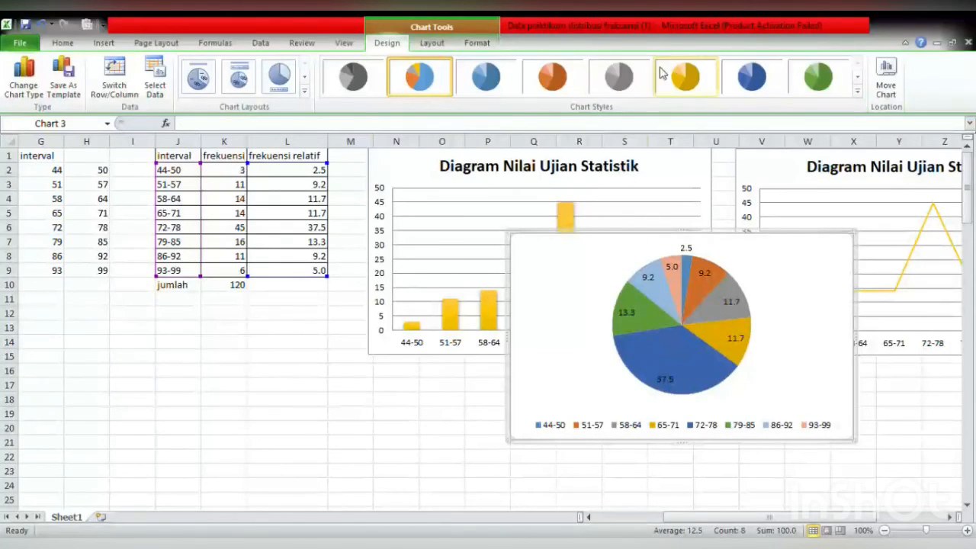
Try the yellow style on the pie chart, restore the multicolour style, and place the chart below the column and line charts
click(687, 78)
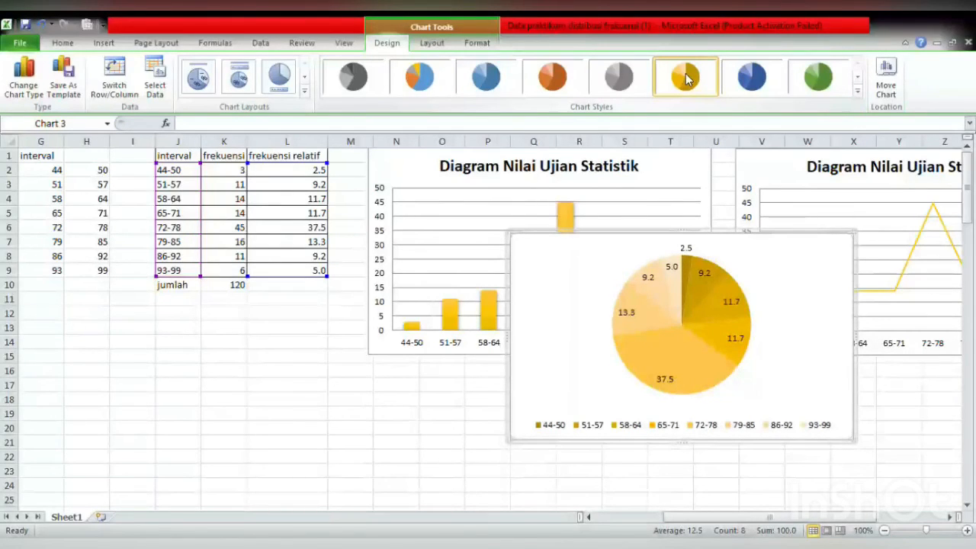
click(420, 77)
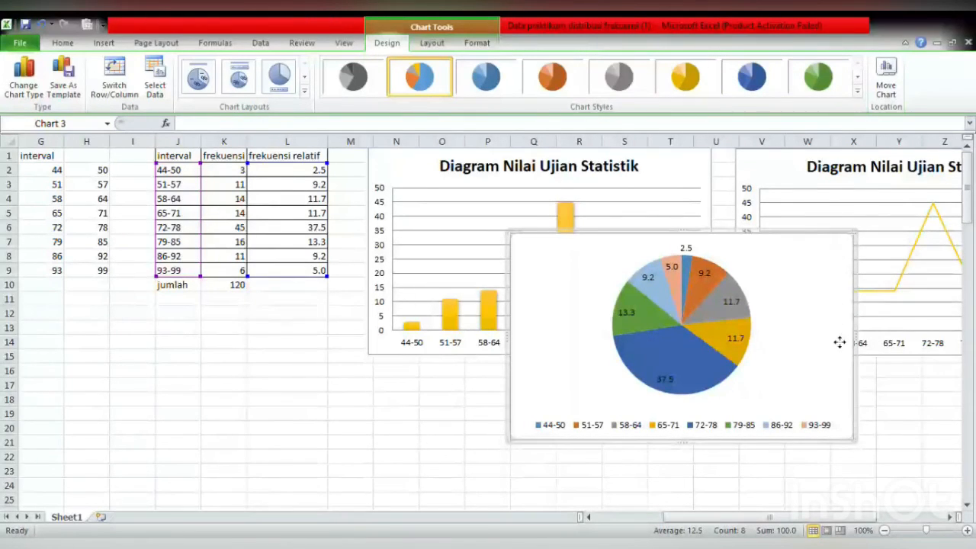
drag(838, 342, 840, 387)
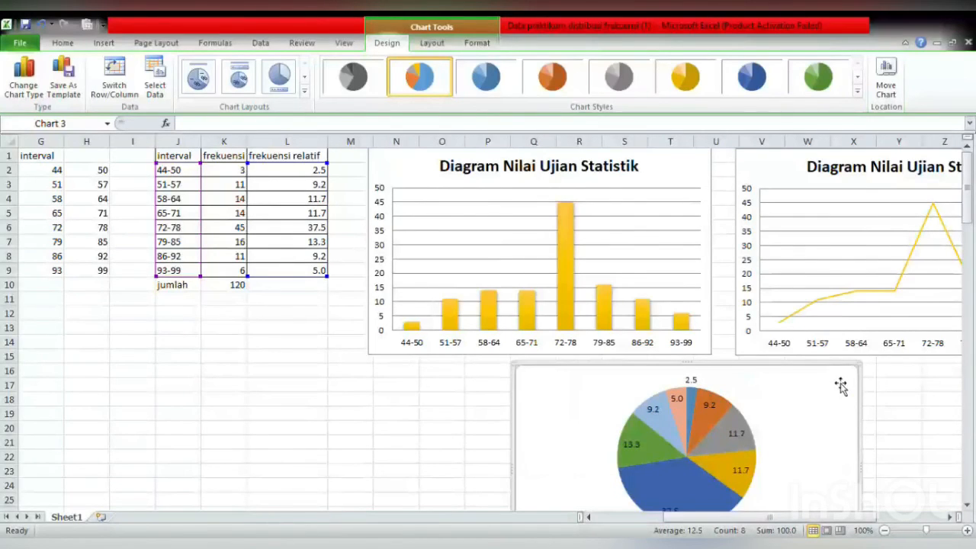
Review the whole pie chart with its legend, and view all three charts together at 60% zoom
click(966, 507)
click(965, 507)
click(966, 507)
click(966, 507)
click(966, 507)
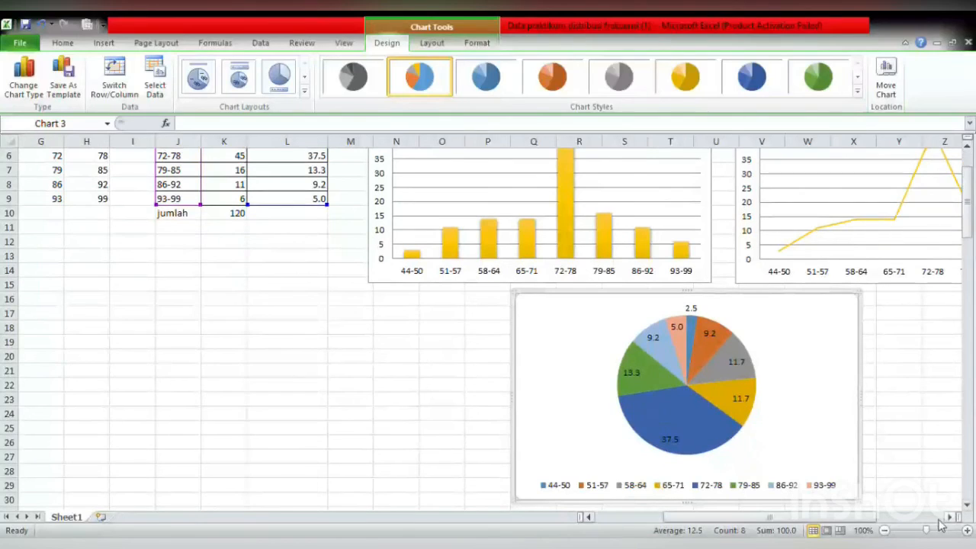
drag(925, 531, 914, 532)
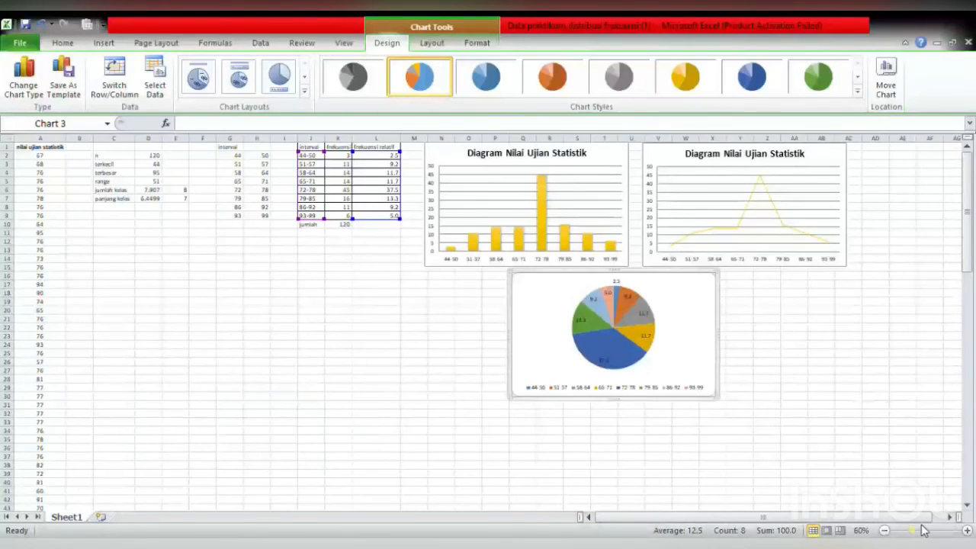
click(951, 518)
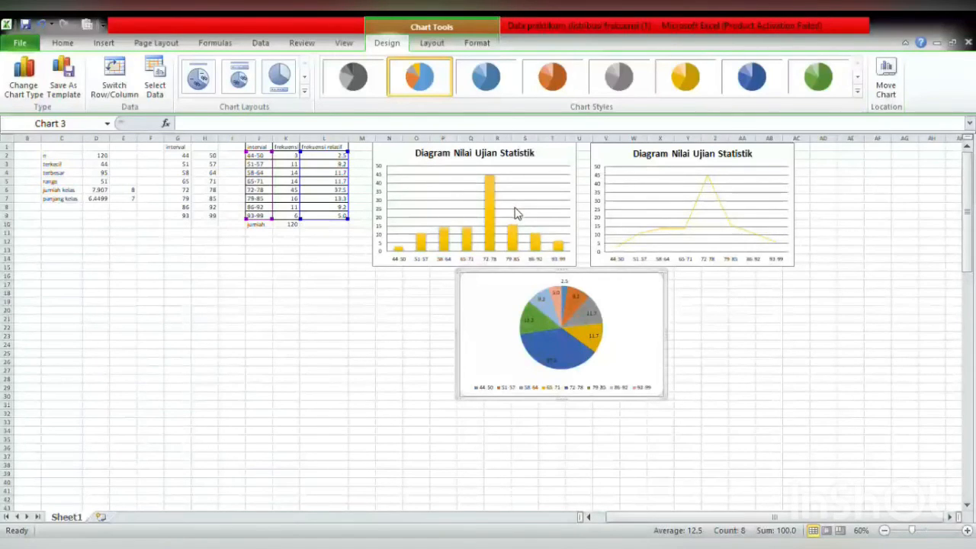
Enlarge the sheet view to 106% and examine the pie chart's slices, value labels and class-interval legend
click(926, 533)
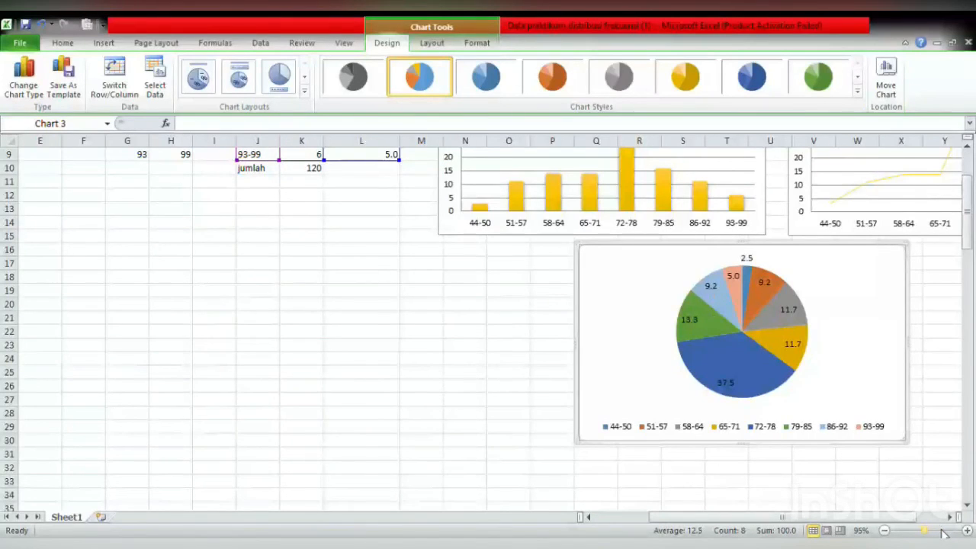
click(942, 533)
click(949, 517)
click(949, 517)
click(949, 517)
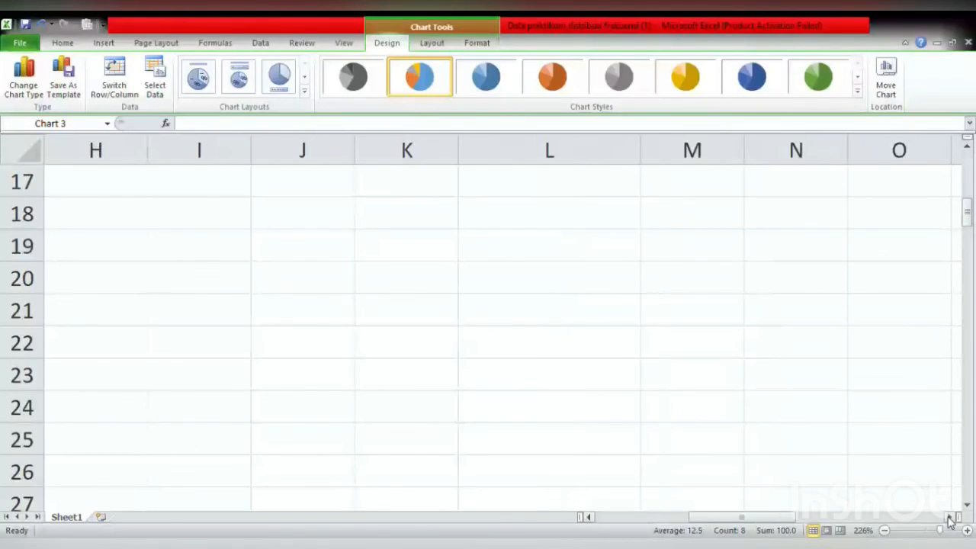
click(949, 517)
click(929, 533)
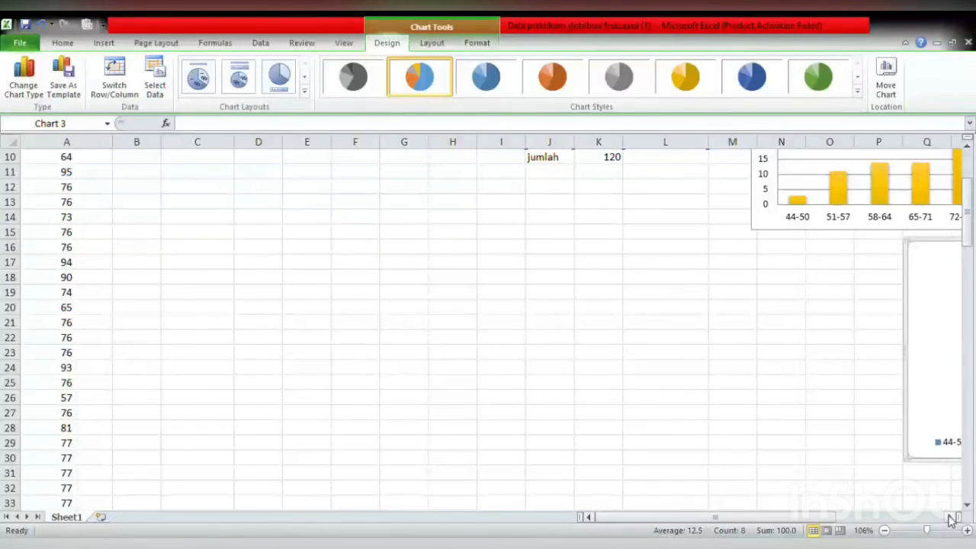
click(949, 517)
click(949, 517)
click(949, 517)
click(949, 517)
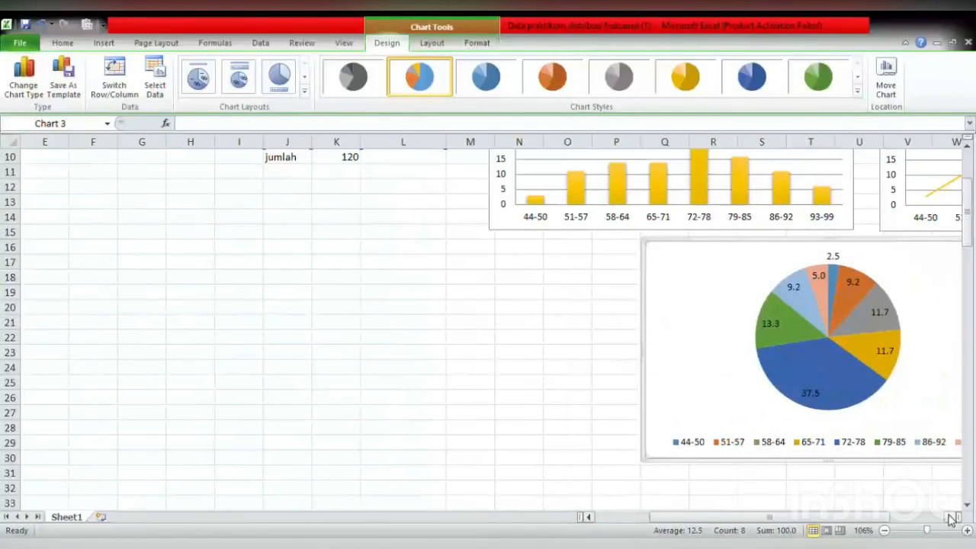
click(950, 517)
click(950, 517)
click(951, 517)
click(950, 517)
click(951, 517)
click(950, 517)
click(950, 517)
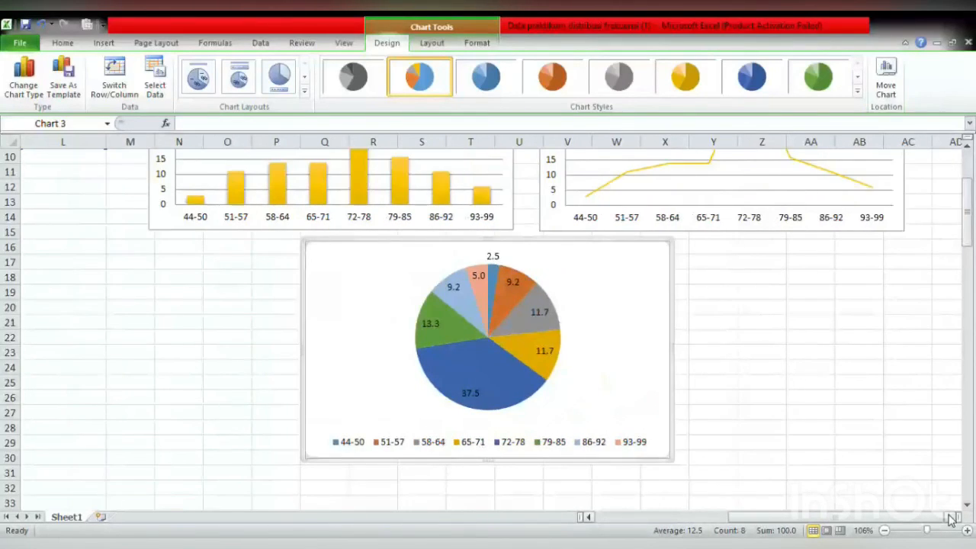
click(951, 517)
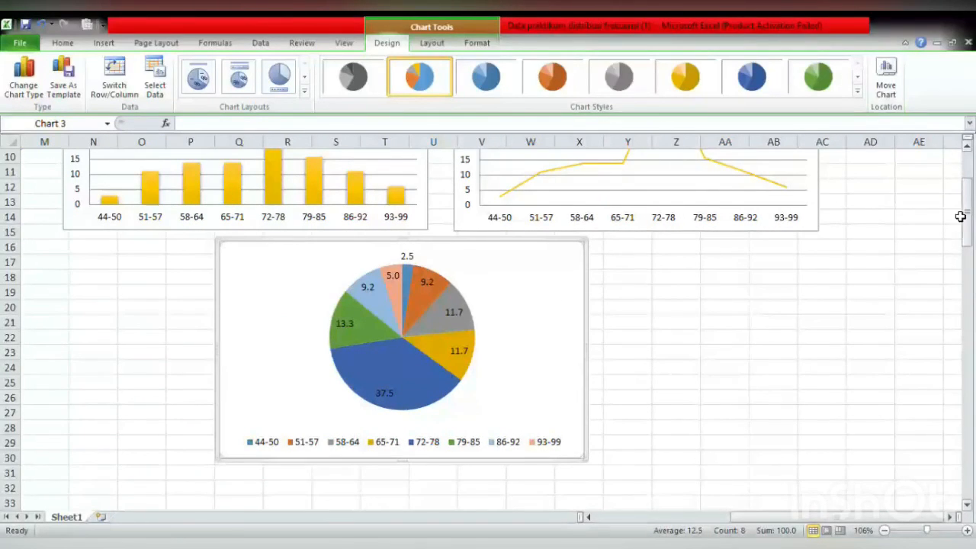
Examine the full column and line charts titled Diagram Nilai Ujian Statistik above the pie chart
click(967, 151)
click(968, 150)
click(967, 150)
click(967, 150)
click(967, 150)
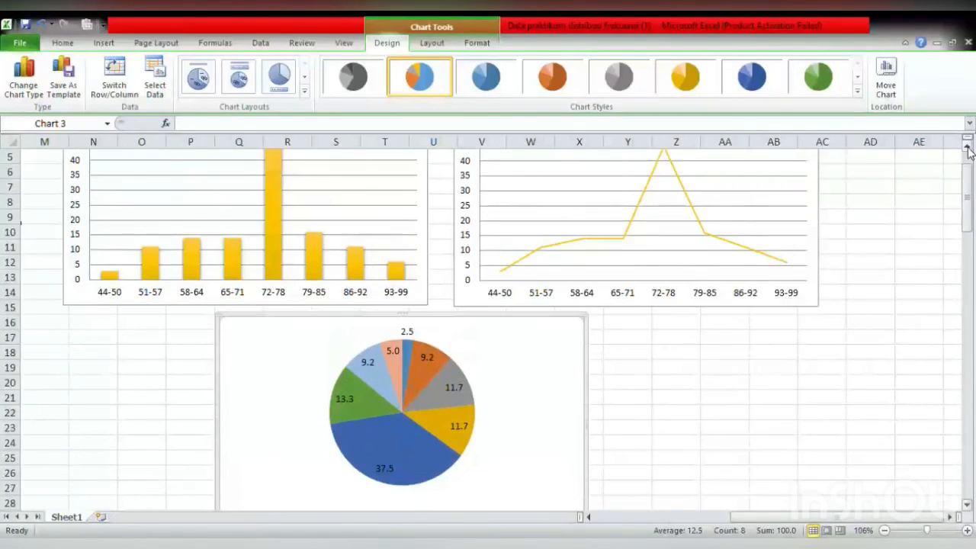
click(968, 150)
click(968, 150)
click(968, 150)
click(967, 150)
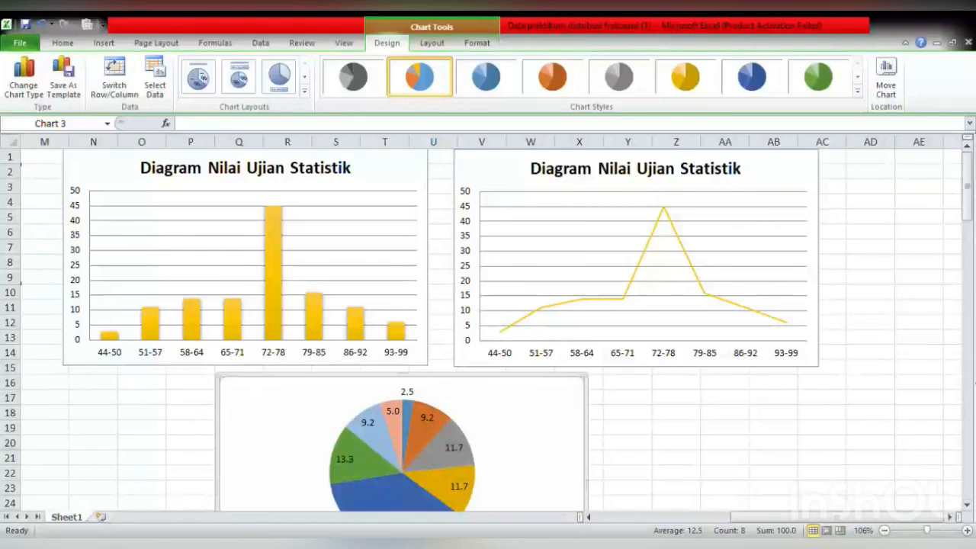
Examine the complete pie chart of relative frequencies below the column and line charts again
click(969, 508)
click(970, 508)
click(969, 507)
click(969, 508)
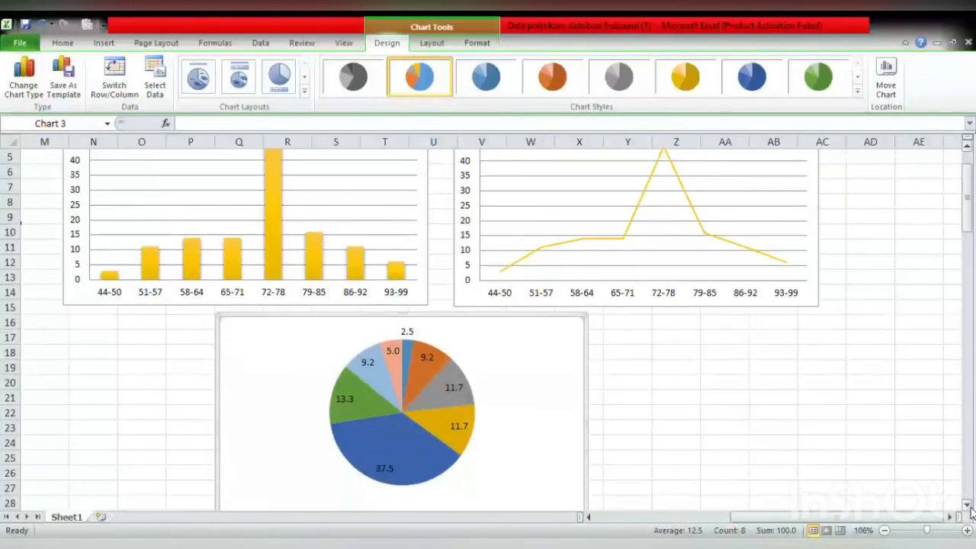
click(969, 508)
click(970, 507)
click(970, 507)
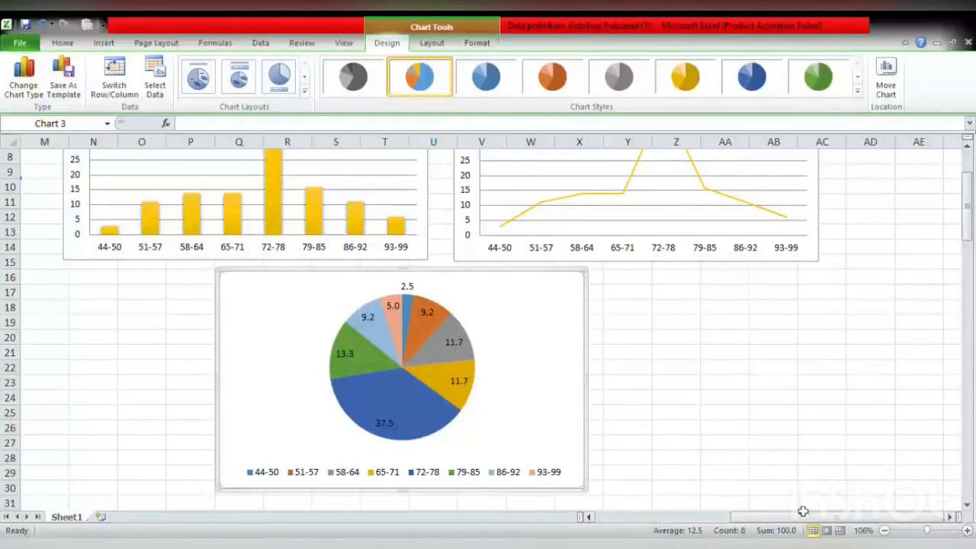
Review the exam scores, class calculations and frequency table at the start of the sheet, and deselect the pie chart
click(589, 517)
click(589, 518)
click(589, 518)
click(589, 518)
click(589, 518)
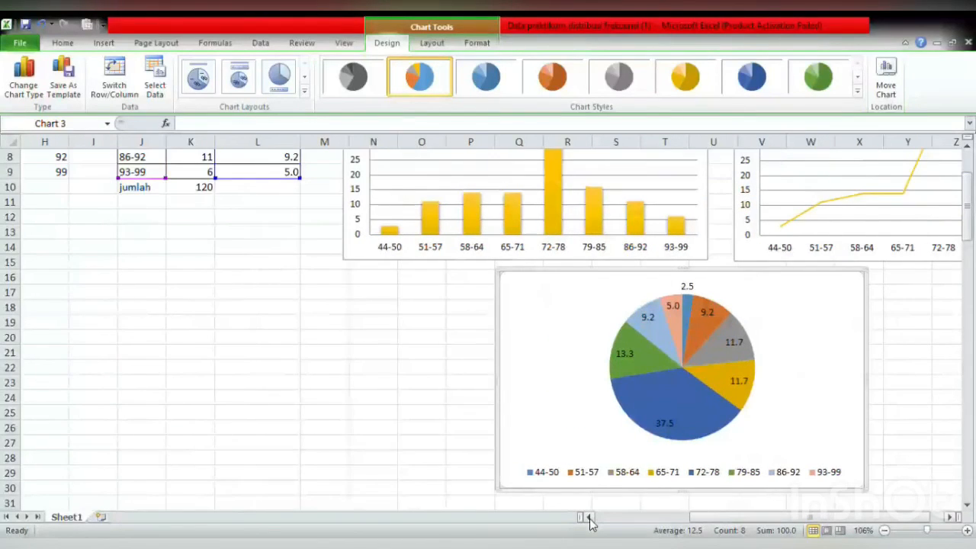
click(590, 518)
click(589, 518)
click(589, 518)
click(589, 517)
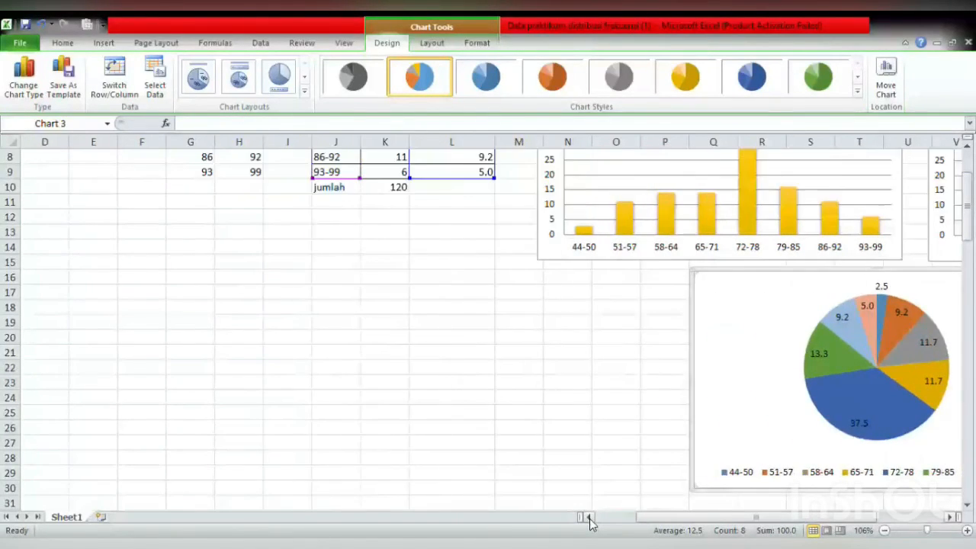
click(589, 517)
click(589, 517)
click(589, 517)
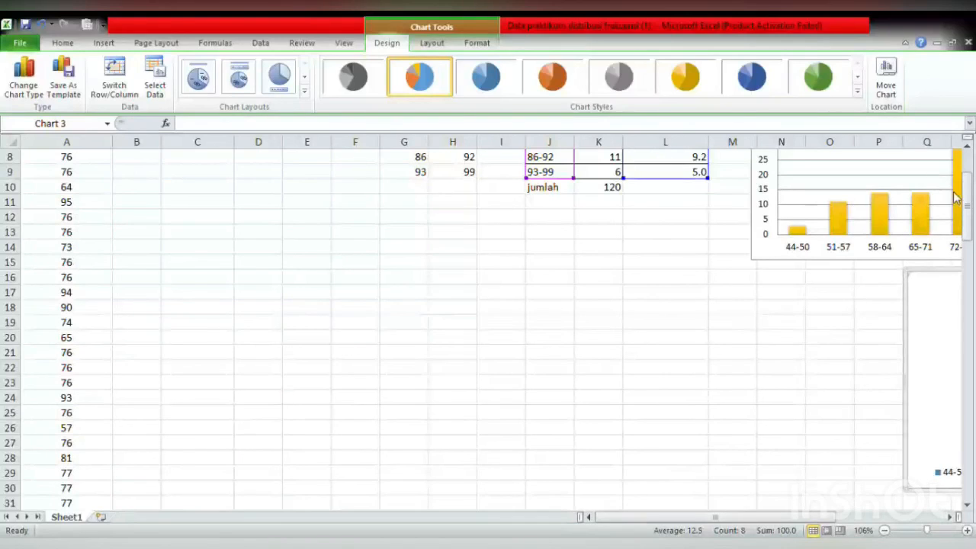
click(966, 146)
click(966, 147)
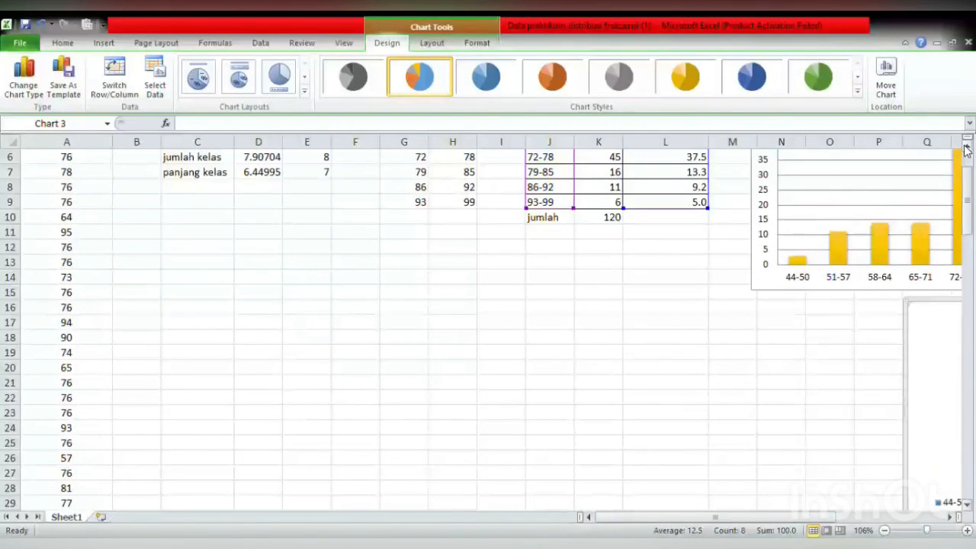
click(966, 147)
click(966, 147)
click(966, 146)
click(966, 146)
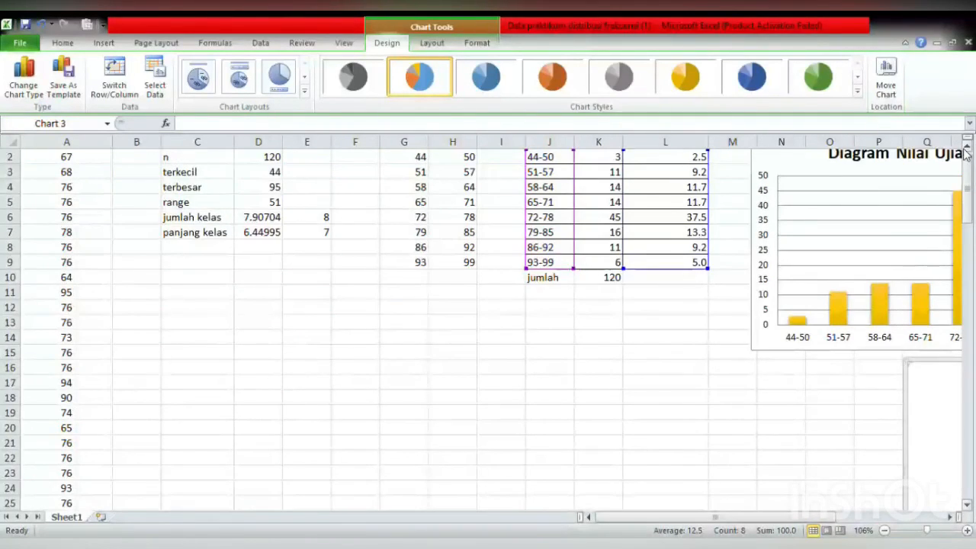
click(966, 147)
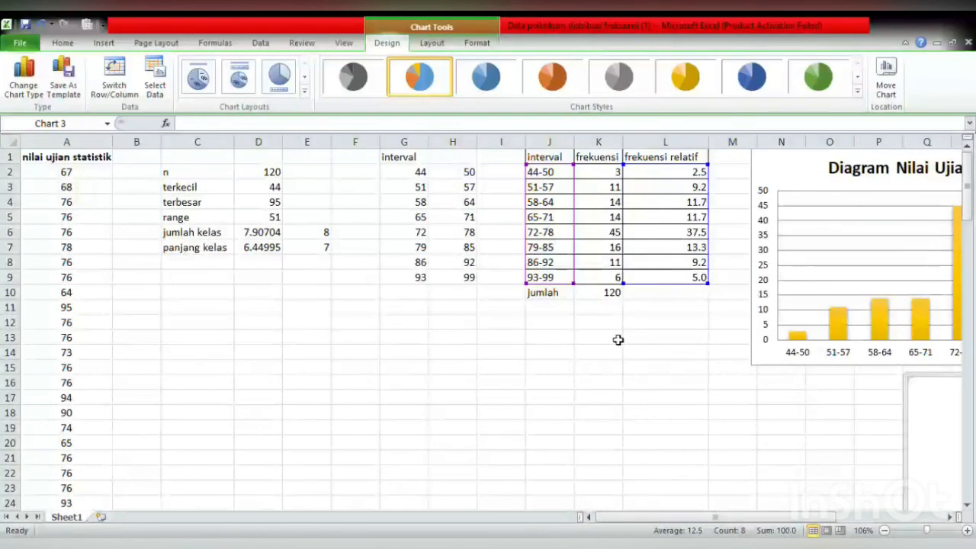
click(526, 383)
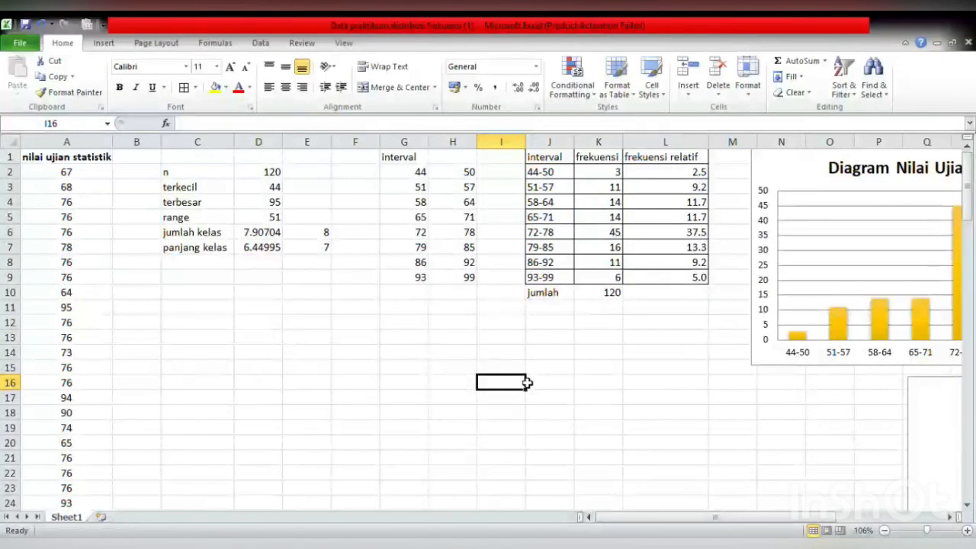